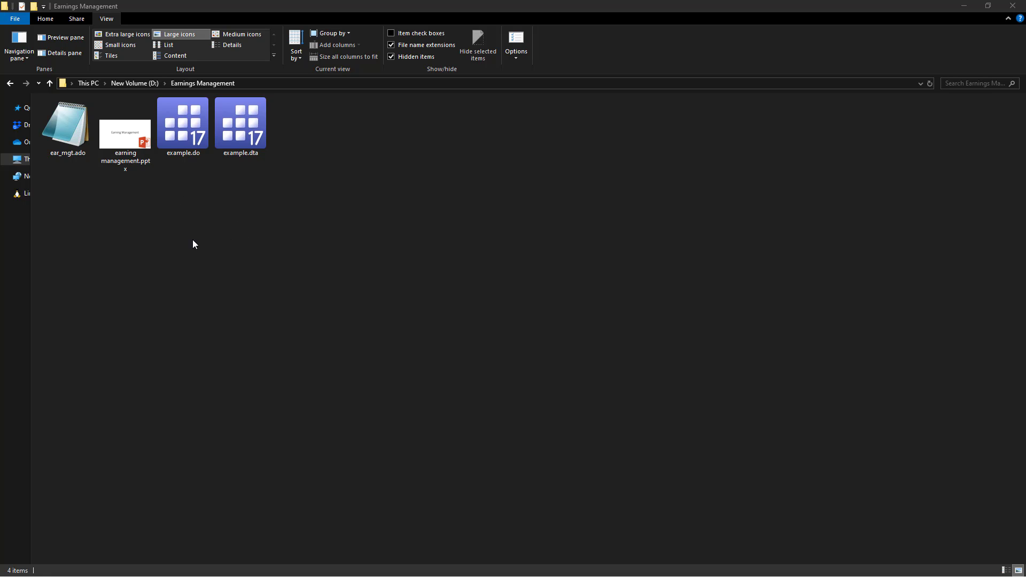
Step: In Stata, run the cd line of example.do to set the working directory to D:\Earnings Management
left_click(69, 136)
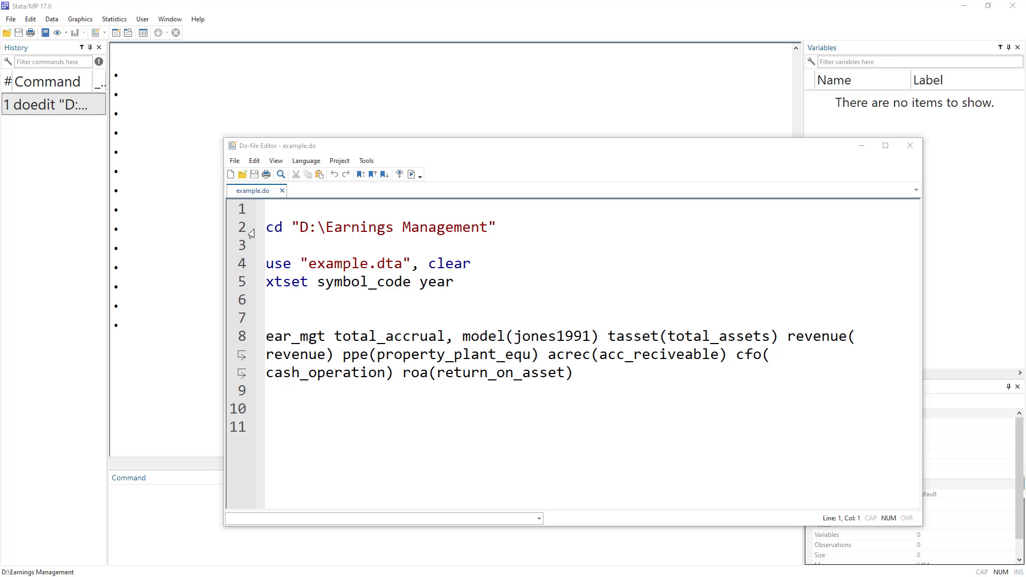
left_click(267, 227)
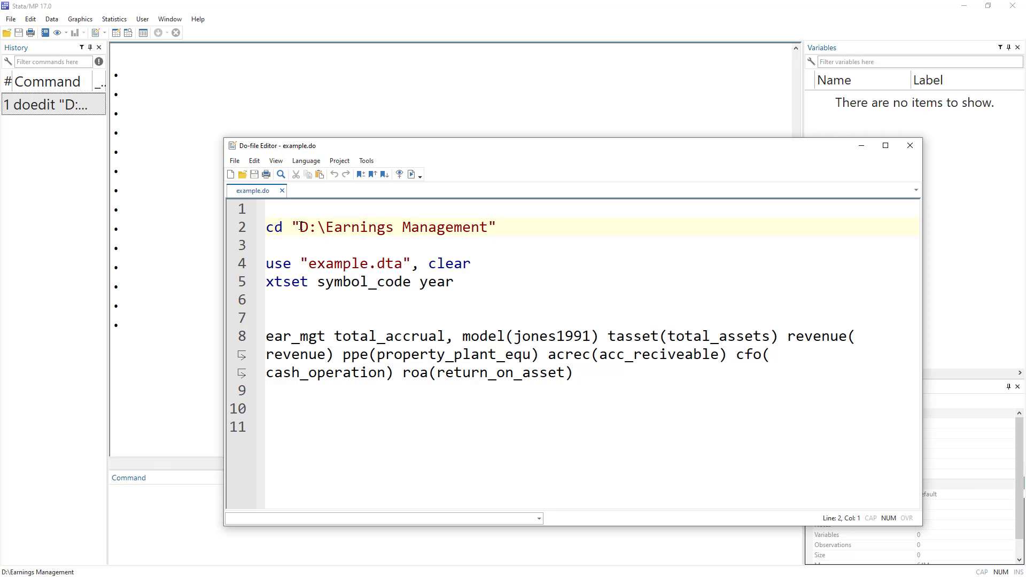
left_click_drag(300, 227, 490, 227)
left_click(234, 231)
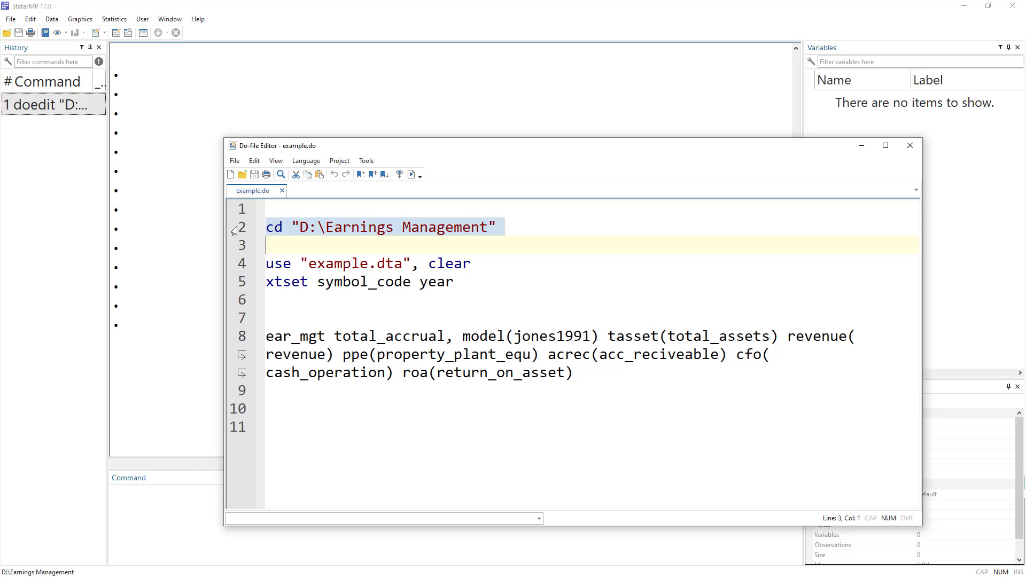
left_click(411, 175)
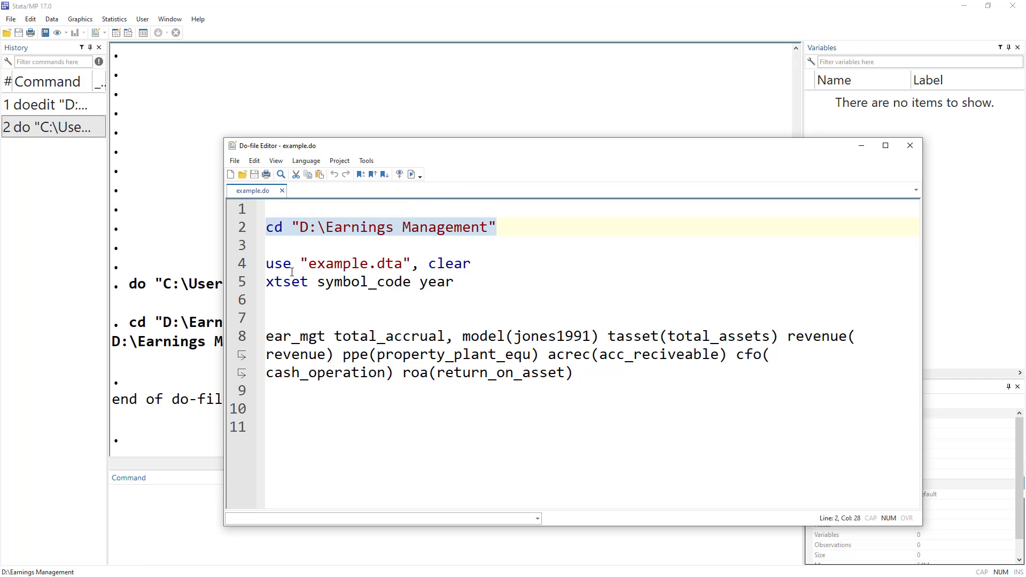
Step: Load the example dataset by running the use "example.dta", clear line, and move the do-file window to uncover the variable list
left_click(239, 266)
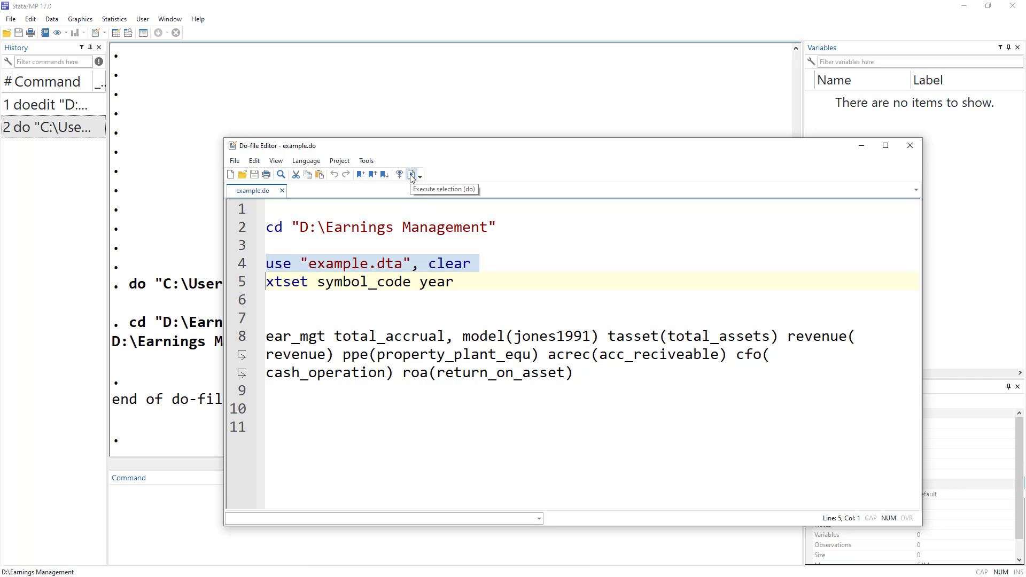
left_click(411, 174)
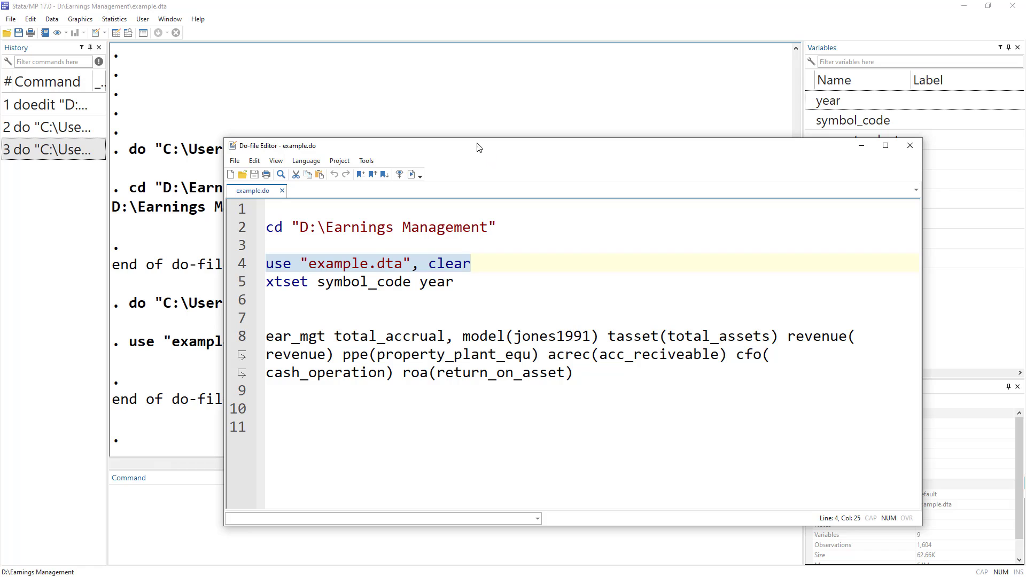
left_click_drag(478, 146, 334, 137)
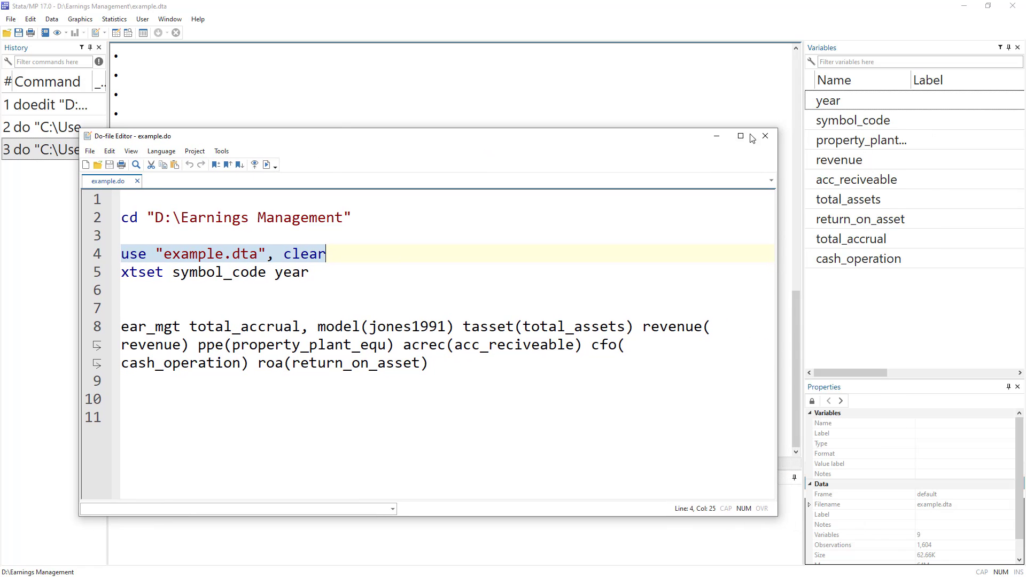
Step: Open the loaded dataset in the Data Editor and look through its observations
left_click(111, 41)
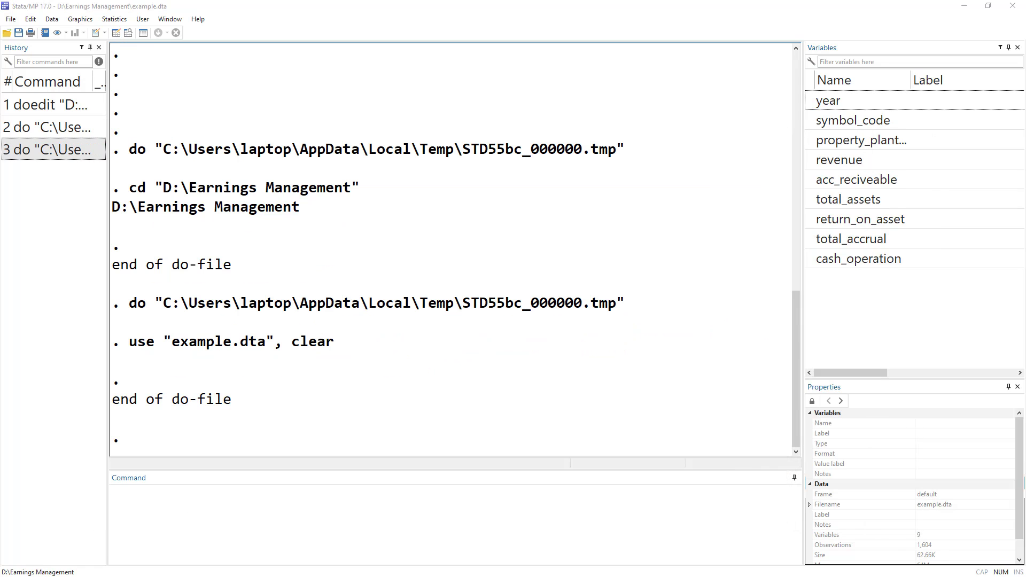
left_click_drag(313, 132, 378, 0)
scroll(416, 269, "down", 5)
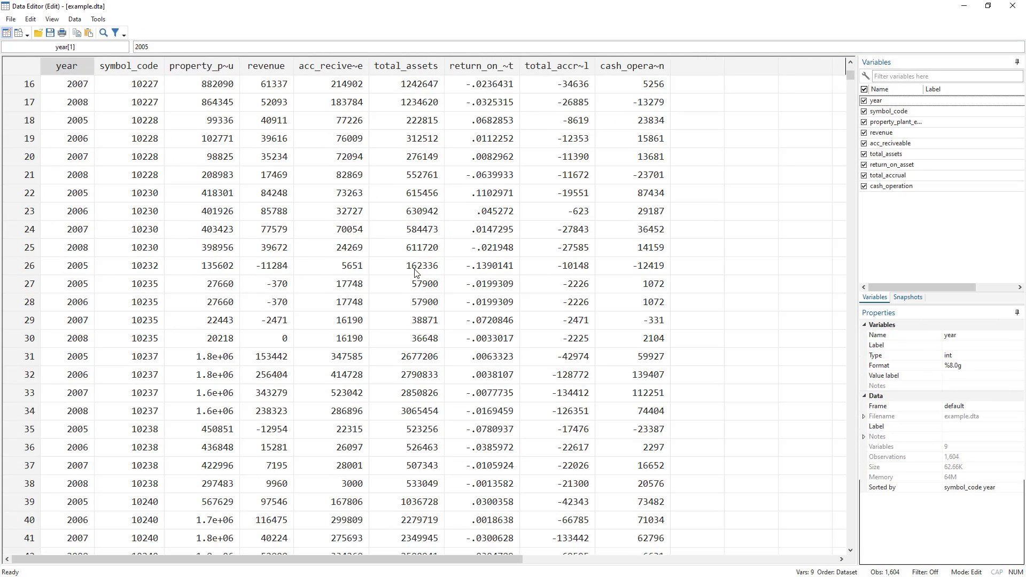
scroll(415, 273, "up", 5)
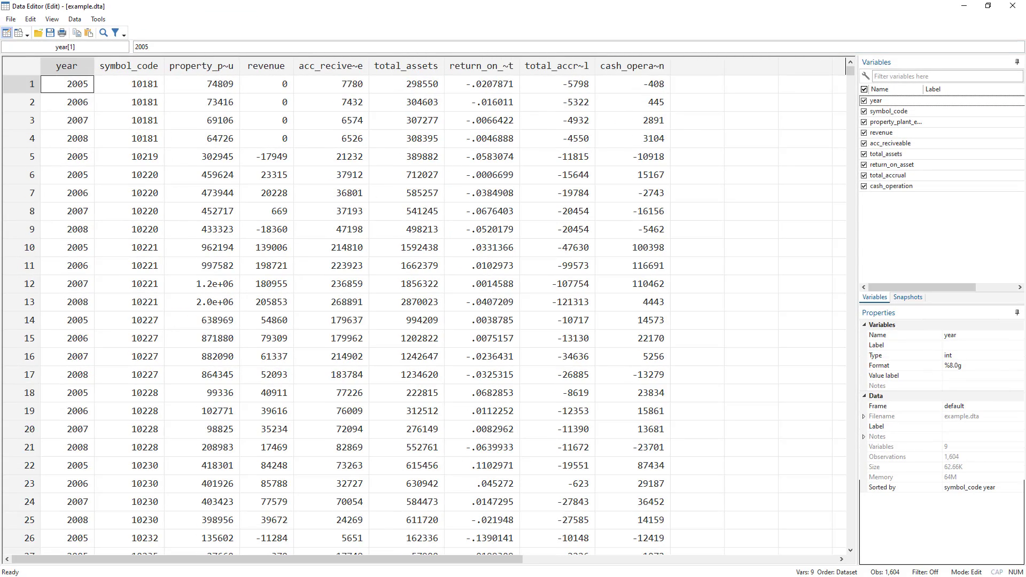
Step: Run the command sort symbol_code year to sort the dataset by company code and year
left_click(238, 576)
type("so")
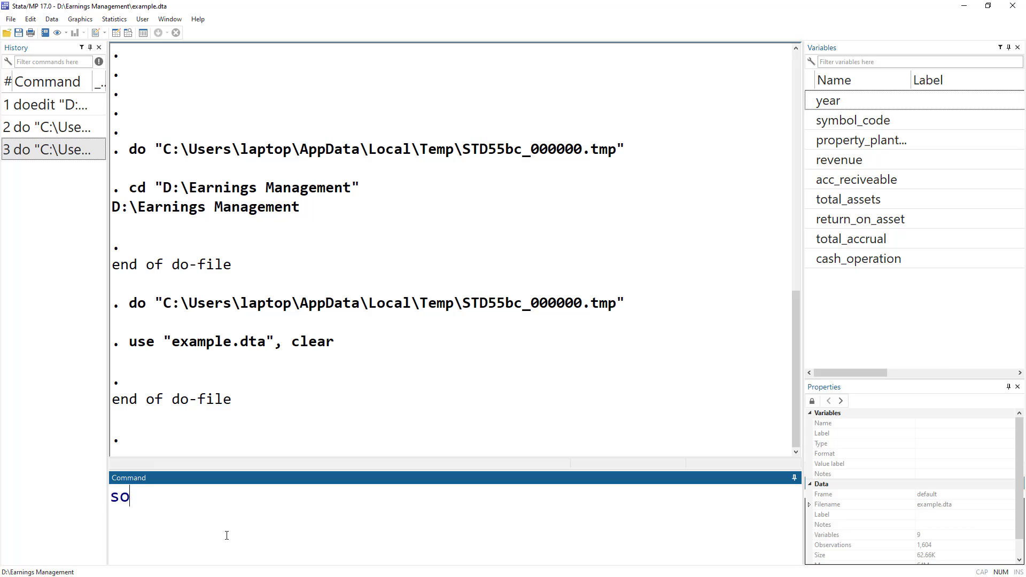
type("r t symbol_code year")
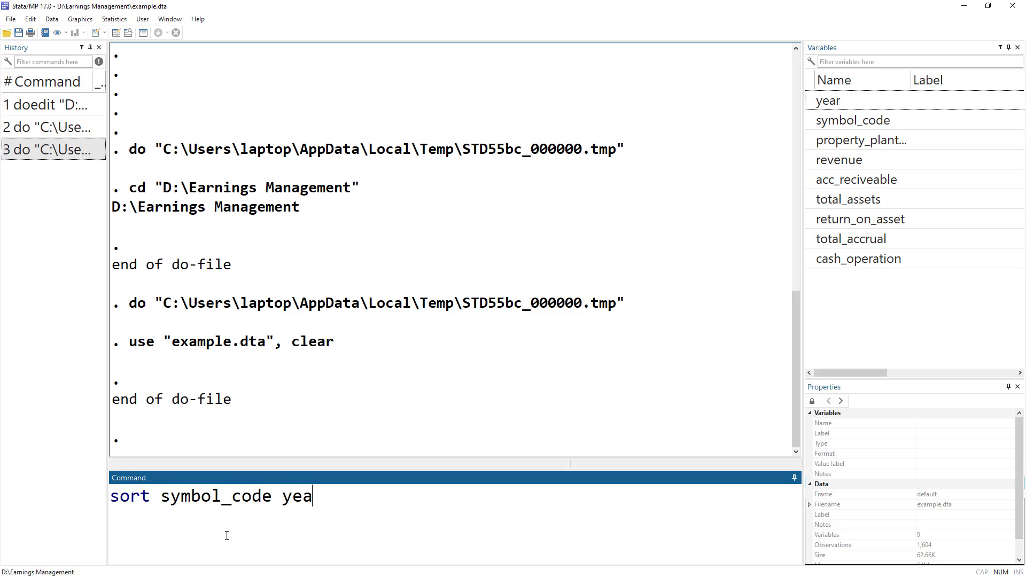
key("Return")
Step: Examine the first company's years and each financial variable column in the Data Editor, from property_plant_equ through cash_operation
key("alt+Tab")
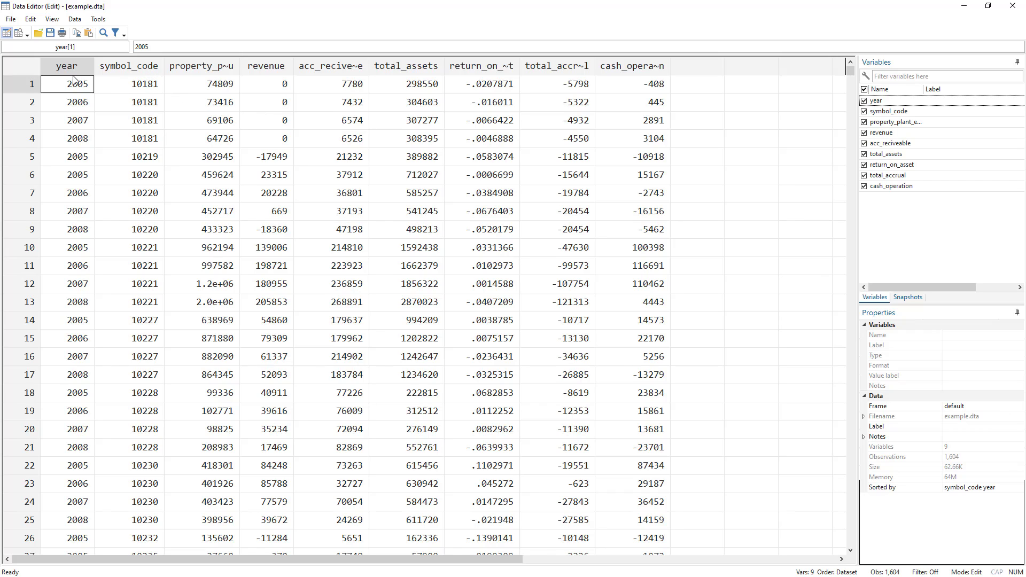
left_click_drag(75, 85, 74, 139)
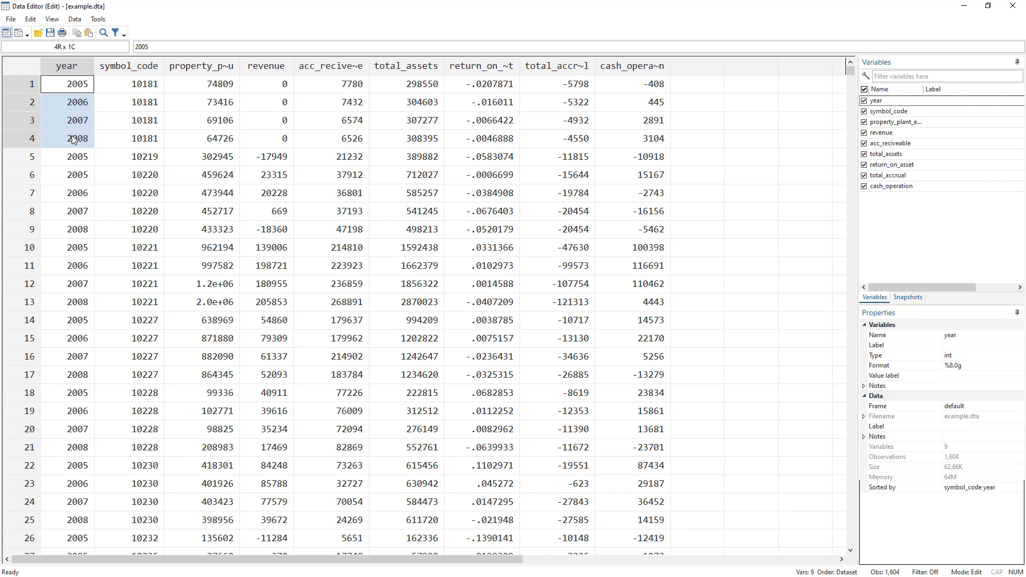
left_click(211, 71)
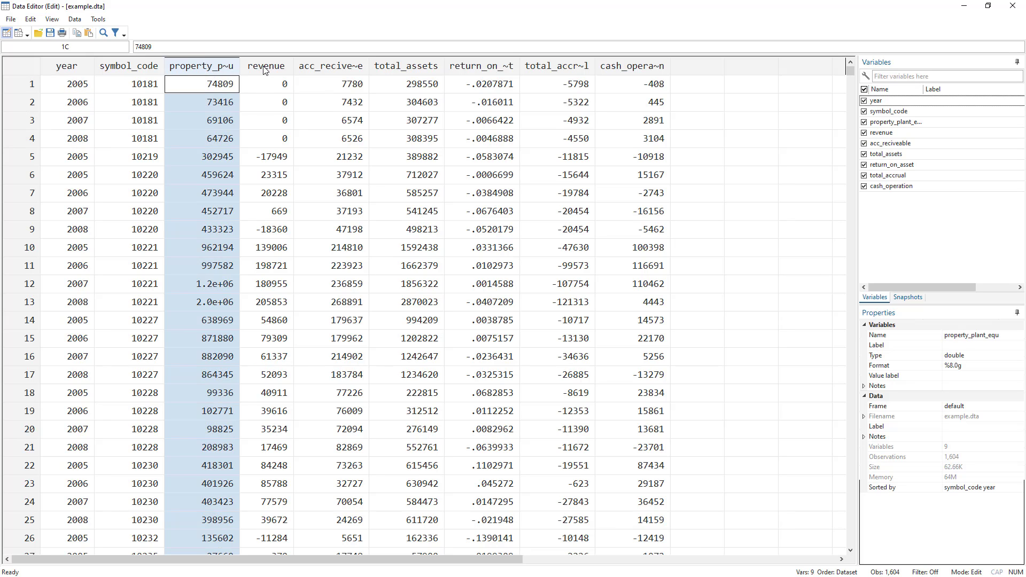
left_click(263, 70)
left_click(332, 69)
left_click(418, 70)
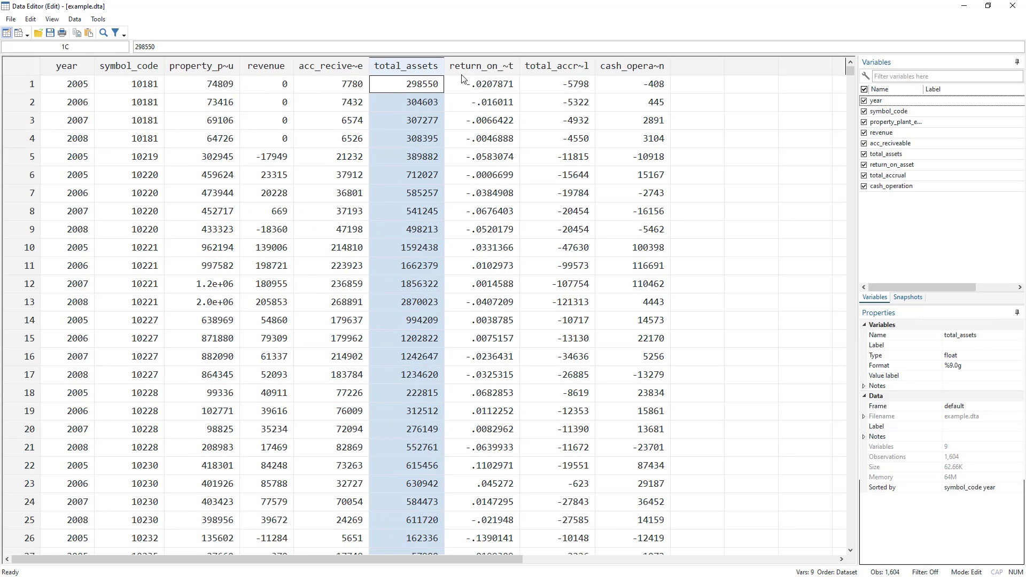
left_click(484, 70)
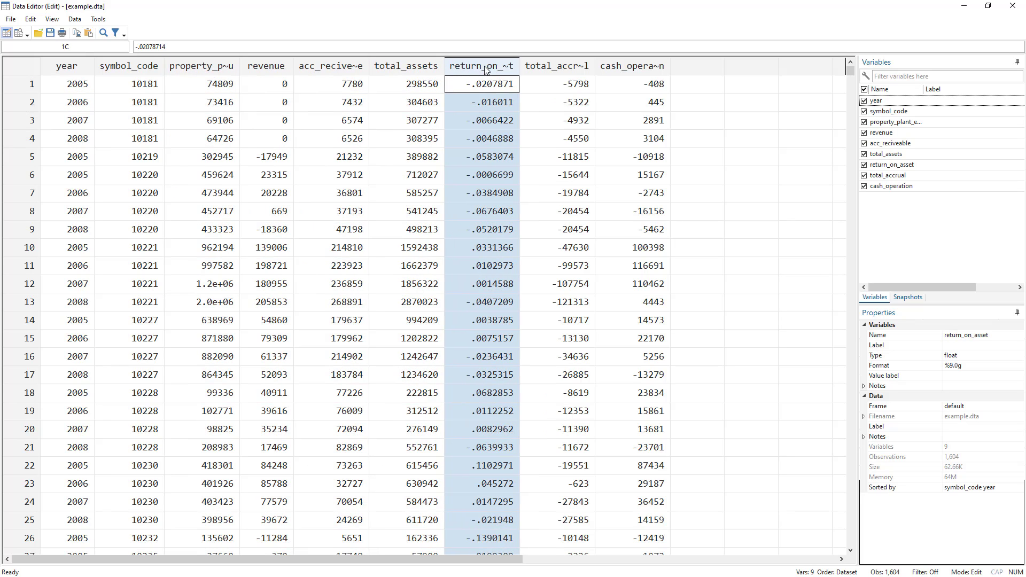
left_click(552, 70)
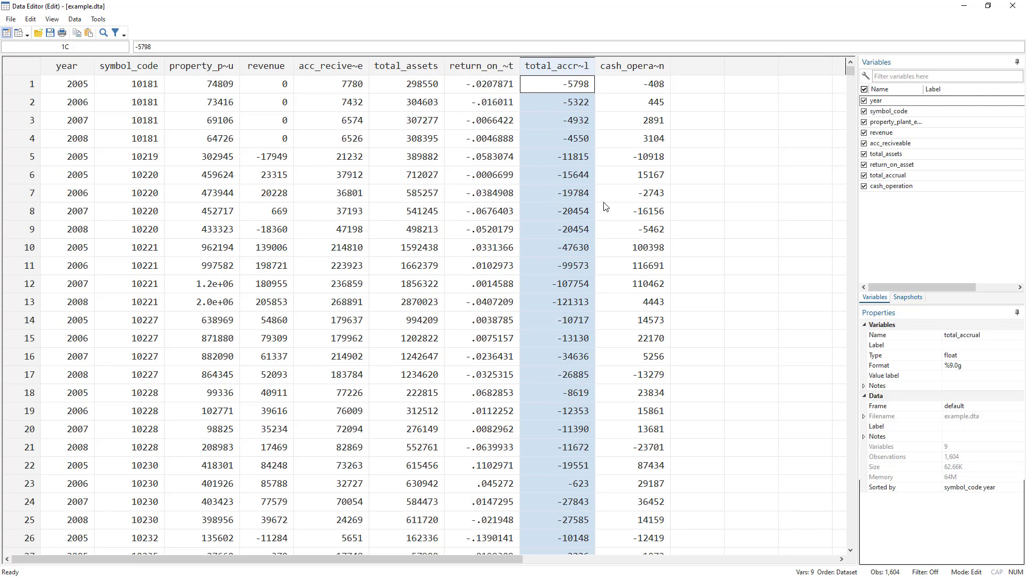
left_click(643, 70)
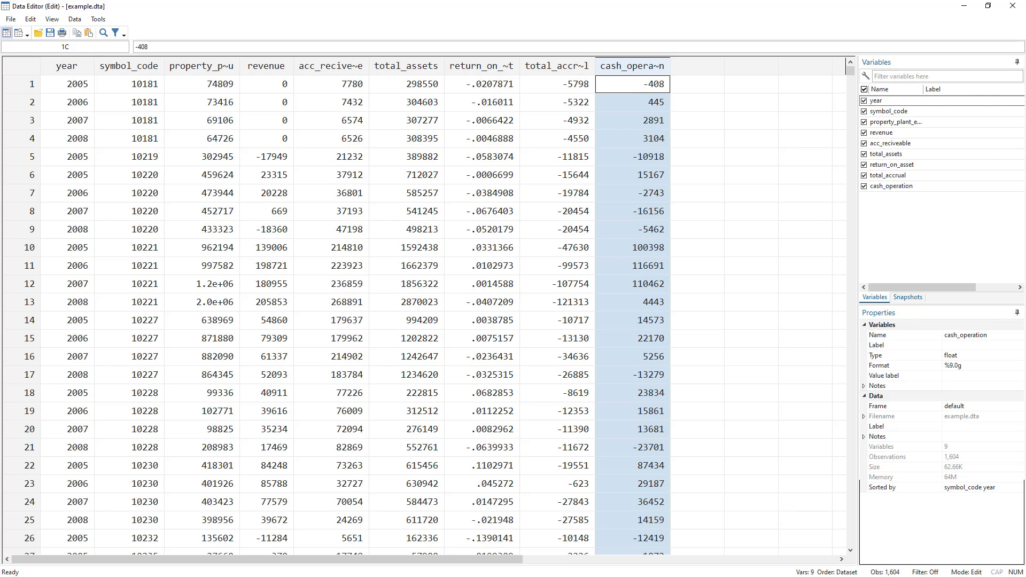
Step: Return to example.do and run the xtset symbol_code year line to declare the panel structure
key("alt+Tab")
key("alt+Tab")
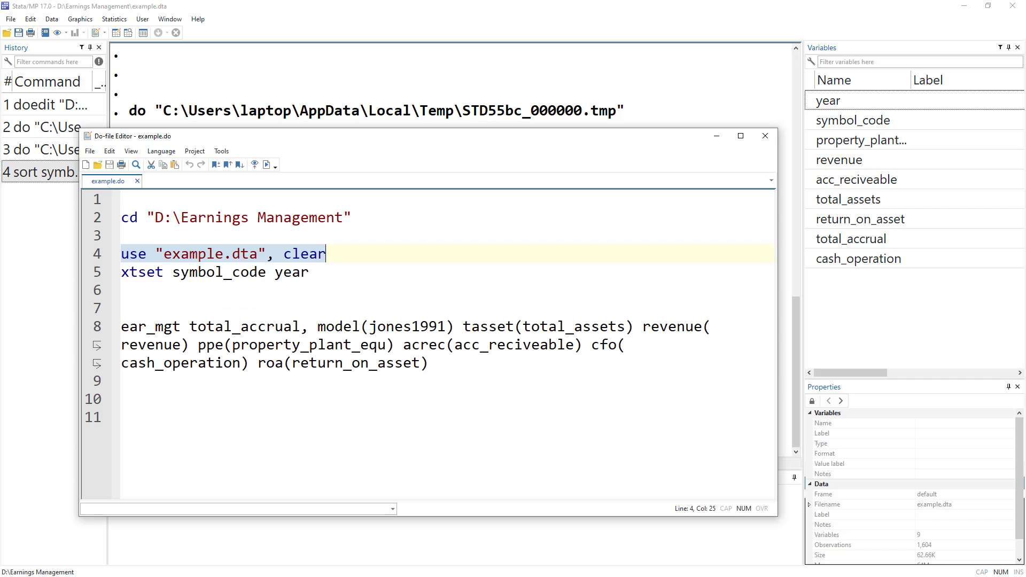
left_click_drag(321, 136, 553, 113)
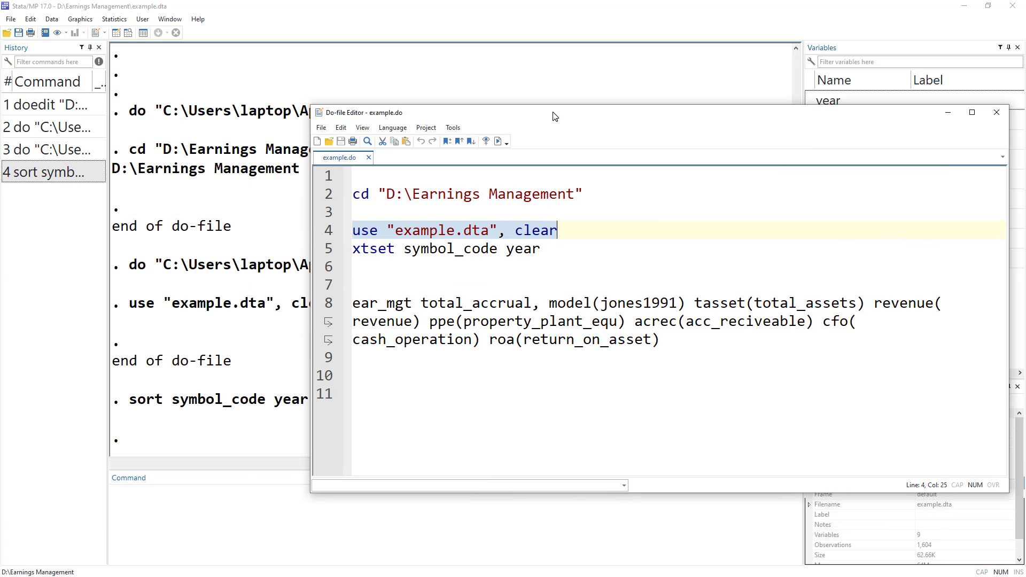
left_click(321, 250)
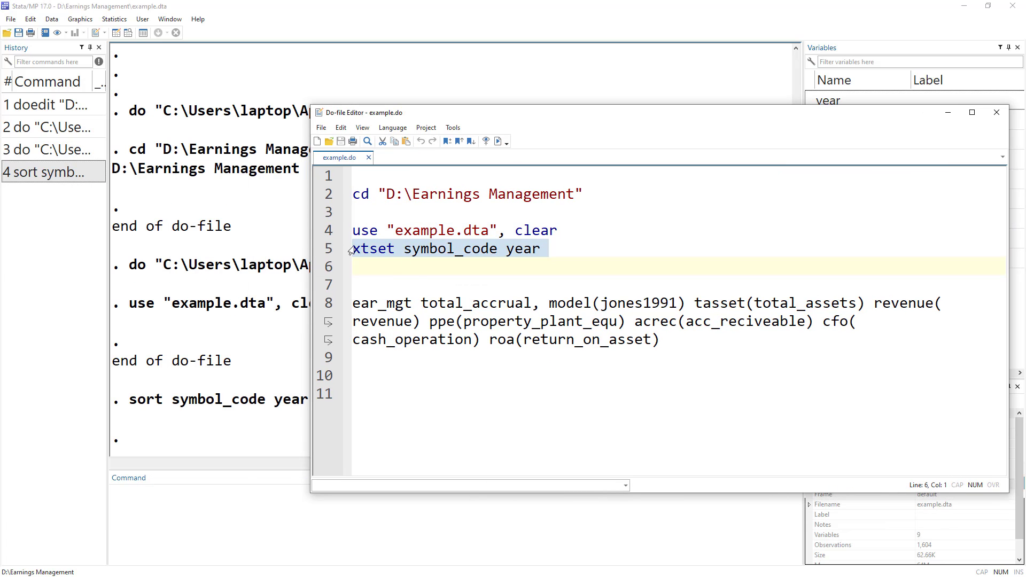
double_click(430, 250)
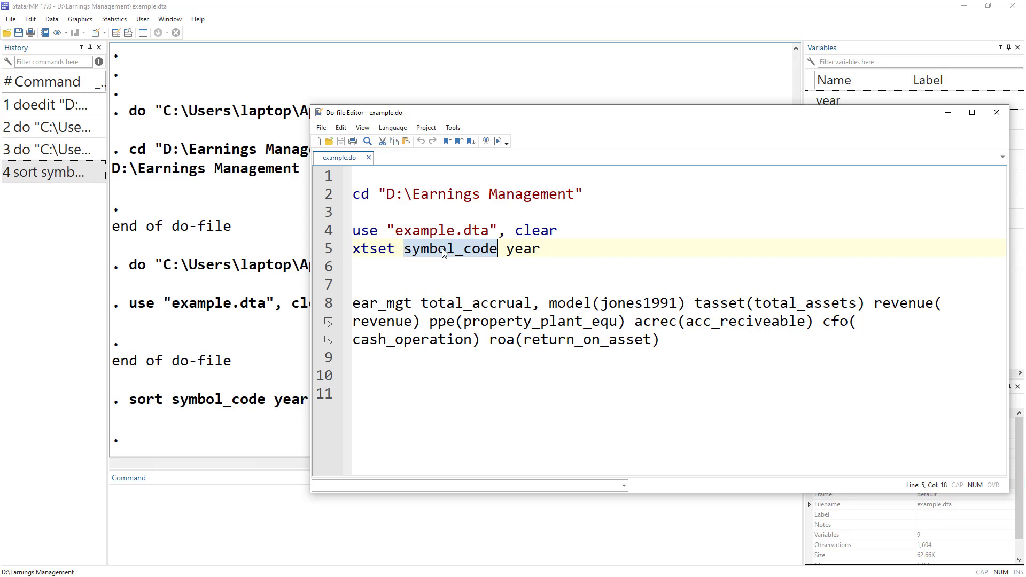
double_click(523, 248)
triple_click(353, 255)
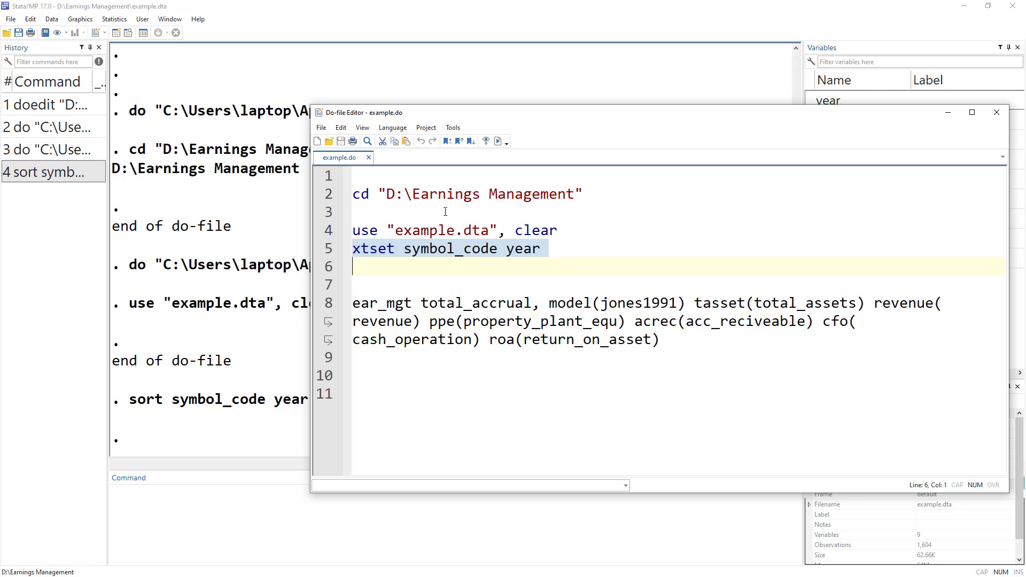
left_click(498, 141)
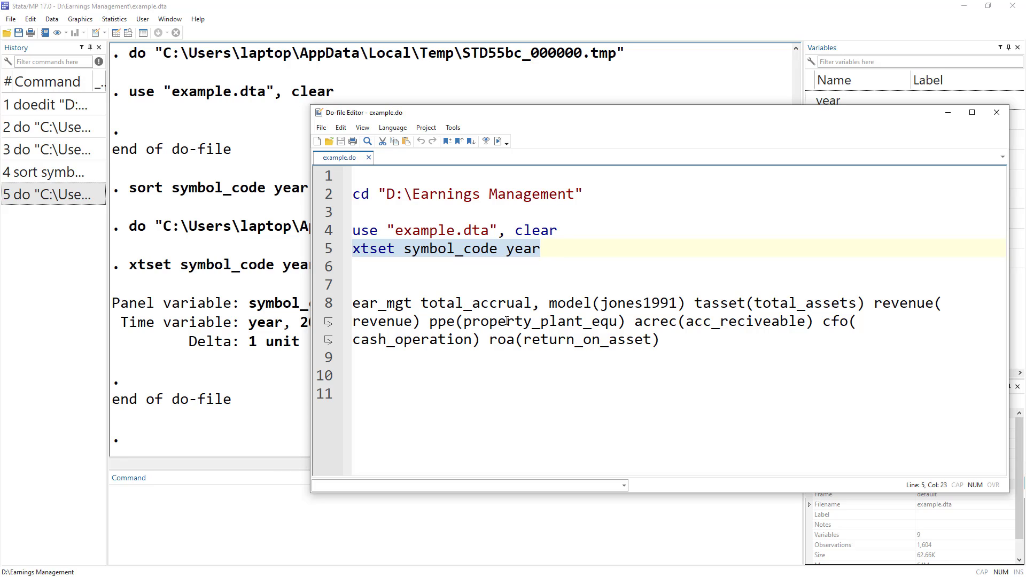
Step: Split the ear_mgt command after total_accrual, moving its options from line 8 down to line 15
left_click(533, 305)
key("Return")
key("Return")
key("Return")
key("Return")
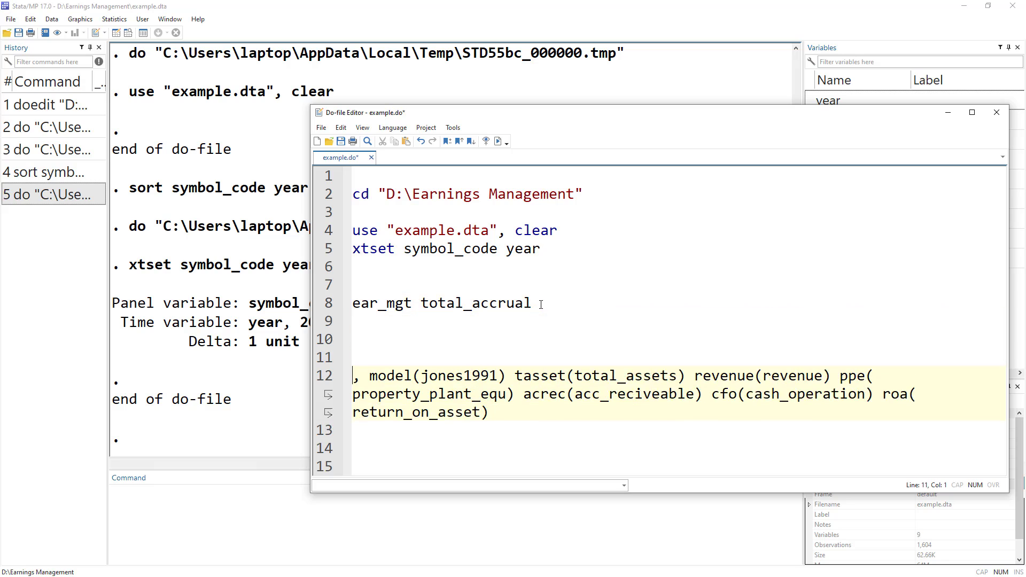
key("Return")
key("Return")
key("Return")
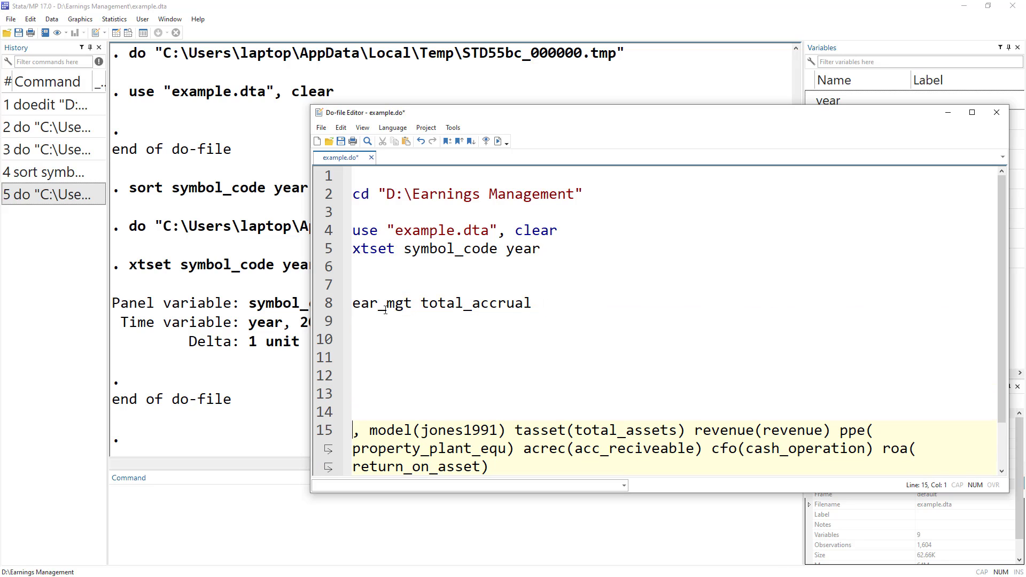
Step: Highlight the ear_mgt command name and its total_accrual variable, and move the do-file window to compare with the variable list
left_click(386, 306)
mouse_move(353, 305)
left_mouse_down()
mouse_move(412, 304)
mouse_move(342, 308)
left_mouse_up()
left_click(382, 309)
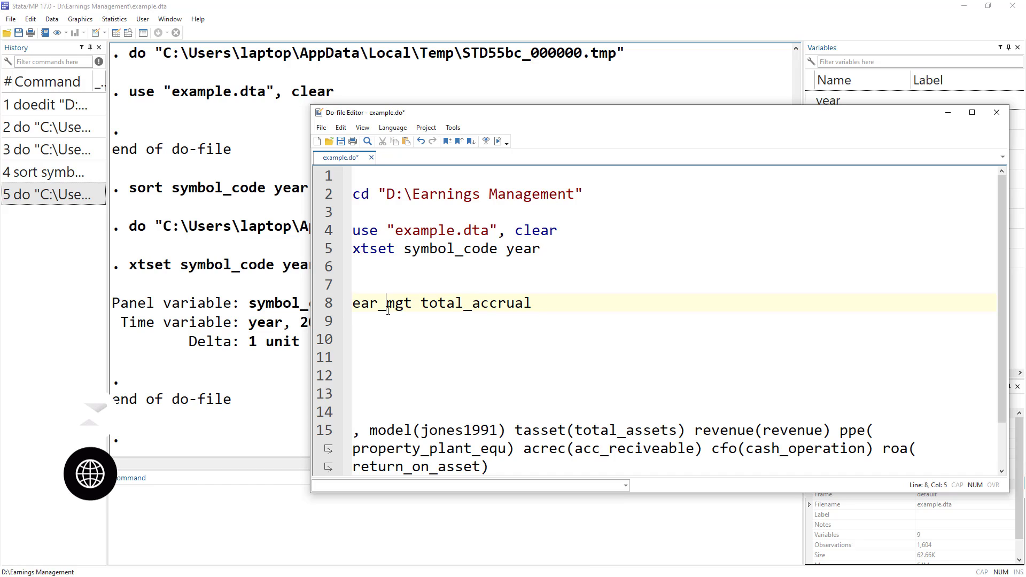
left_click(404, 307)
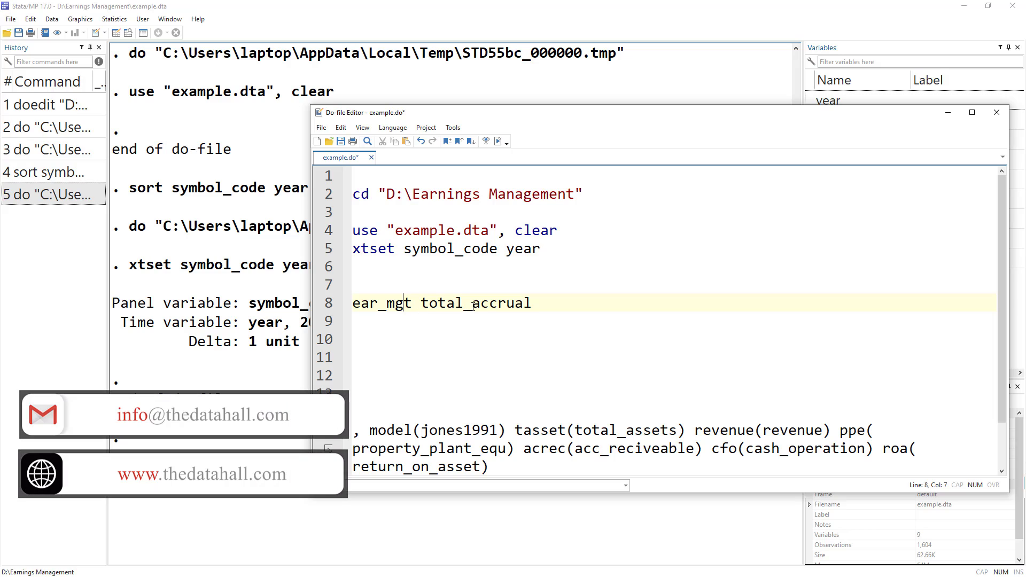
left_click_drag(413, 320, 346, 323)
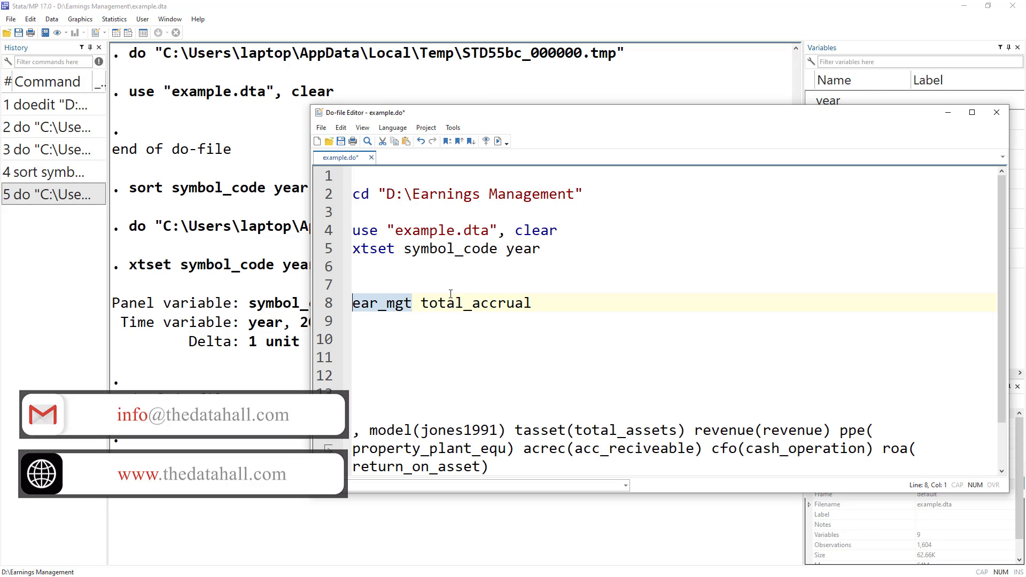
double_click(435, 304)
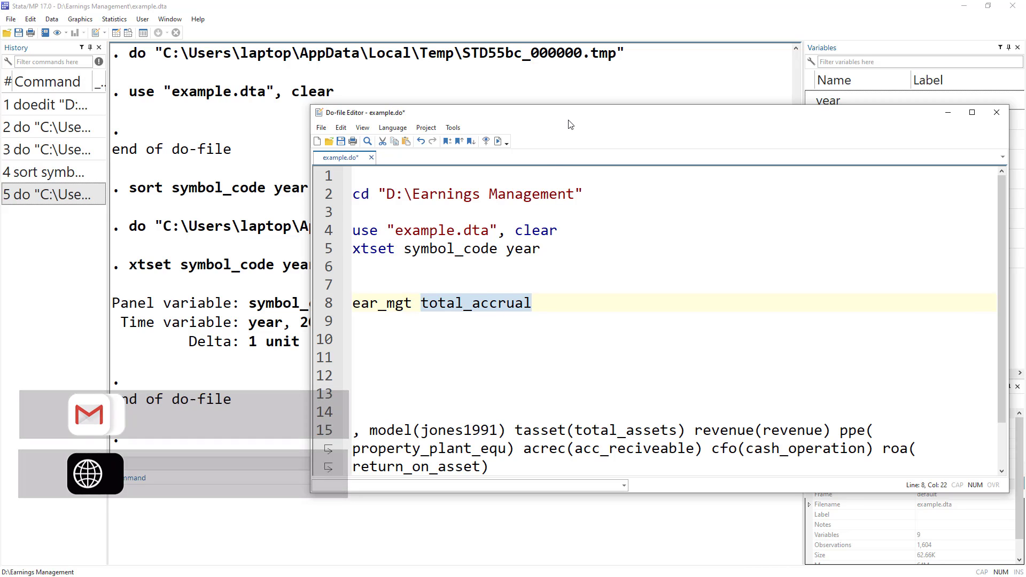
left_click_drag(571, 121, 377, 113)
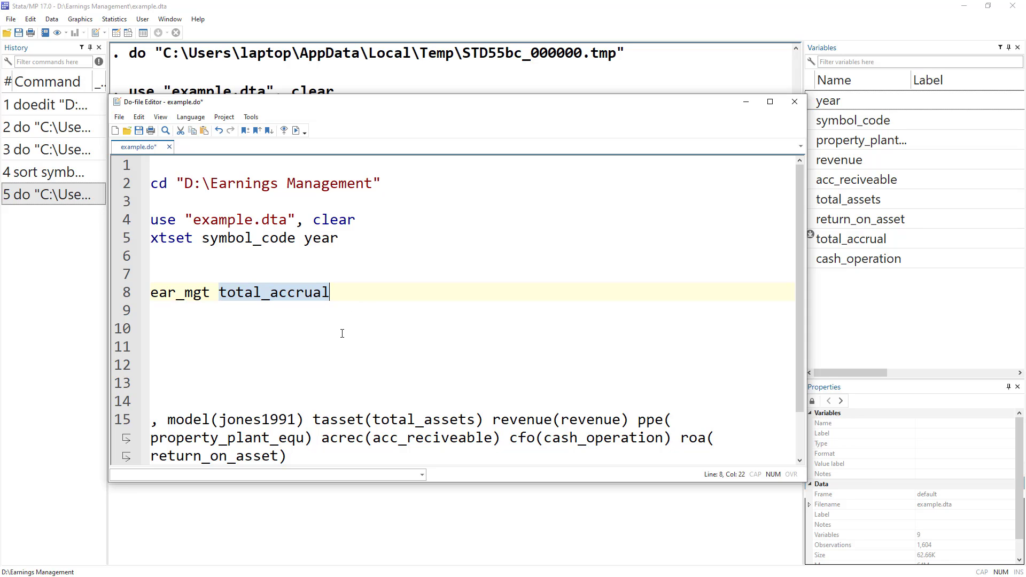
Step: Add the option model(jones1991) to the ear_mgt total_accrual command on line 8, and highlight the model name
left_click(353, 293)
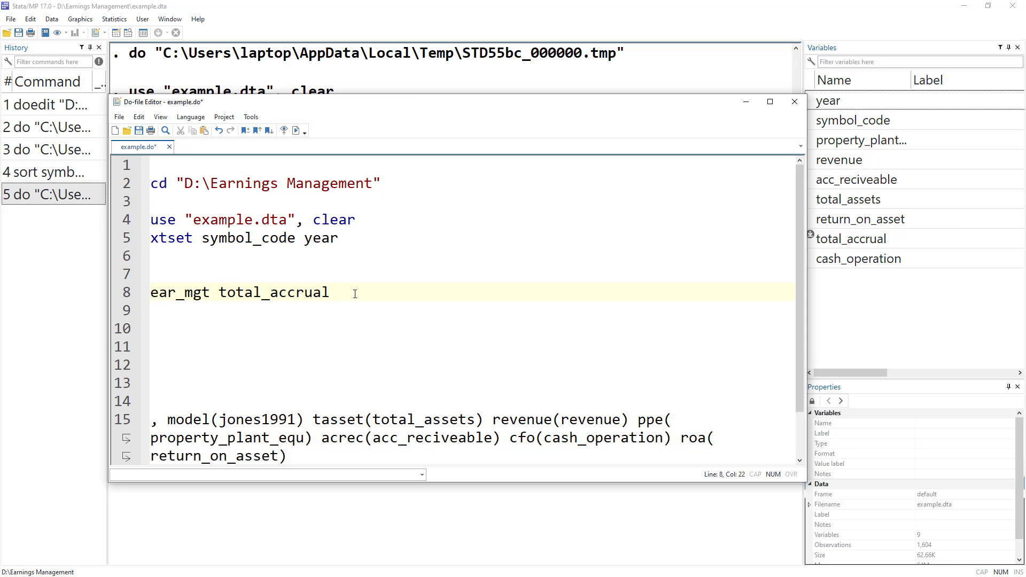
type(", model(jones1991")
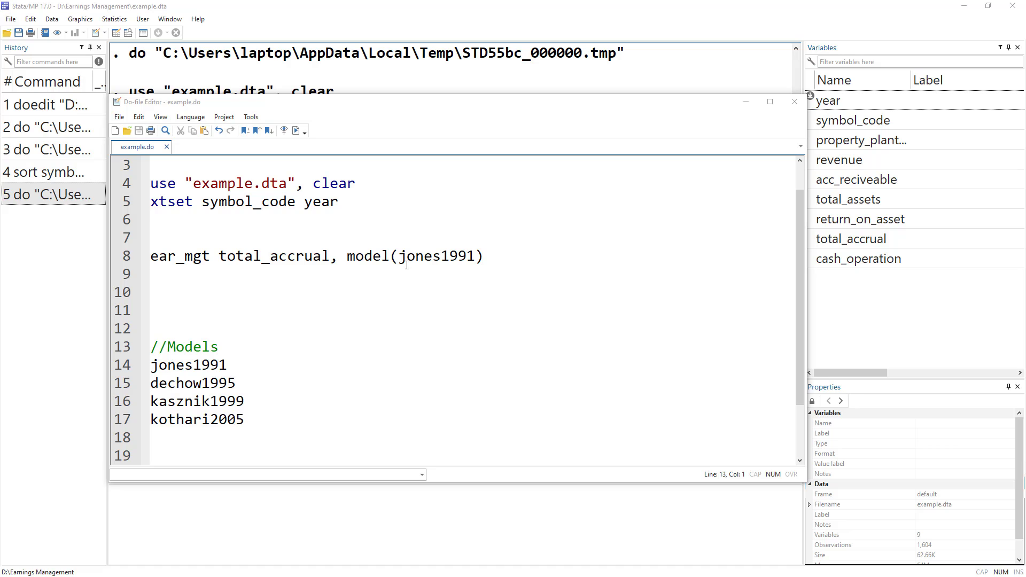
double_click(413, 264)
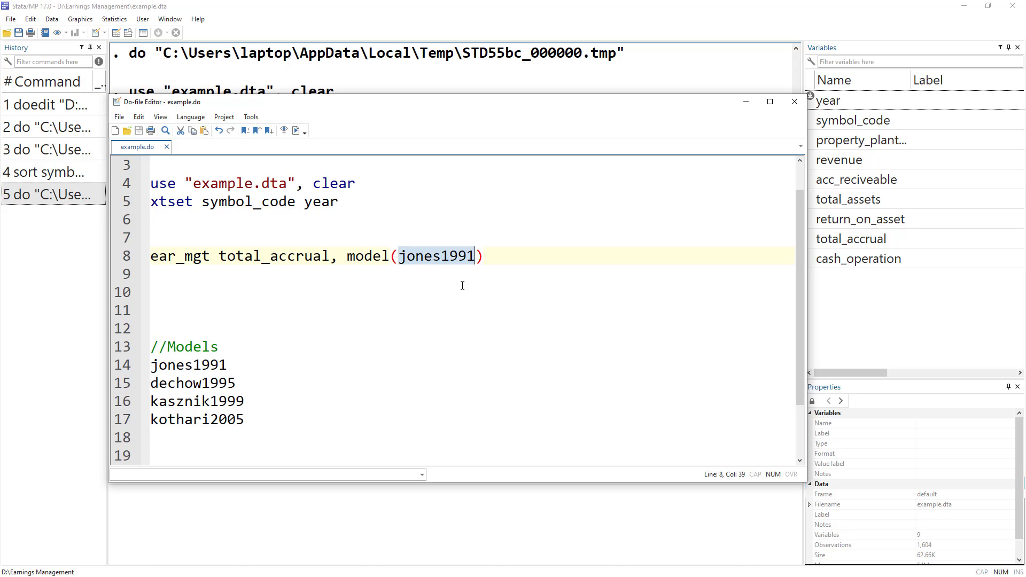
Step: Highlight the dechow1995, kasznik1999 and kothari2005 names in the model list, and jones1991 inside the ear_mgt command
double_click(175, 383)
left_click(170, 401)
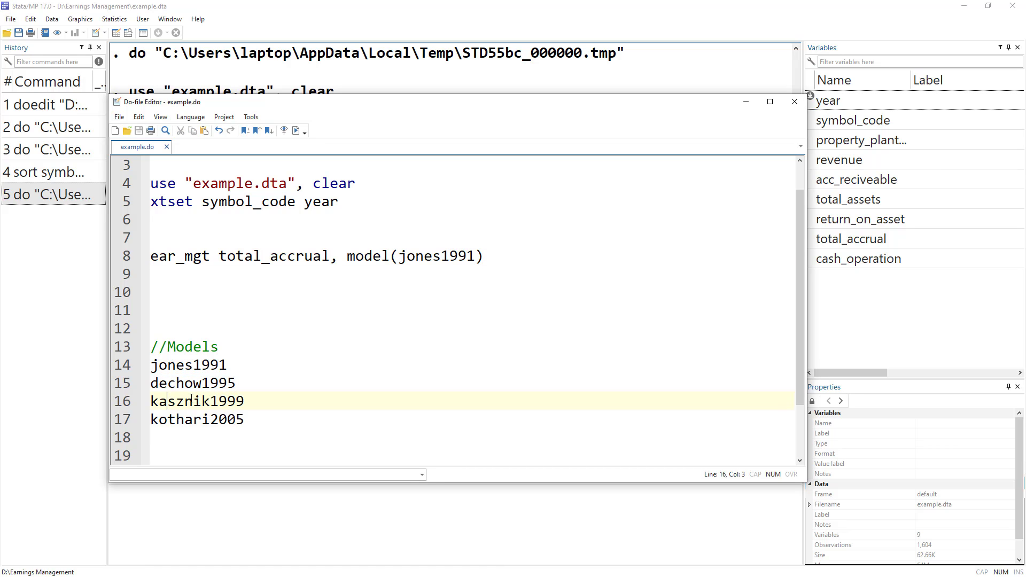
double_click(213, 404)
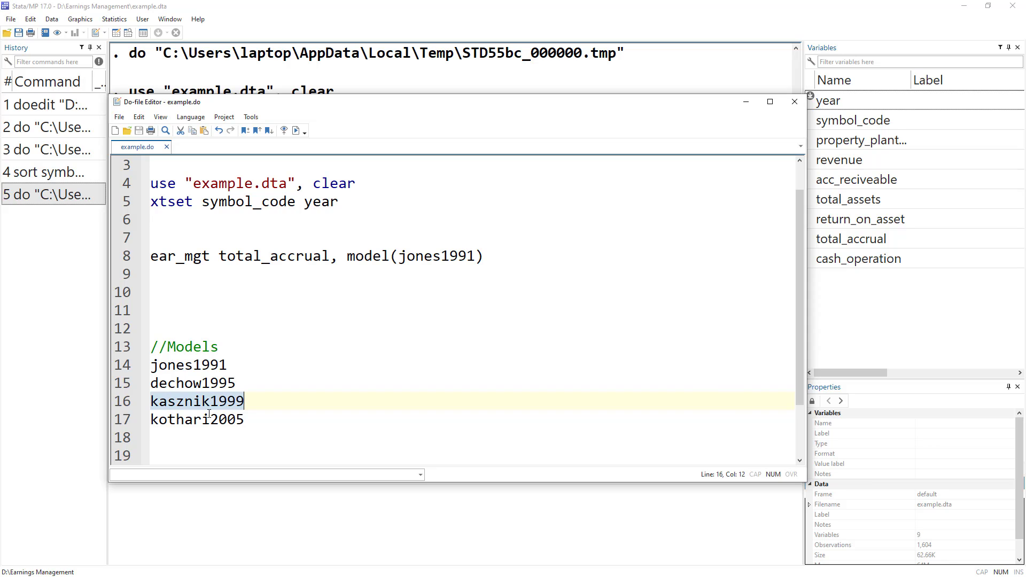
left_click(196, 421)
double_click(196, 421)
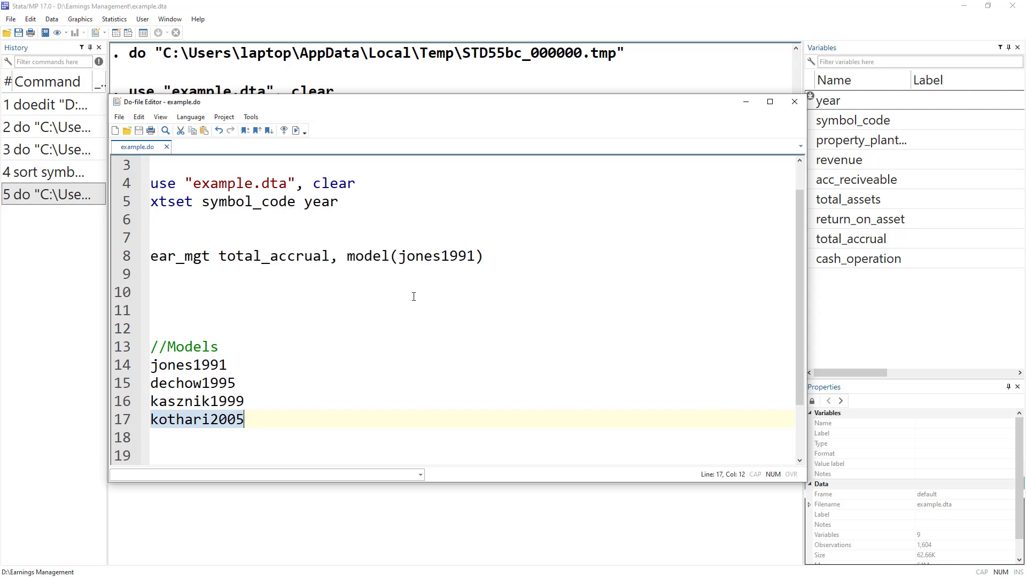
double_click(423, 261)
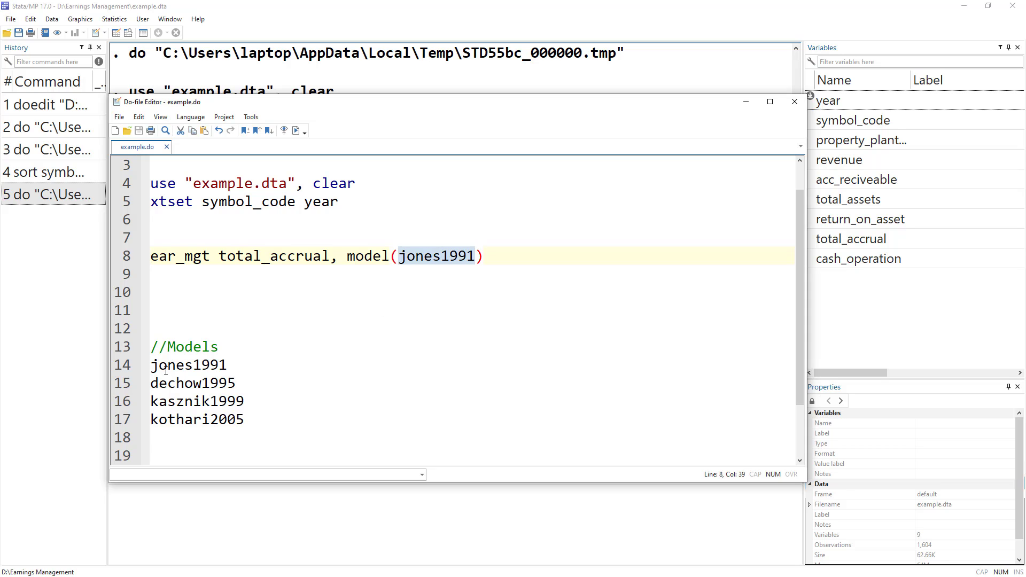
left_click(405, 258)
left_click_drag(399, 258, 473, 257)
Step: Misspell the model name in the ear_mgt command as jodsfdsnes1991 and run line 8, moving the do-file window clear of the output
left_click(416, 259)
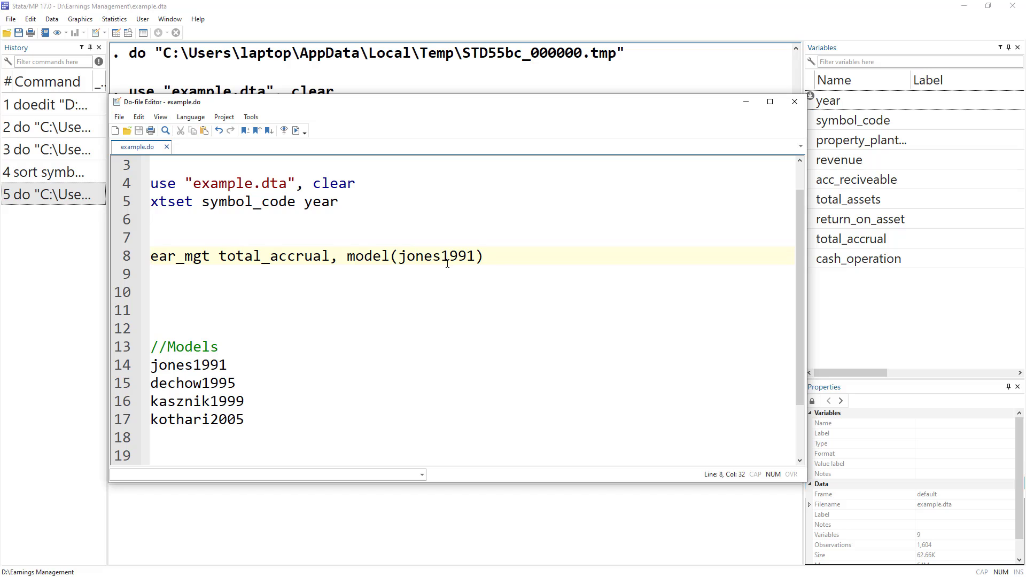
type("dsfds")
left_click(128, 258)
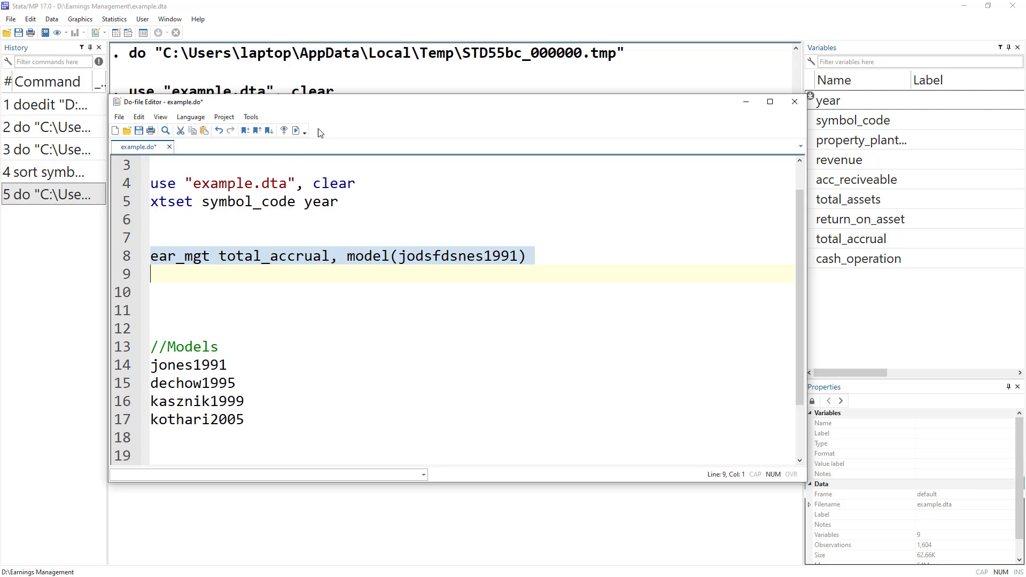
left_click_drag(359, 105, 417, 110)
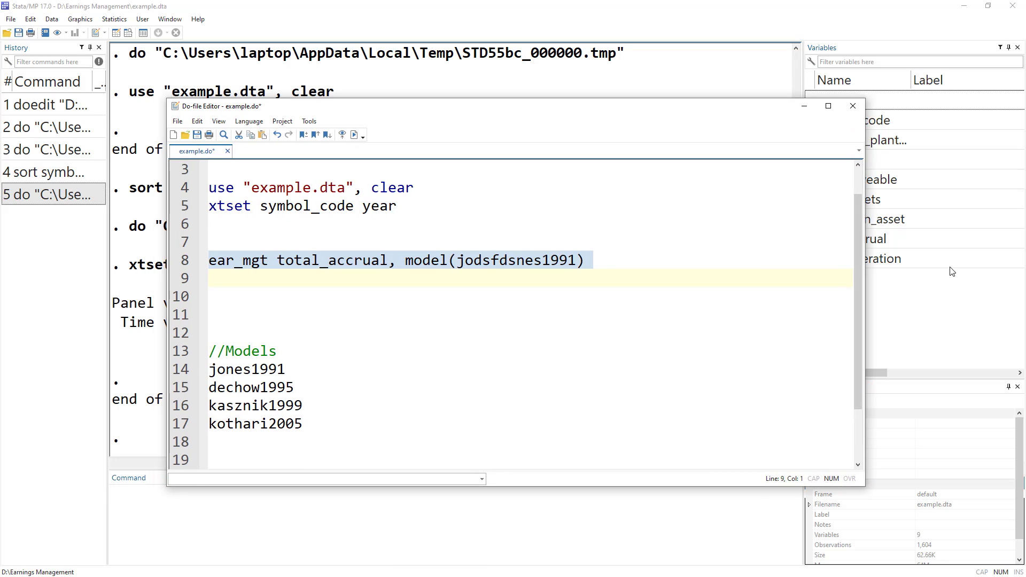
left_click_drag(869, 271, 683, 271)
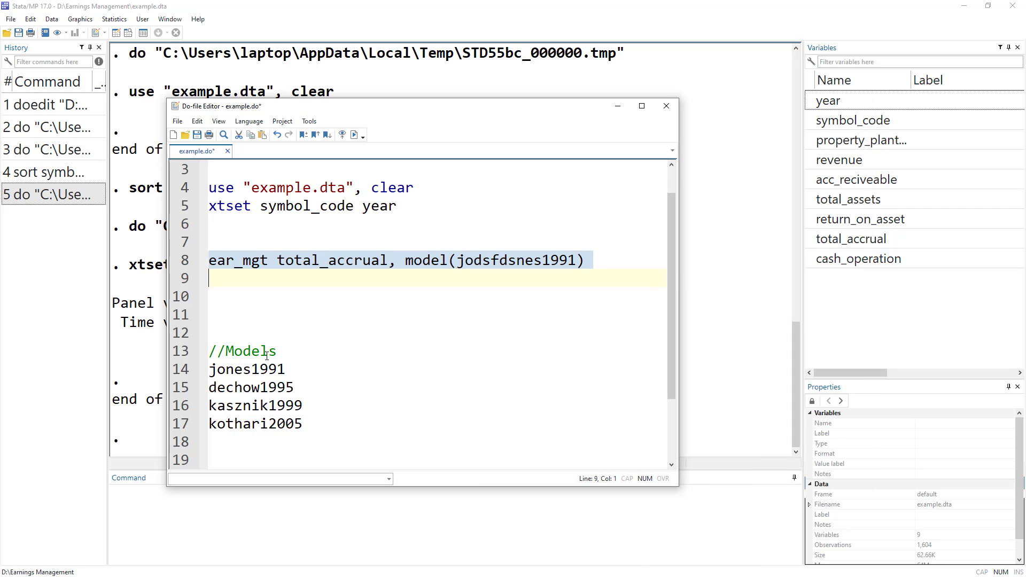
left_click_drag(382, 113, 680, 124)
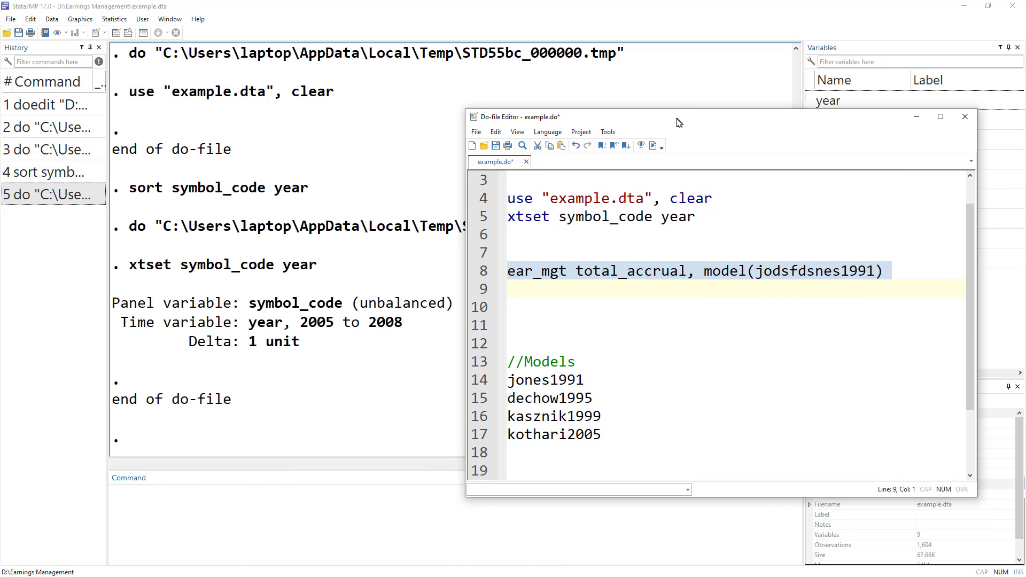
left_click(652, 146)
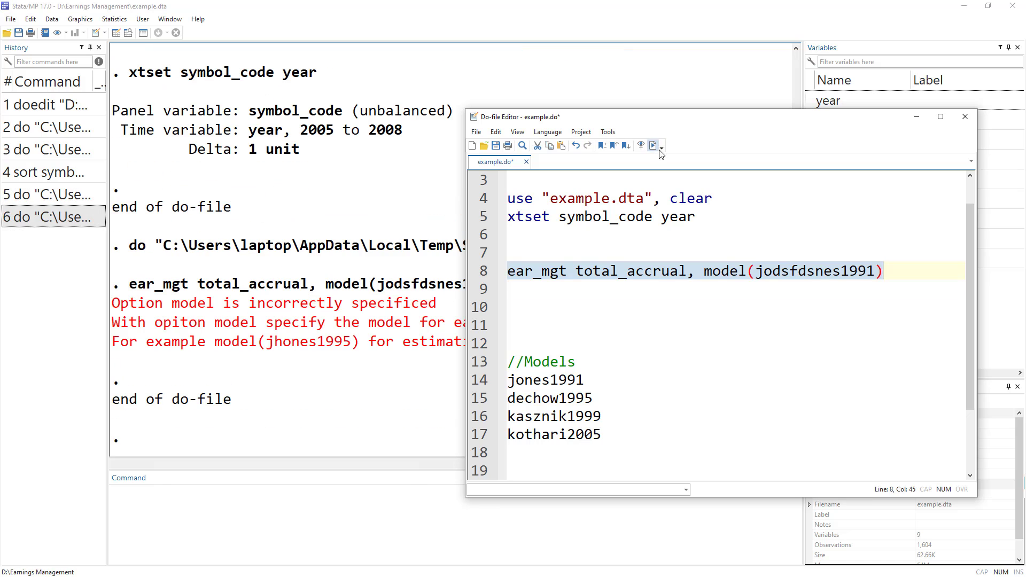
Step: Examine the output of the misspelled ear_mgt command, highlight its first message line, and return to example.do
left_click(206, 326)
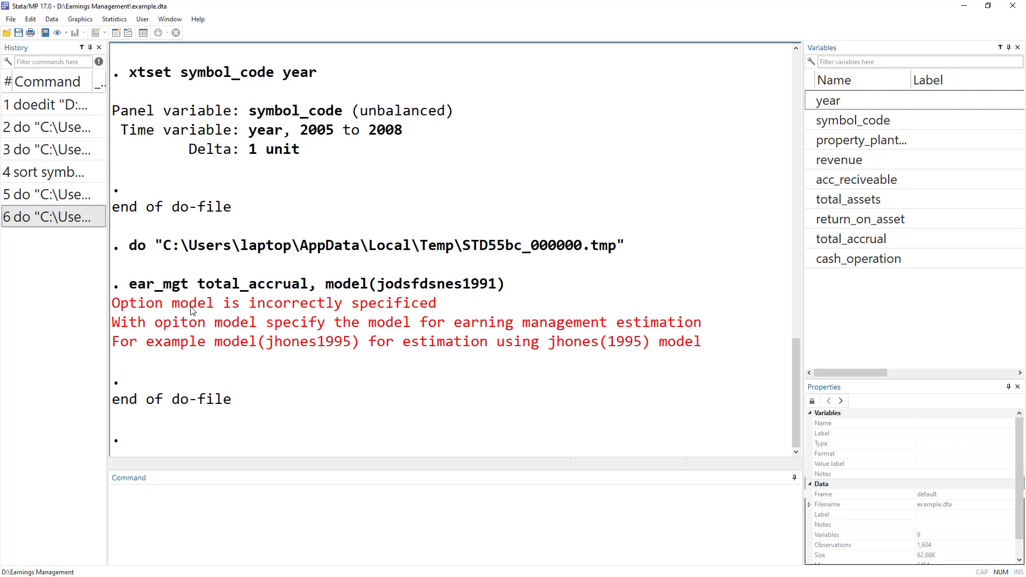
left_click_drag(189, 310, 437, 305)
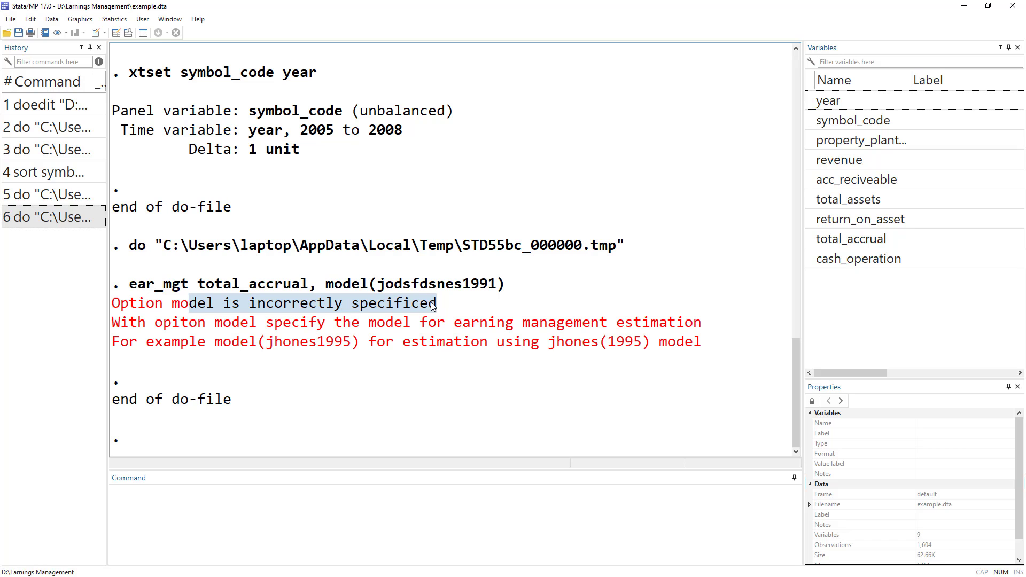
key("alt+Tab")
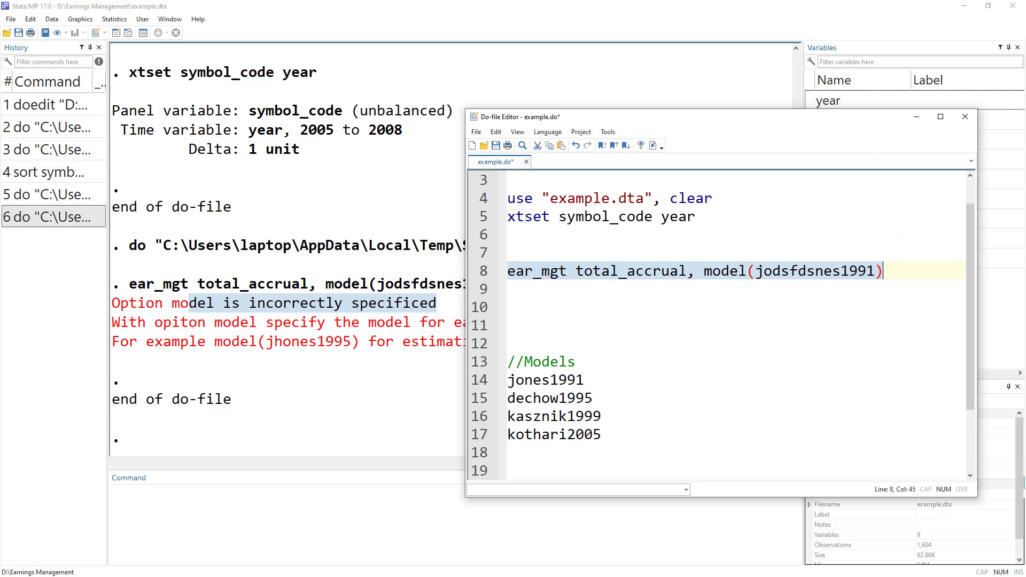
Step: Replace the misspelled name in the model option on line 8 with jones1991 copied from the model list
left_click(824, 280)
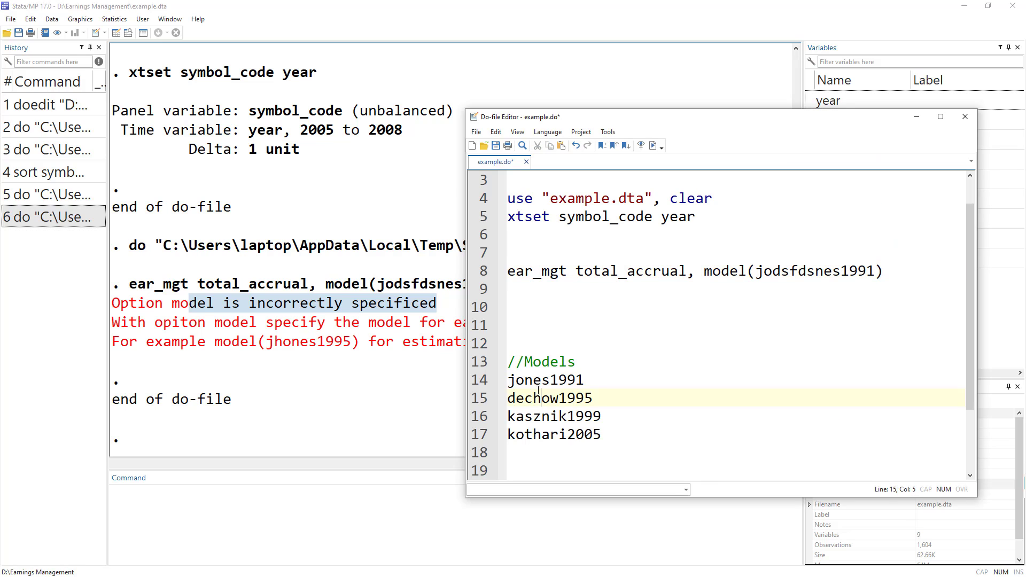
double_click(543, 380)
key("ctrl+c")
double_click(818, 272)
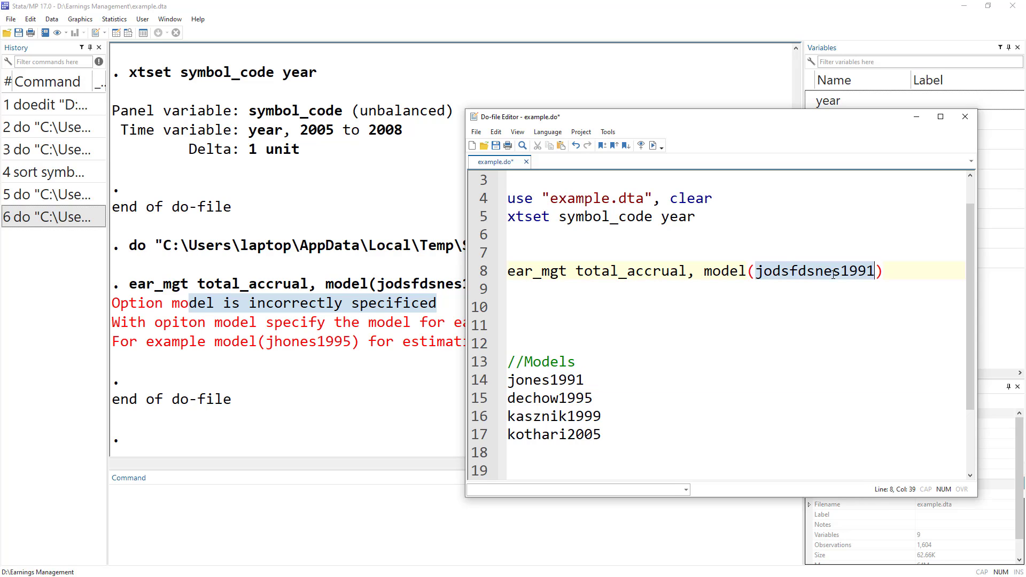
key("ctrl+v")
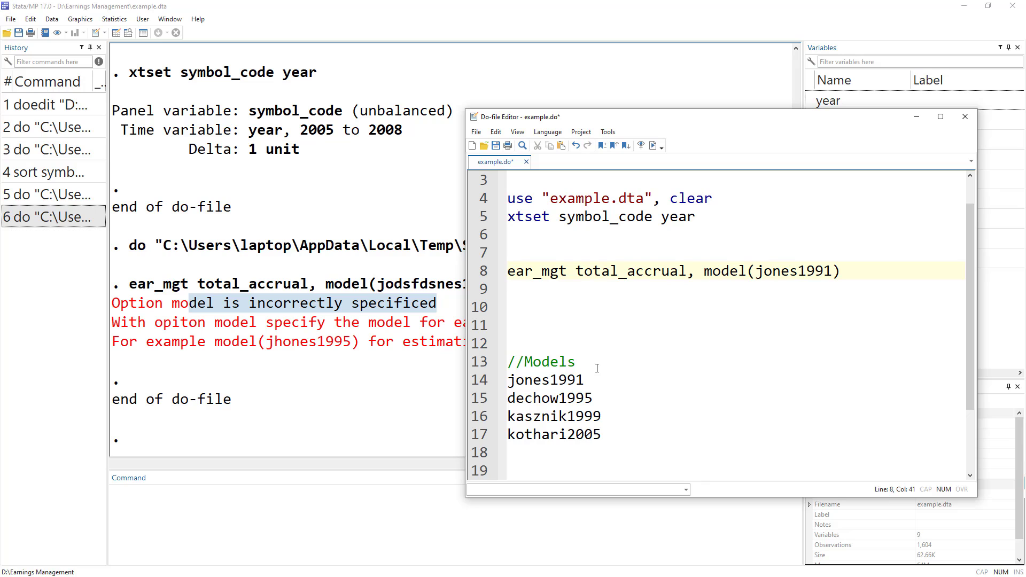
double_click(784, 273)
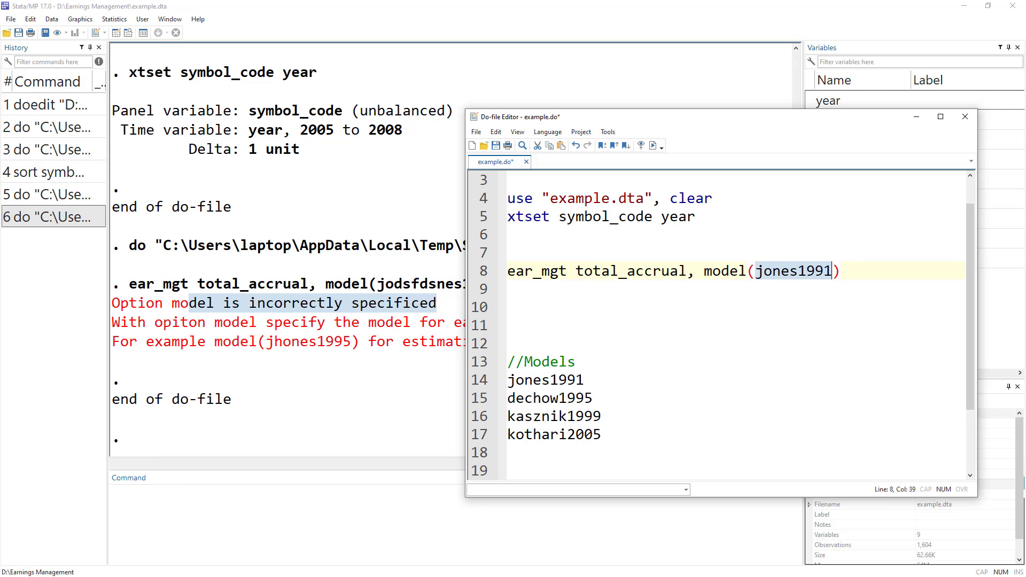
Step: Switch to PowerPoint, check the ear_mgt syntax on slide 6, highlight the revenue option, and return to Stata
key("alt+Tab")
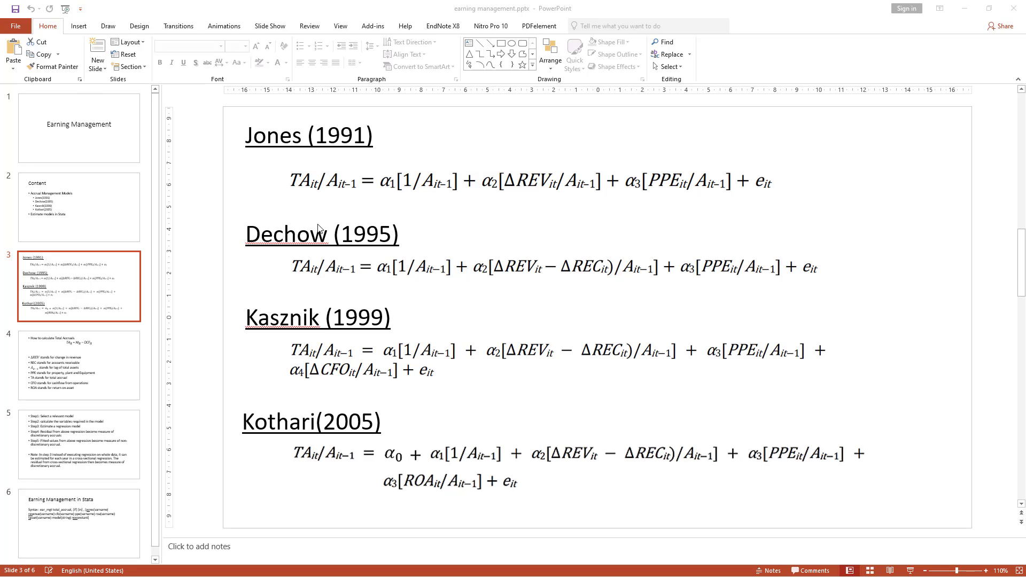
left_click(59, 496)
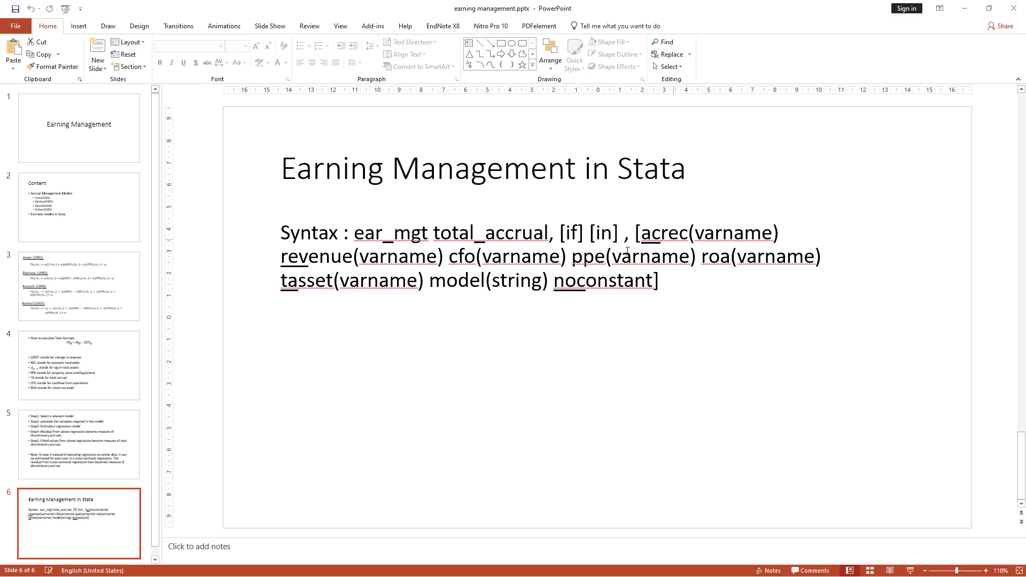
double_click(325, 261)
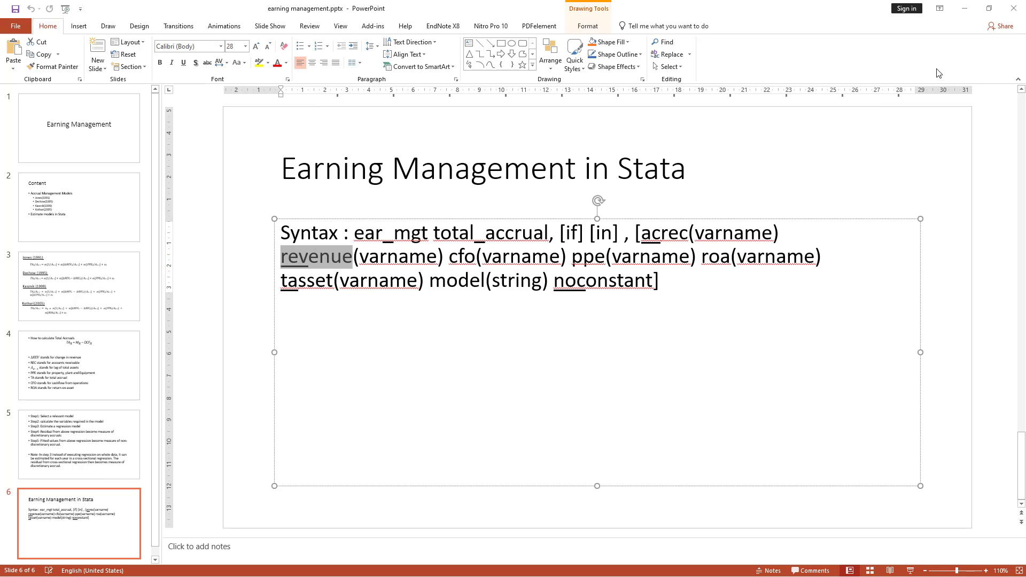
left_click(968, 10)
Step: Add the option revenue(revenue) after model(jones1991) on line 8, copying the variable name from the variable list
left_click(861, 272)
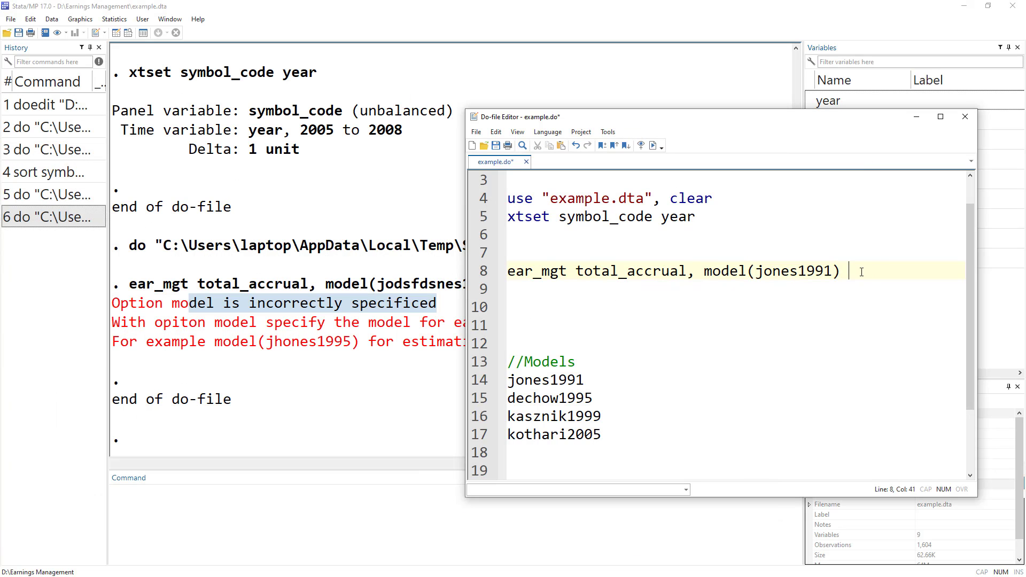
type("revenue(")
left_click_drag(712, 116, 521, 94)
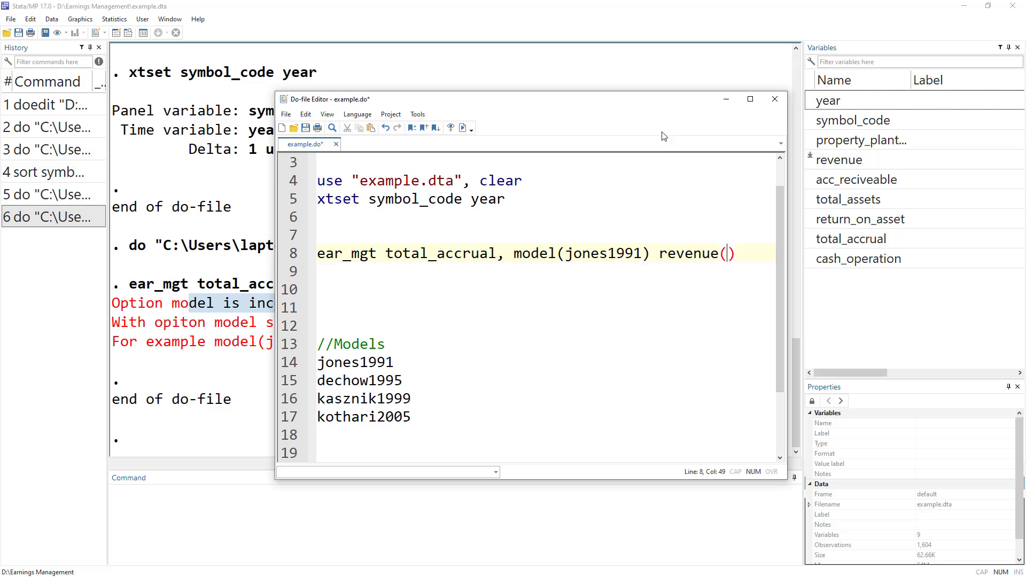
left_click(810, 156)
double_click(811, 156)
double_click(177, 498)
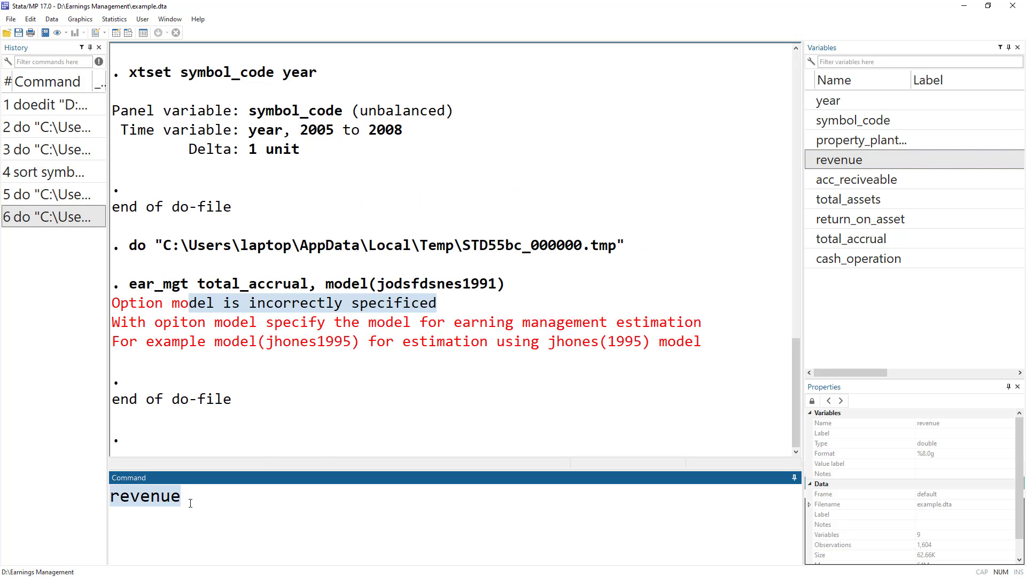
key("ctrl+x")
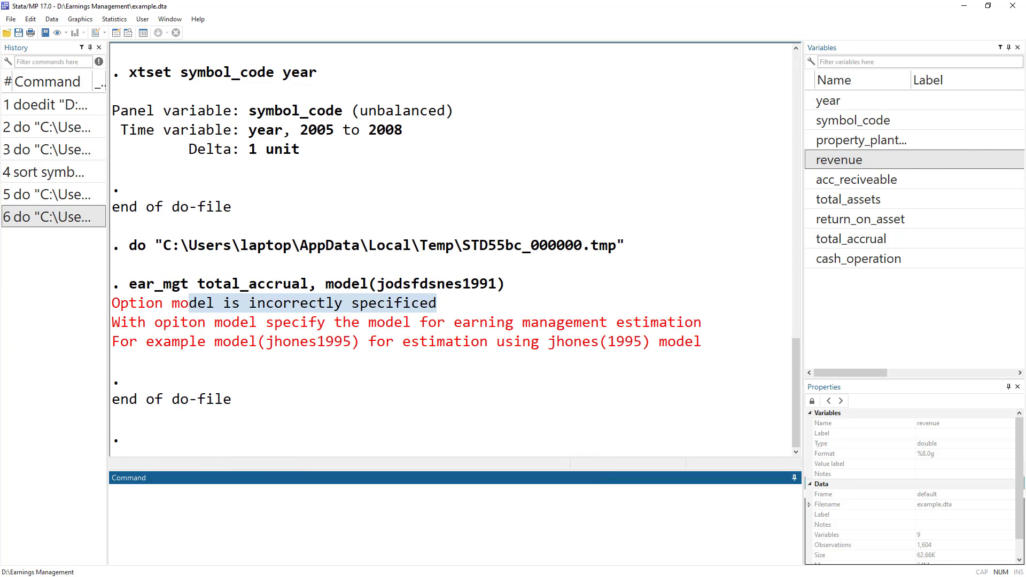
left_click(730, 256)
key("ctrl+v")
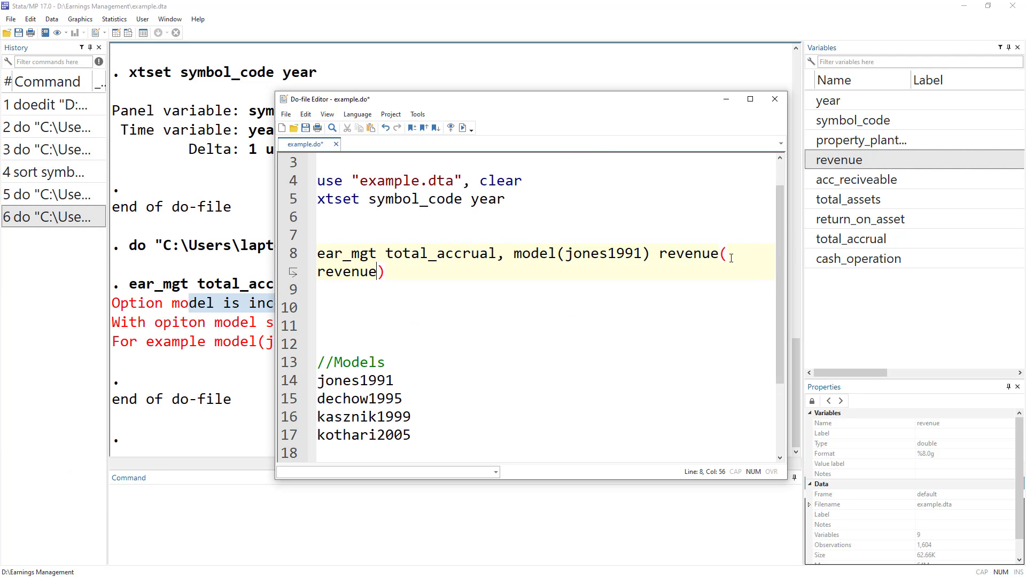
left_click(431, 268)
Step: Switch to PowerPoint and check the Jones (1991) equation on slide 3 and the ppe option in the slide 6 syntax
key("alt+Tab")
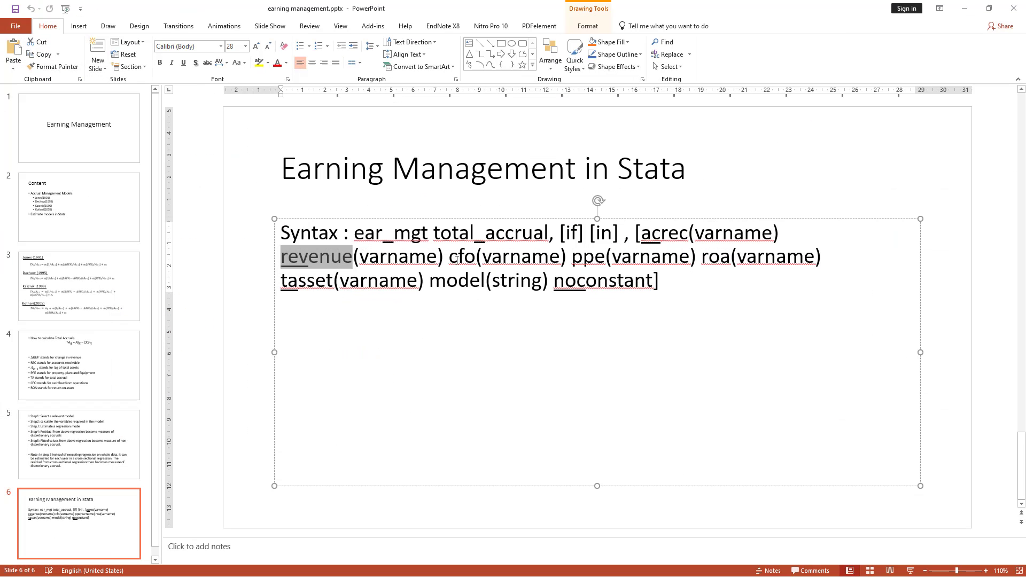
left_click(138, 297)
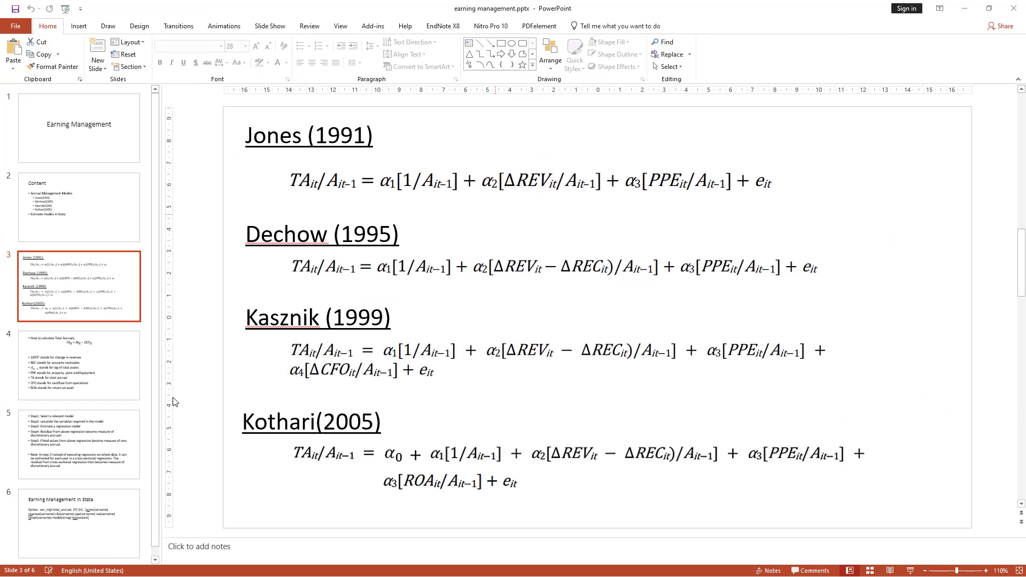
left_click(100, 515)
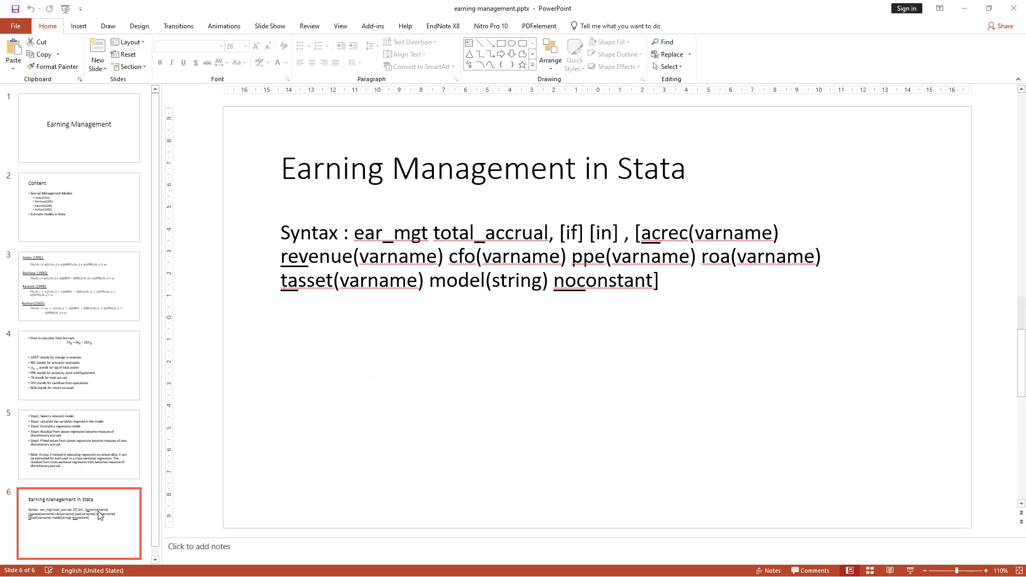
double_click(580, 263)
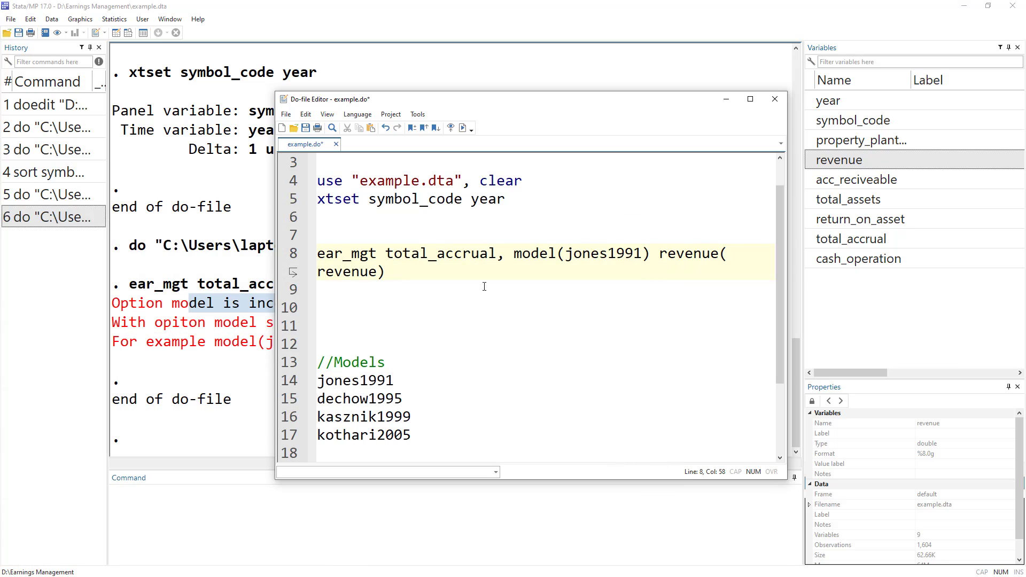
type("pee")
key("BackSpace")
key("BackSpace")
type("pe")
type("(")
left_click_drag(441, 279, 395, 277)
key("BackSpace")
Step: Save example.do and run the ear_mgt command on line 8 with only the model(jones1991) and revenue(revenue) options
left_click(288, 256)
left_click_drag(398, 106, 579, 115)
left_click(486, 140)
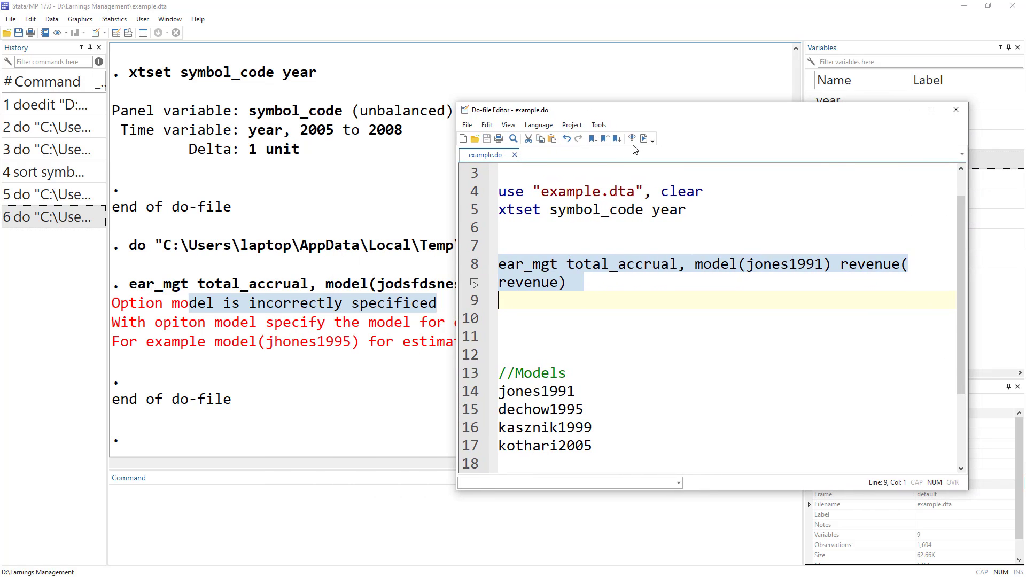
left_click(642, 140)
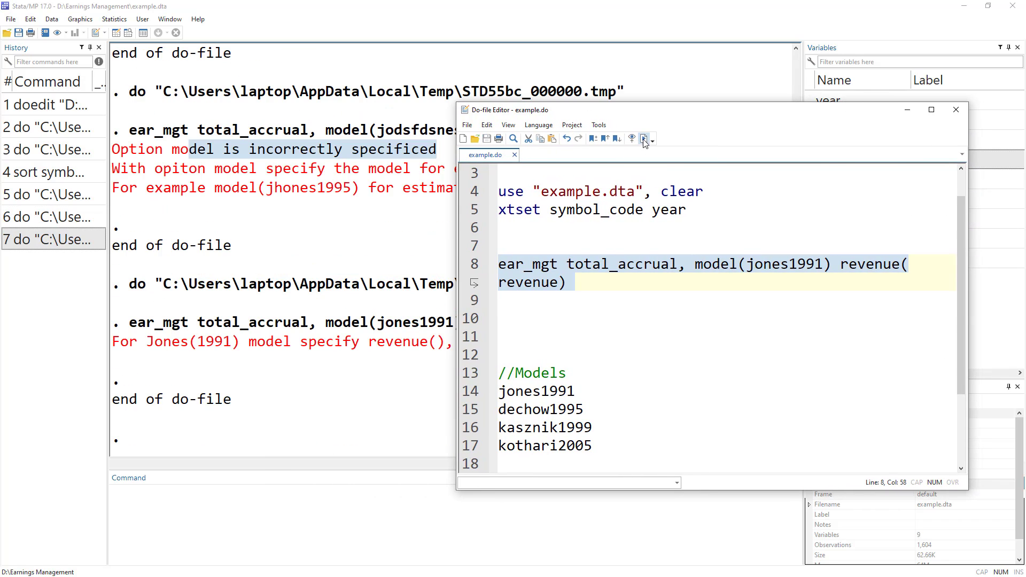
Step: Examine the latest ear_mgt output, highlight the model name and the listed option names, and return to example.do
left_click(194, 358)
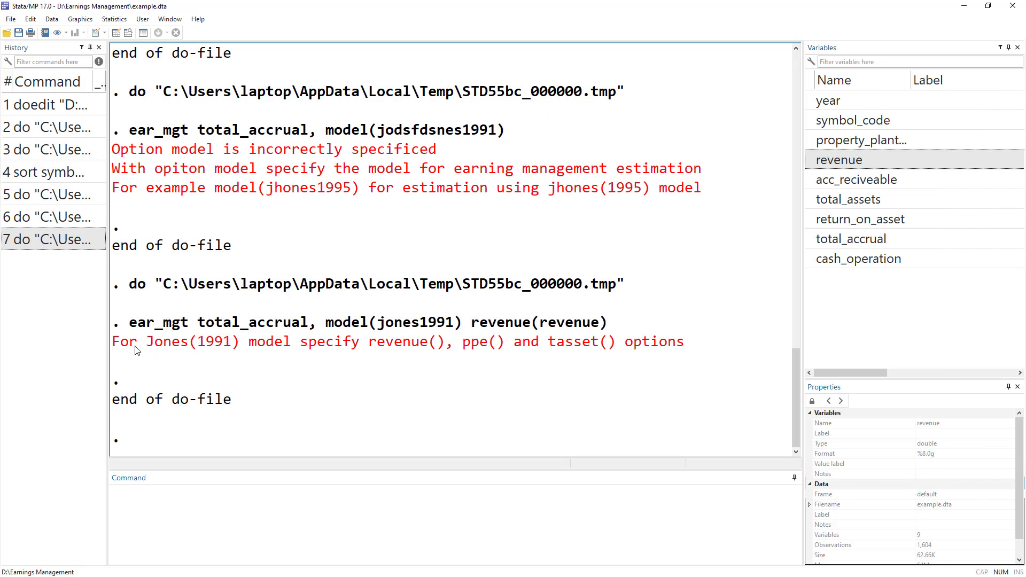
left_click_drag(148, 346, 240, 346)
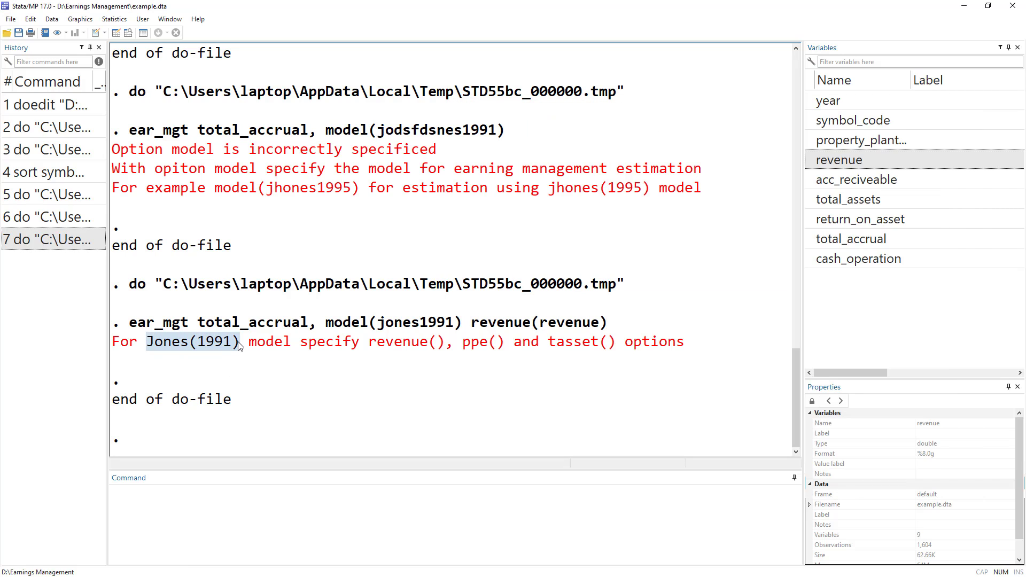
left_click_drag(370, 347, 615, 344)
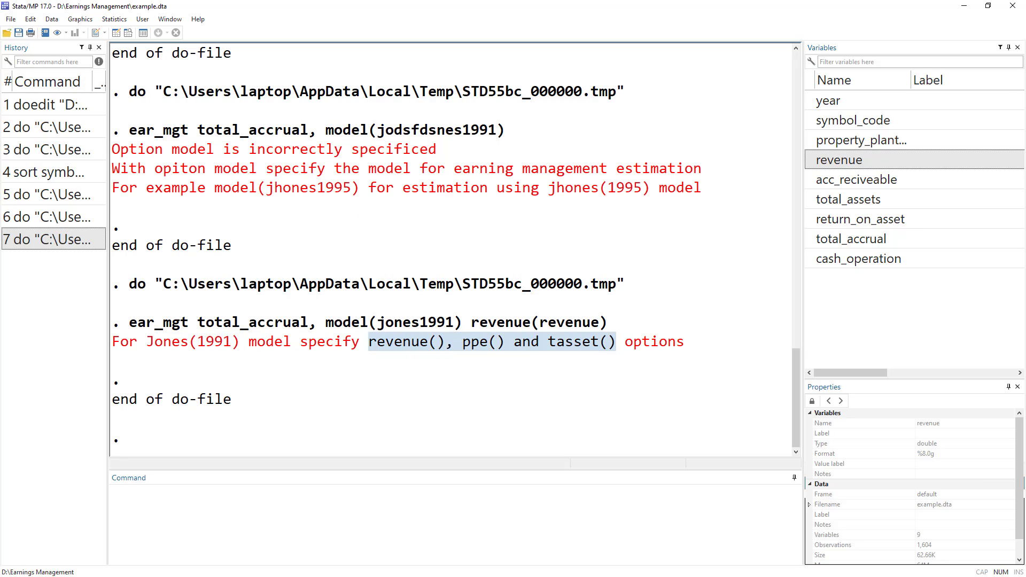
key("alt+Tab")
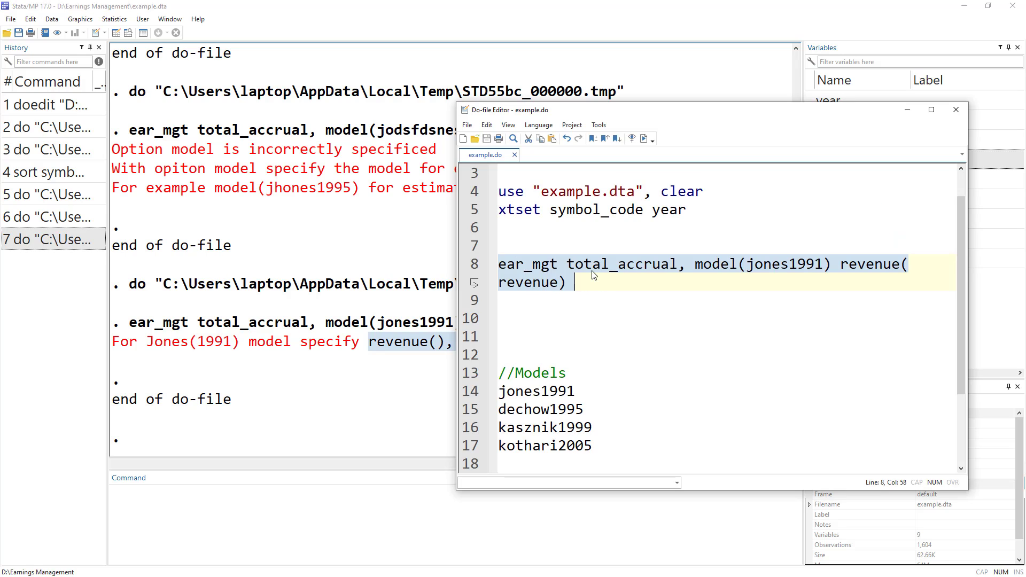
Step: Add the option ppe(property_plant_equ) after revenue(revenue) on line 8, copying the variable name from the variable list
left_click(591, 272)
type("ppe(")
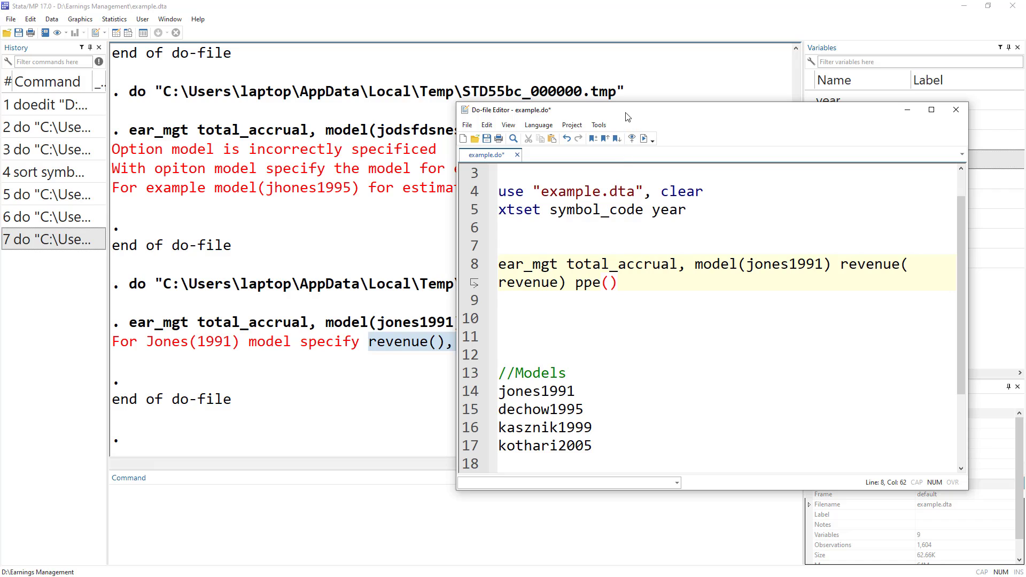
left_click_drag(626, 113, 434, 75)
left_click(811, 136)
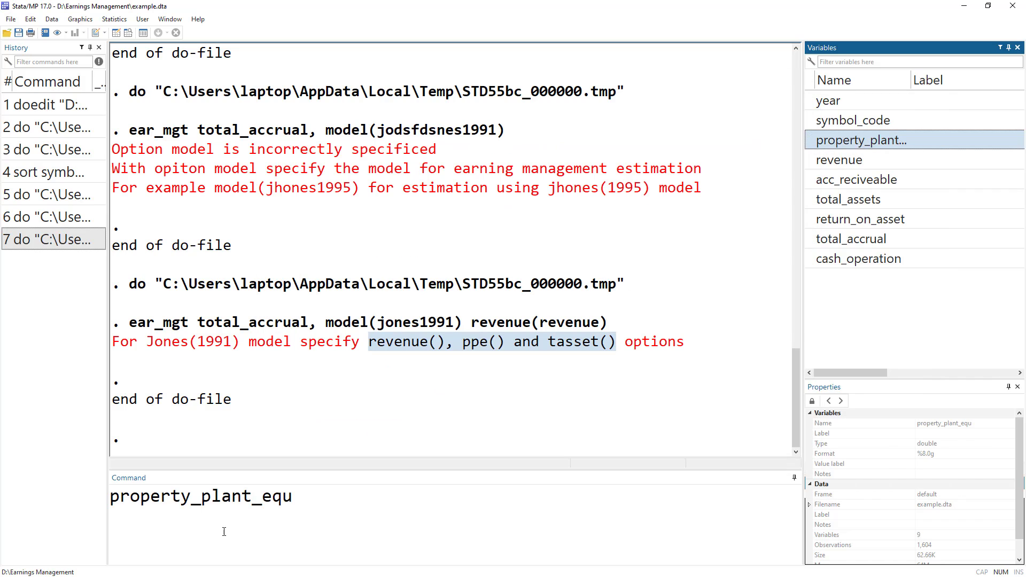
double_click(222, 504)
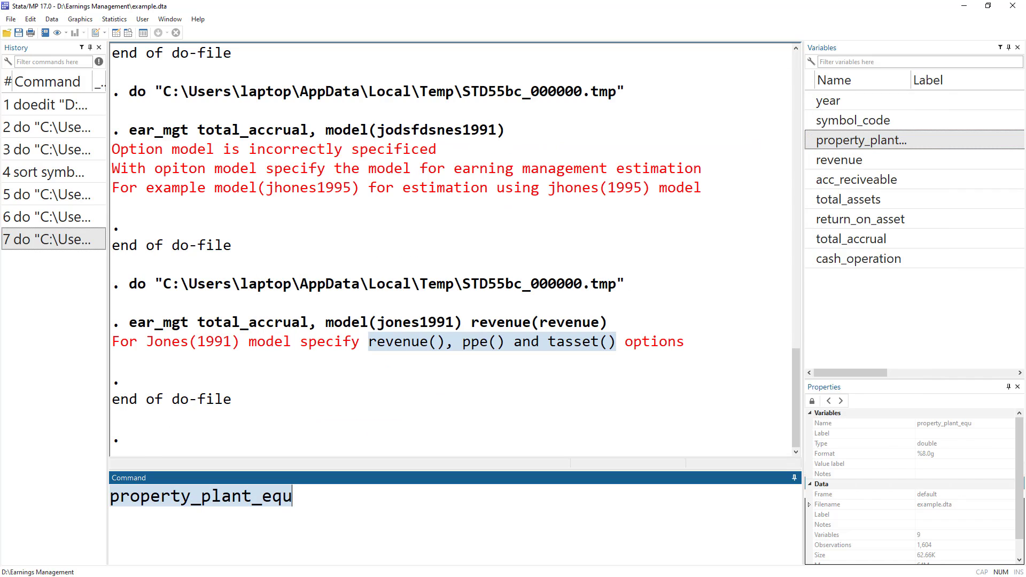
key("alt+Tab")
key("ctrl+v")
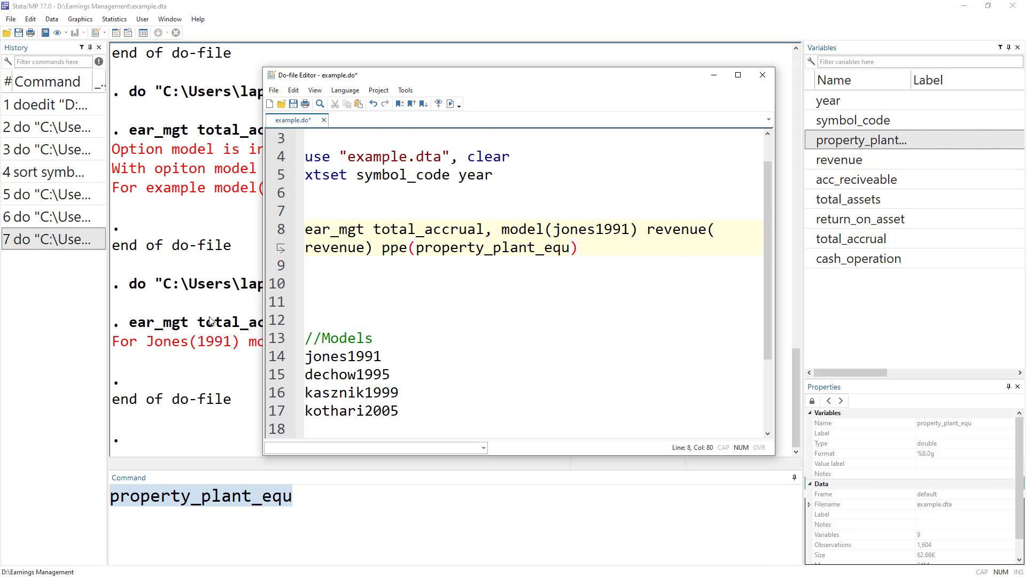
Step: Check the tasset() option name in the results and add tasset(total_assets) to line 8, copying the variable name from the variable list
key("alt+Tab")
left_click_drag(558, 345, 615, 342)
key("alt+Tab")
type("ta")
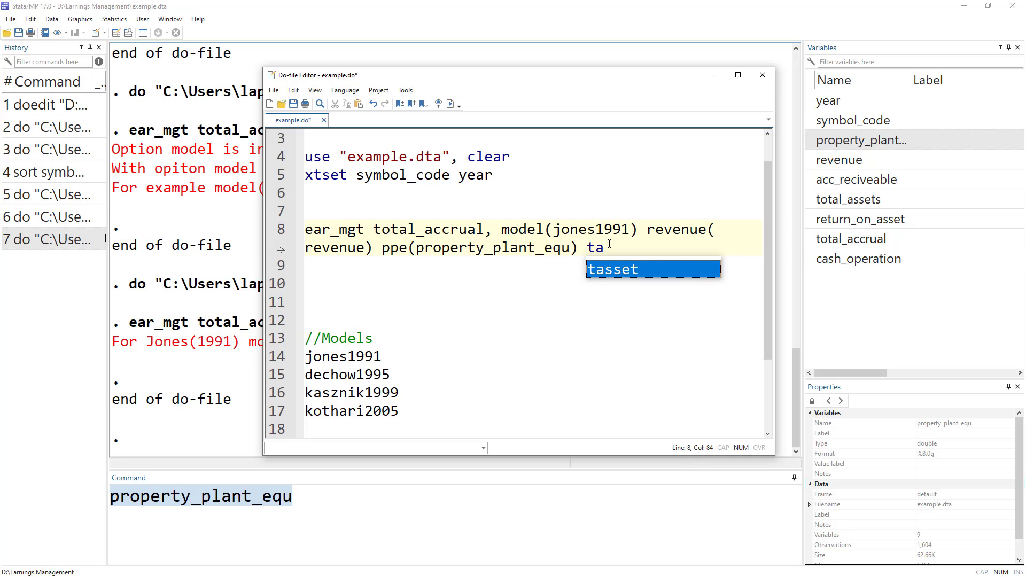
key("Tab")
type("(")
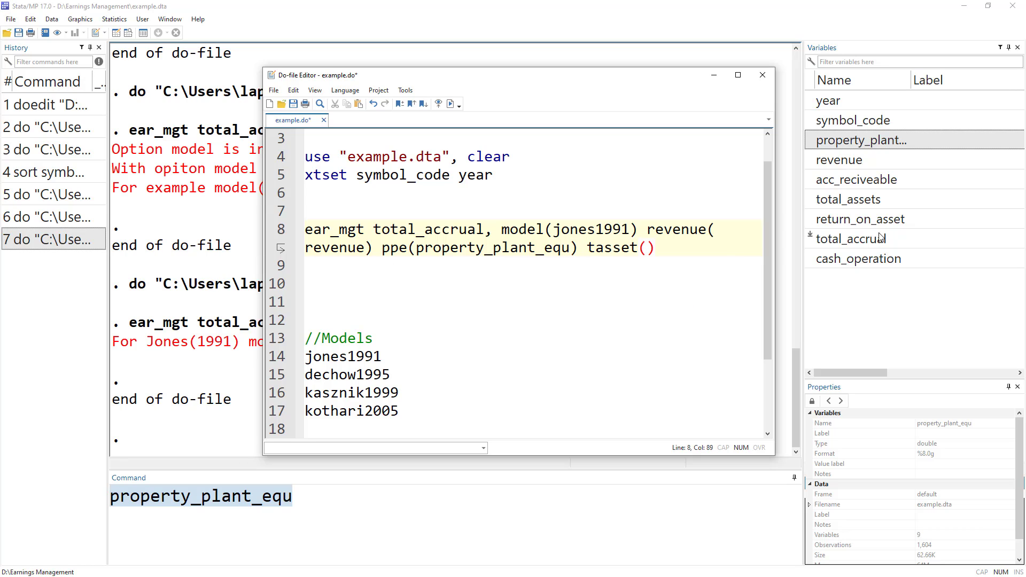
left_click(813, 197)
double_click(196, 506)
key("ctrl+c")
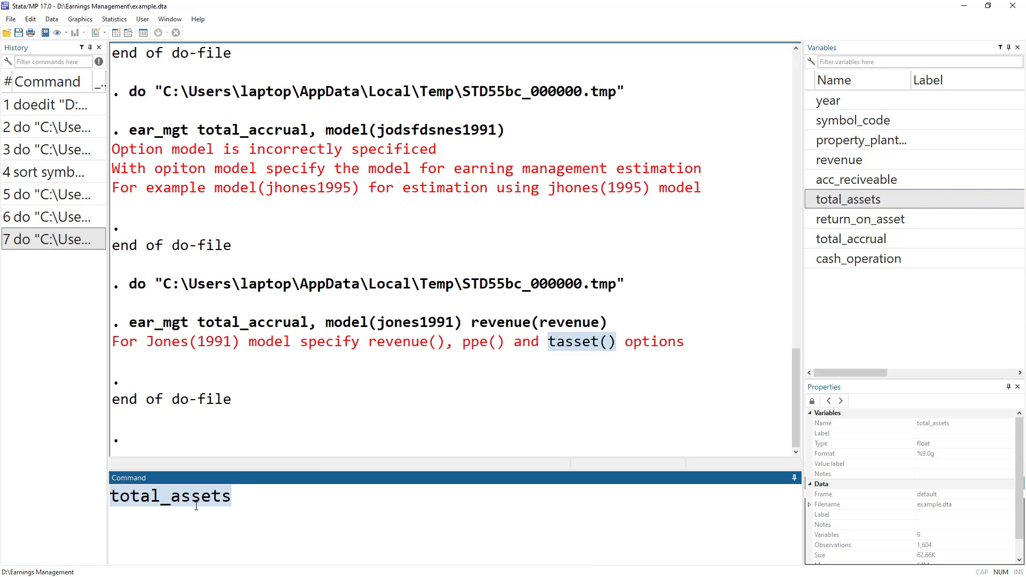
key("BackSpace")
key("alt+Tab")
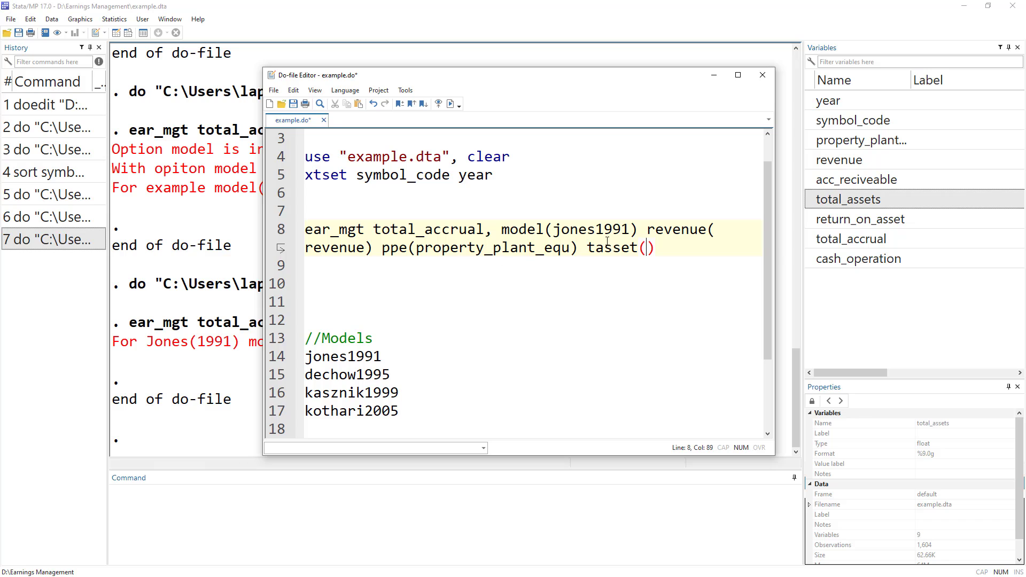
key("ctrl+v")
Step: Run the ear_mgt command on line 8 with the revenue, ppe and tasset options and bring up the results
left_click(271, 233)
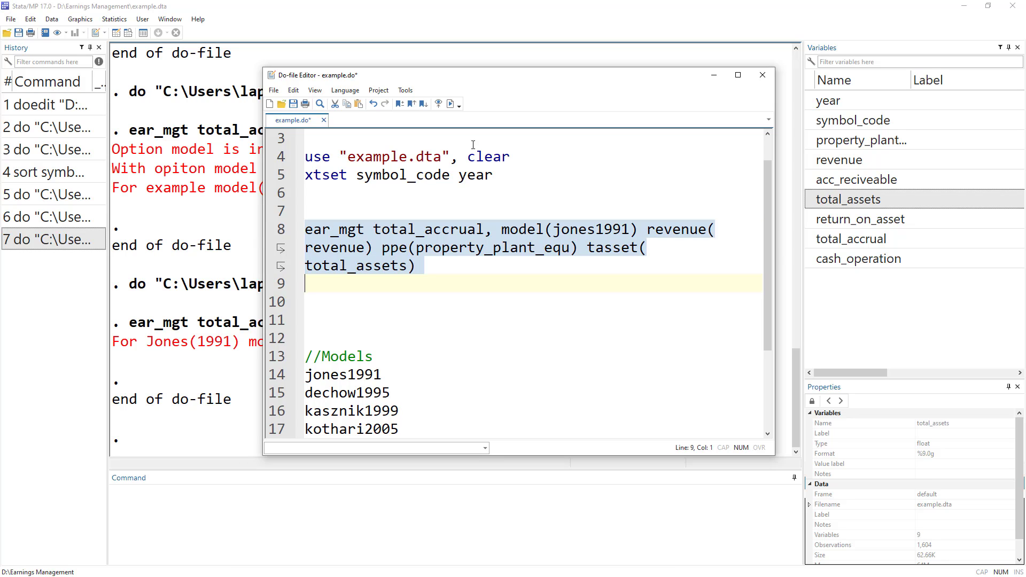
left_click(453, 106)
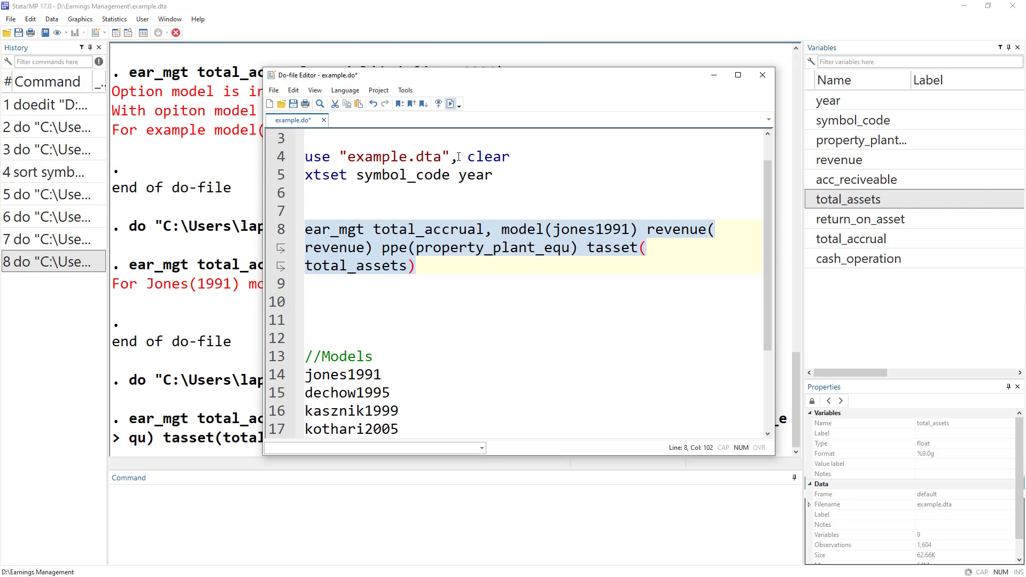
left_click(220, 335)
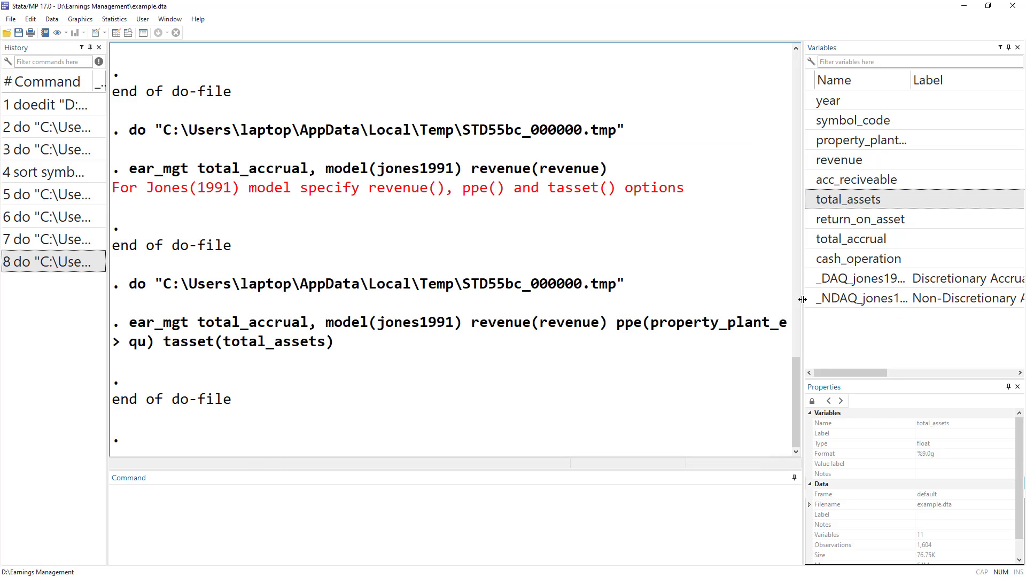
Step: Widen the variable list and its name column to read the new accrual variables' names and labels, then narrow the list again
left_click_drag(803, 299, 641, 297)
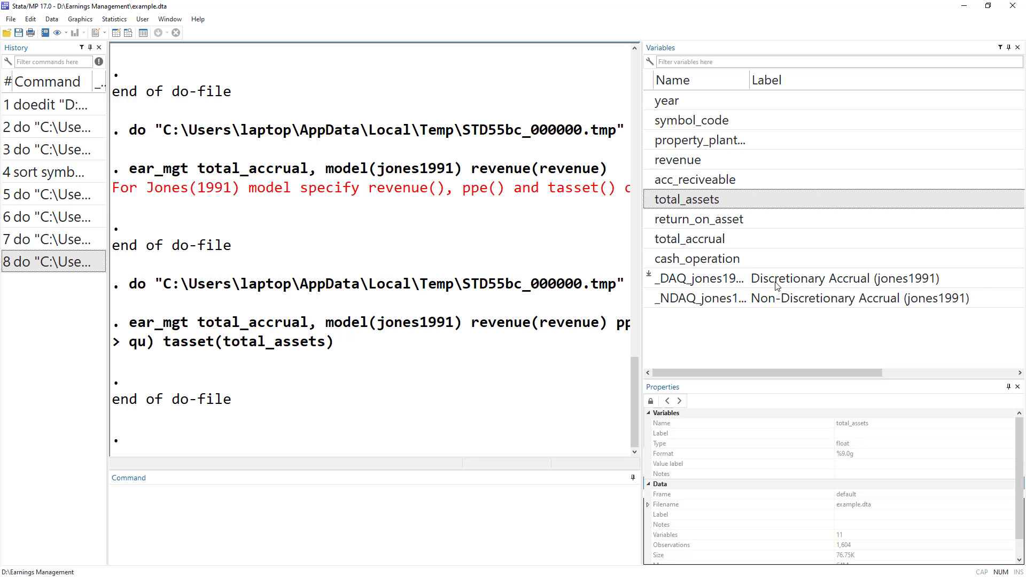
left_click_drag(751, 85, 790, 88)
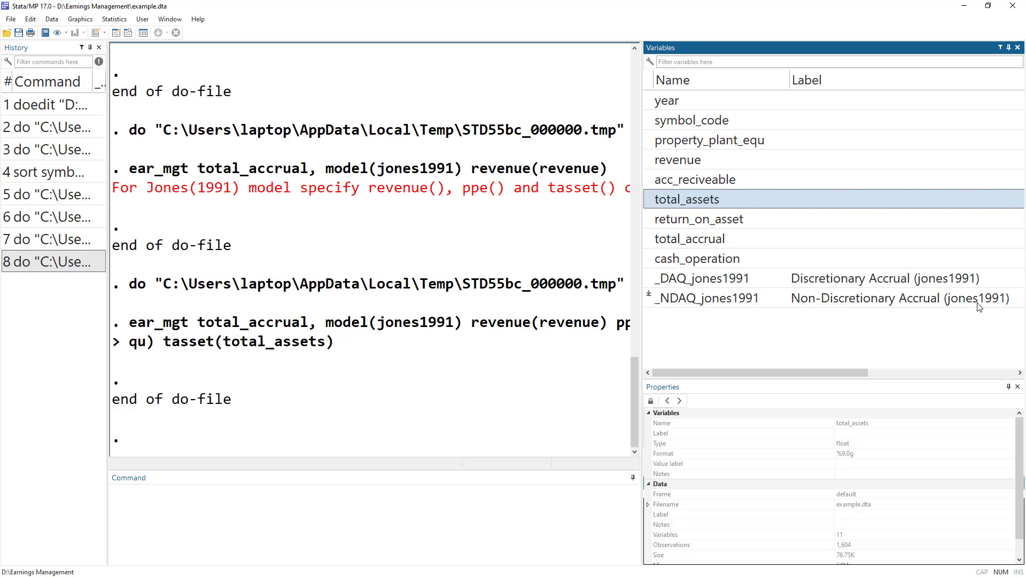
left_click_drag(644, 343, 832, 339)
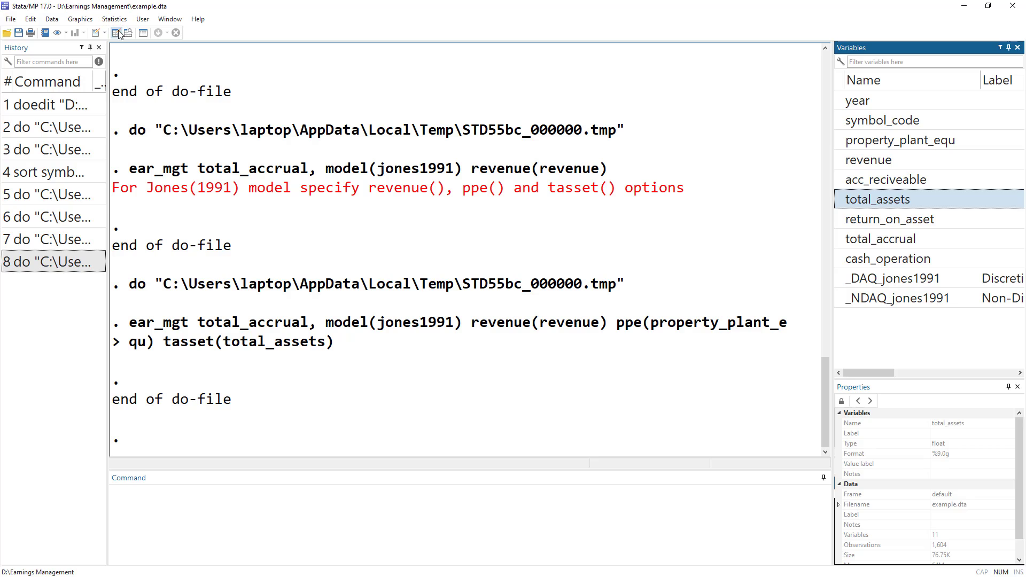
Step: Sort the dataset by year with the command sort year
left_click(230, 516)
type("sott")
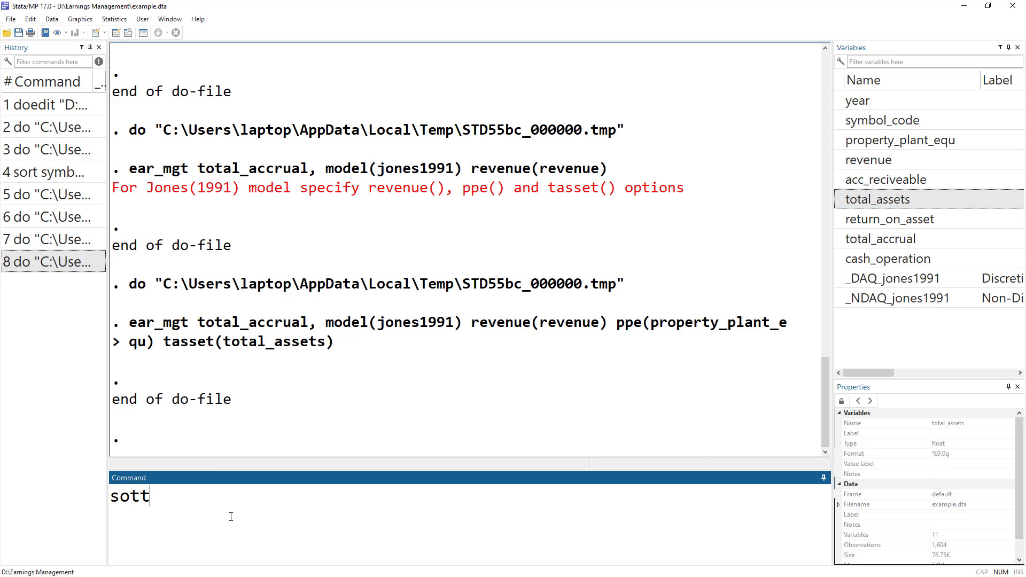
key("BackSpace")
key("BackSpace")
key("BackSpace")
type("ort year")
key("Return")
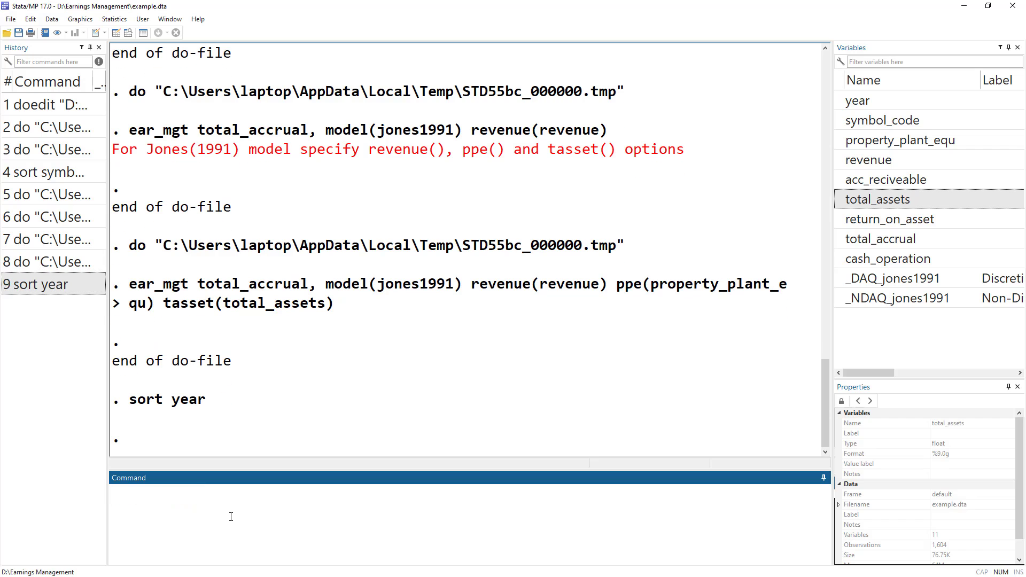
Step: Open the Data Editor and examine the year, _DAQ_jones1991 and _NDAQ_jones1991 columns down to the last observations
left_click(115, 33)
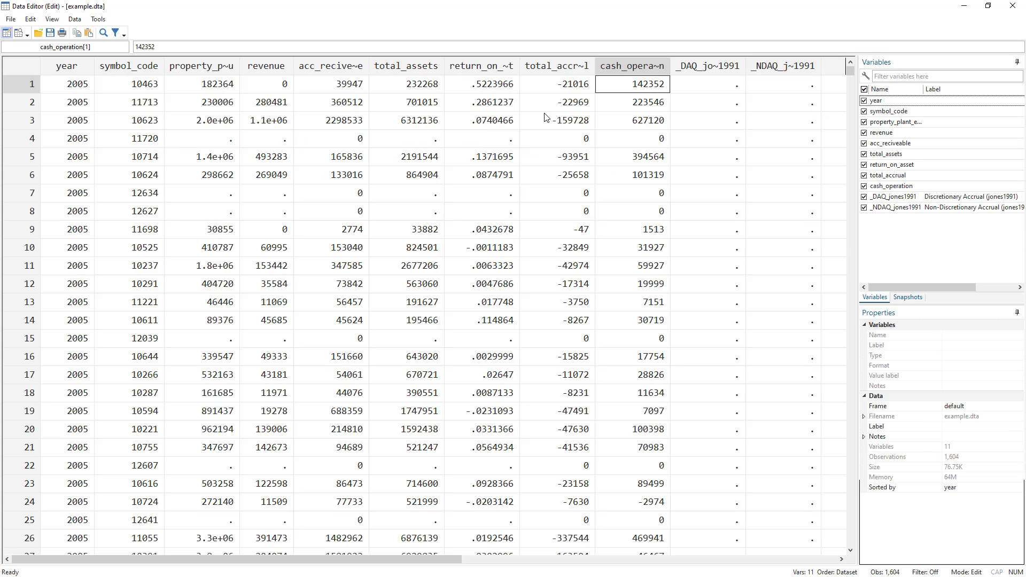
left_click_drag(82, 85, 73, 293)
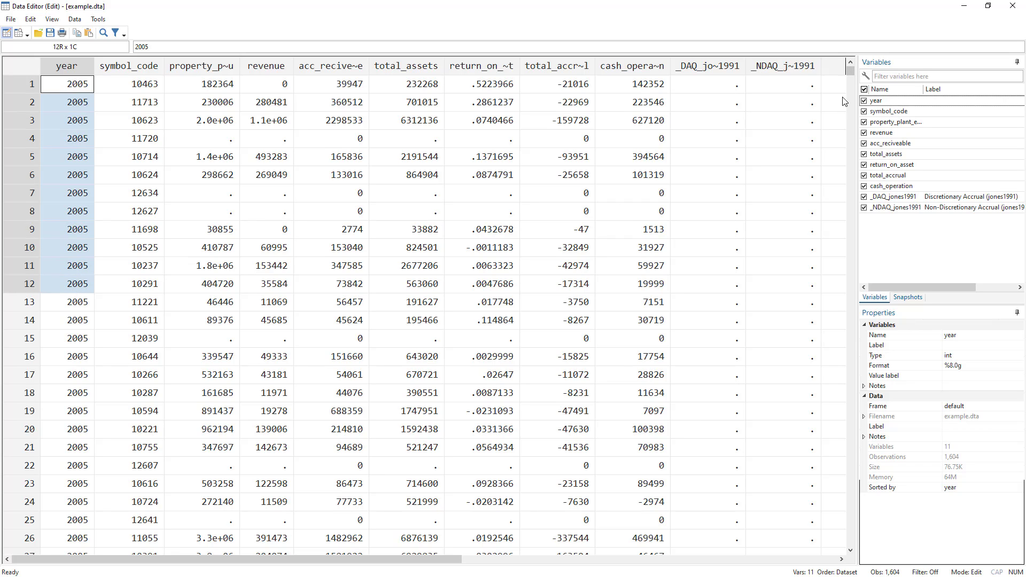
left_click_drag(738, 104, 780, 308)
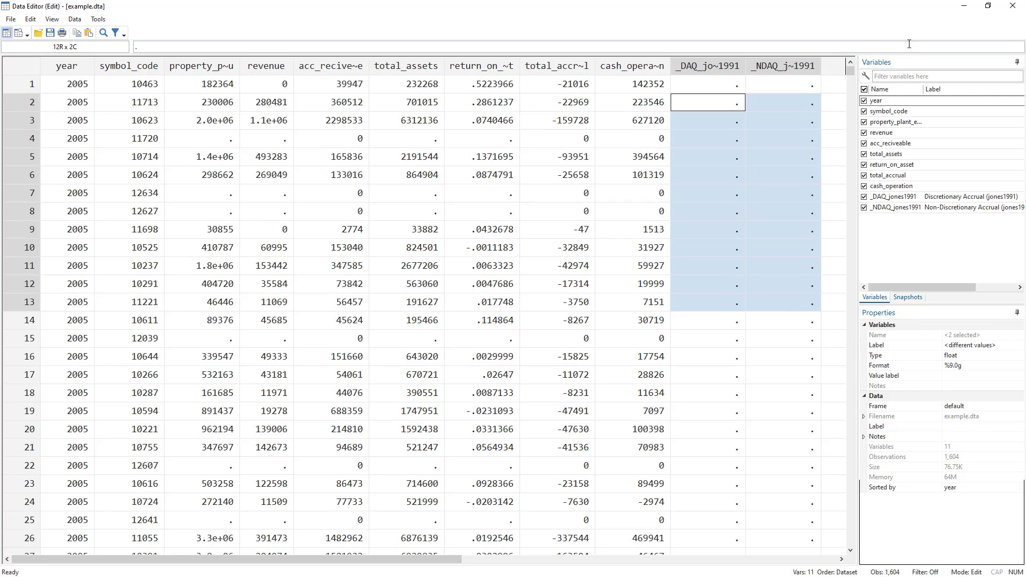
left_click(713, 66)
left_click(769, 65)
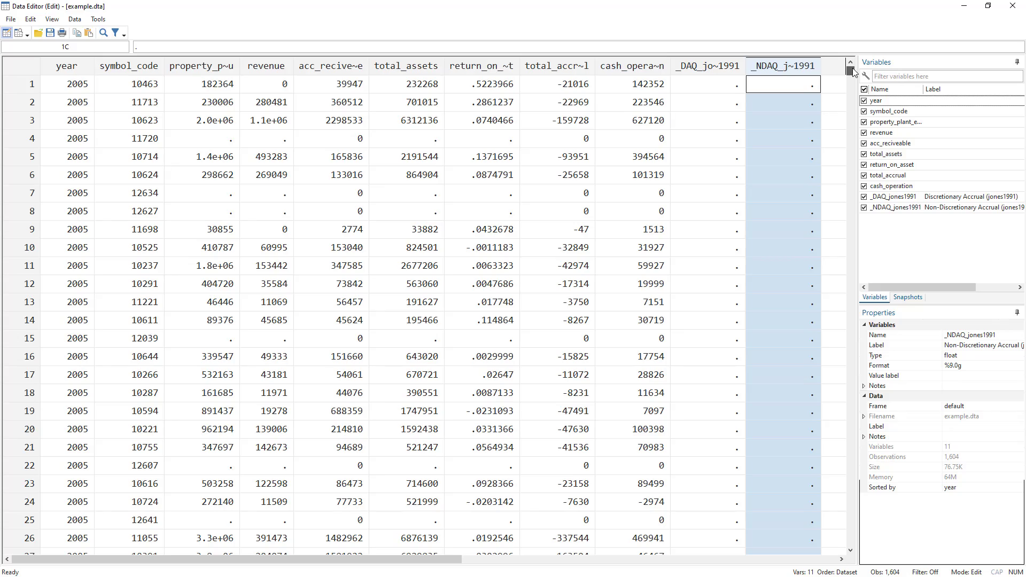
left_click_drag(852, 68, 841, 537)
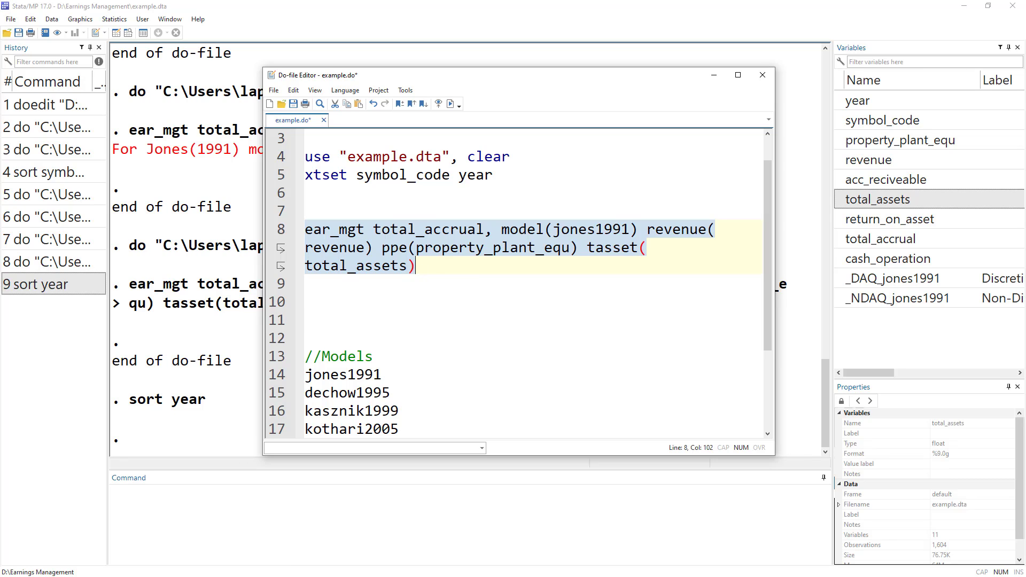
Step: Check the model equations on slide 3 in PowerPoint, and prefix the ear_mgt command on line 8 of example.do with bys year:
key("alt+Tab")
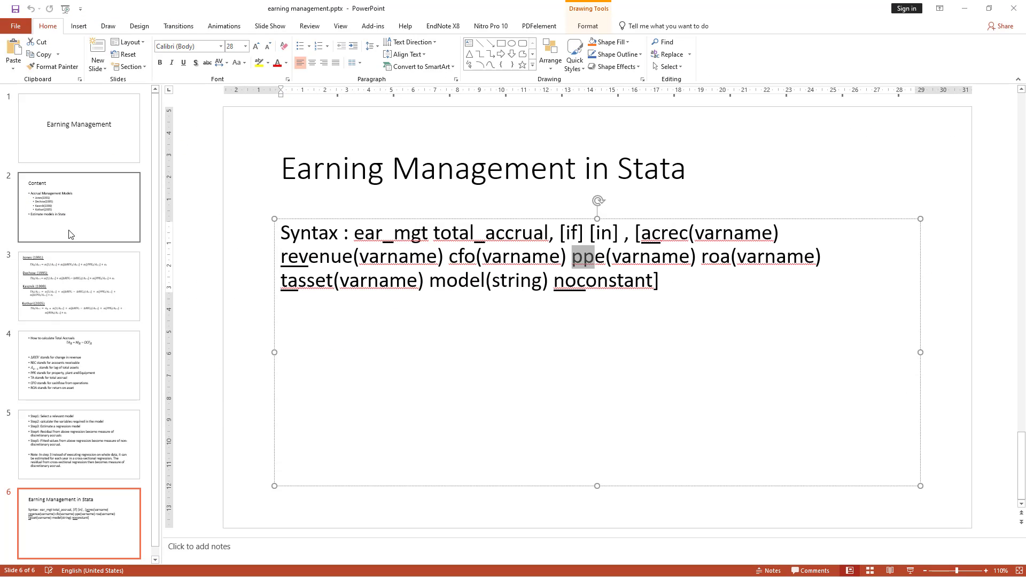
left_click(69, 270)
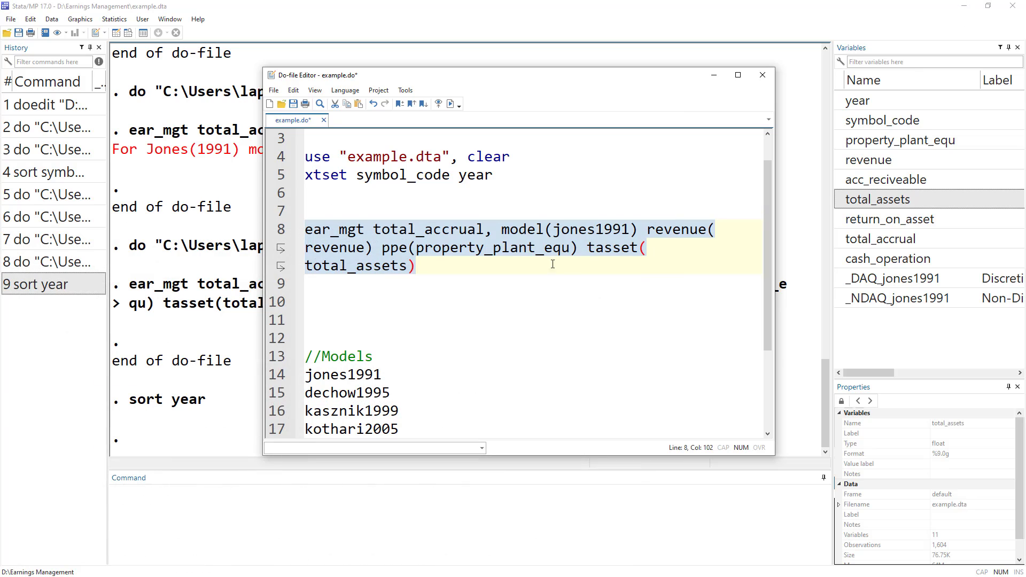
left_click(308, 230)
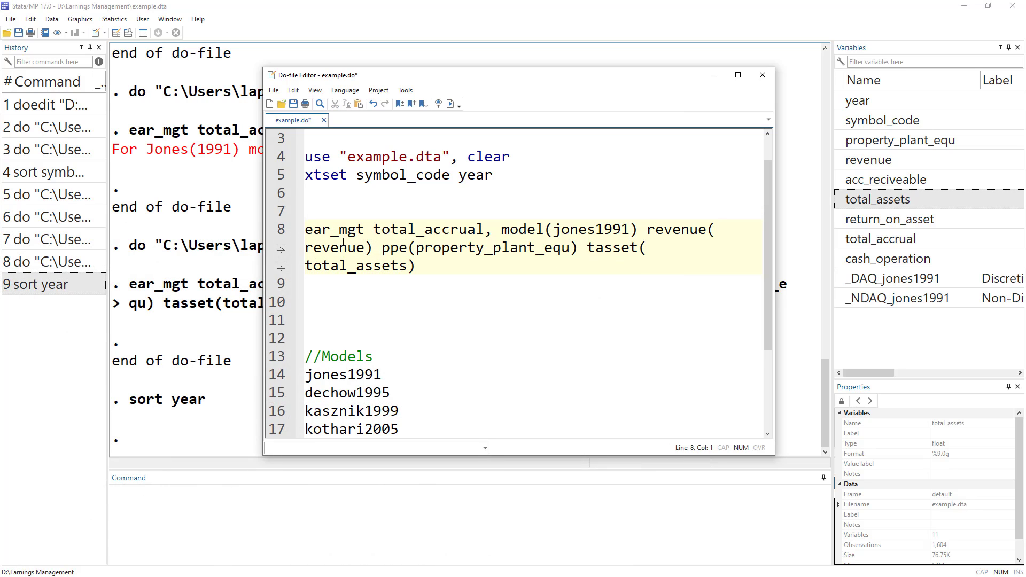
type("bys year")
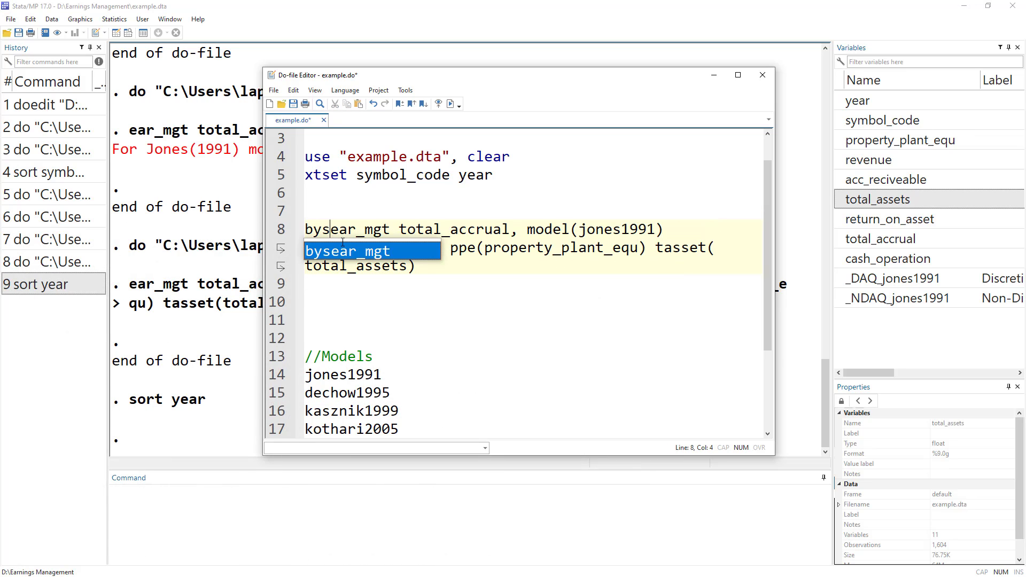
type(":")
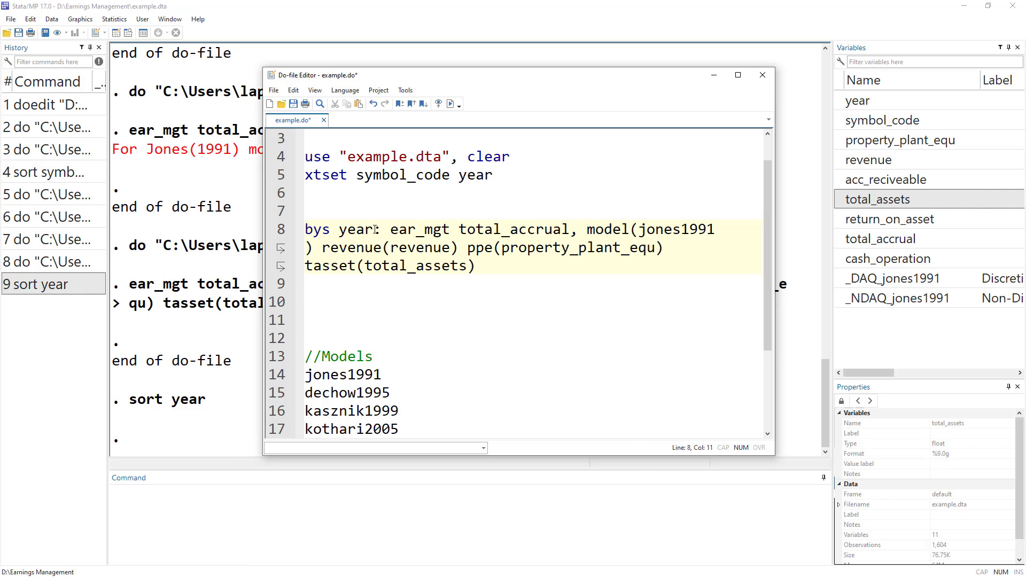
Step: Review the year values in the last rows of the dataset in the Data Editor and return to example.do
key("alt+Tab")
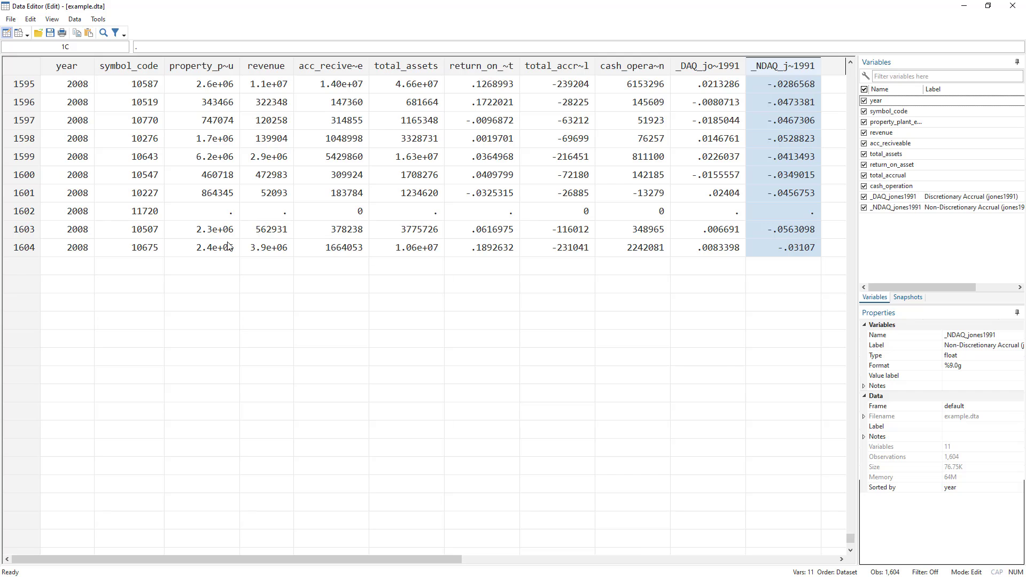
scroll(209, 230, "up", 5)
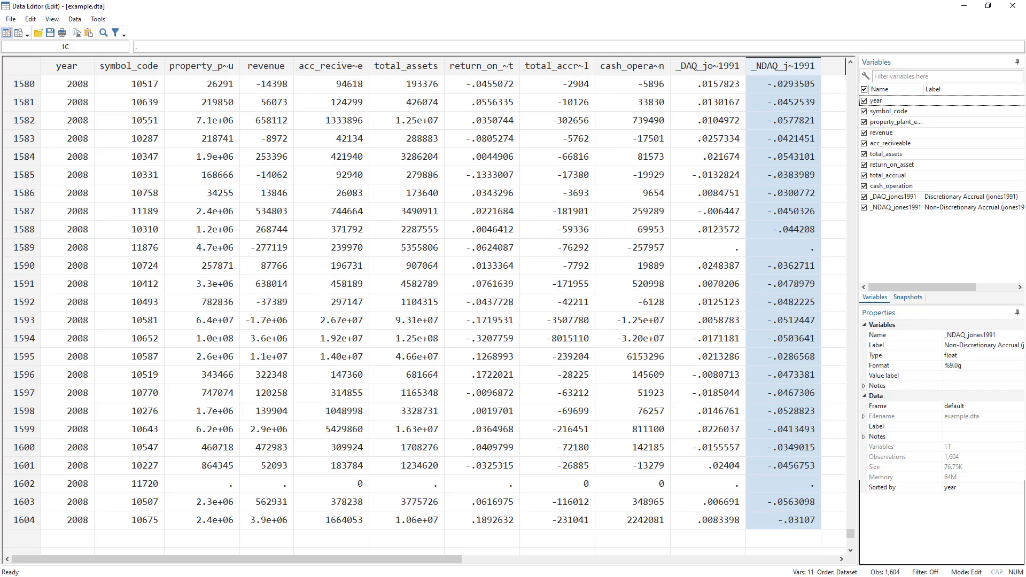
key("alt+Tab")
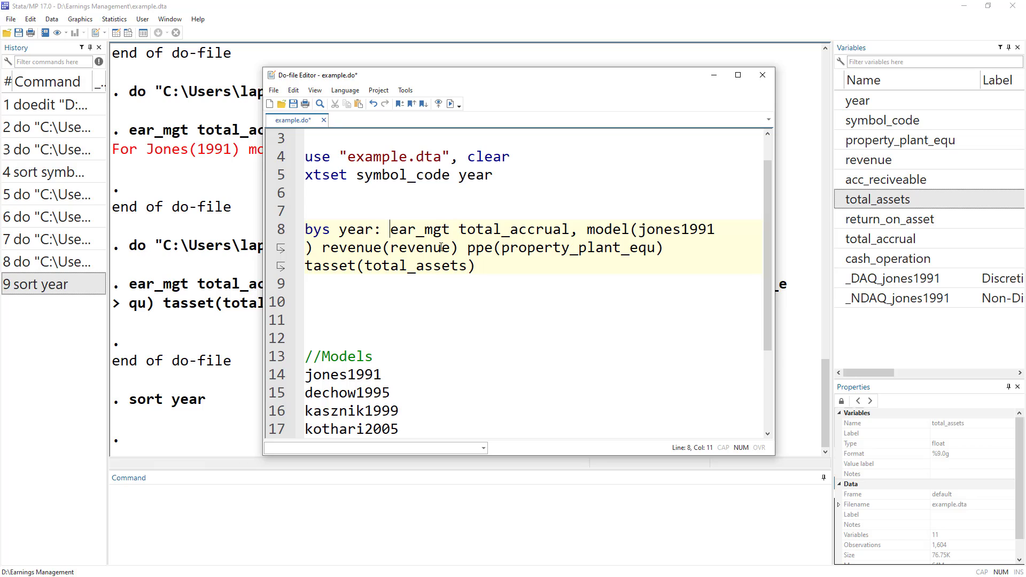
Step: Try inserting sector before year in the bys prefix on line 8, and remove it again
left_click(333, 231)
type("sector")
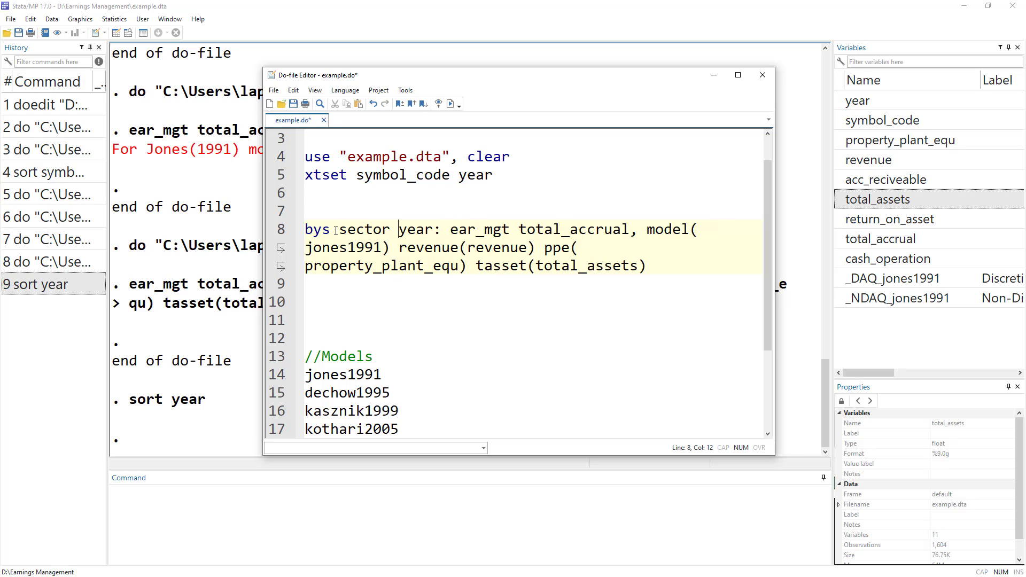
double_click(385, 229)
key("Delete")
key("Delete")
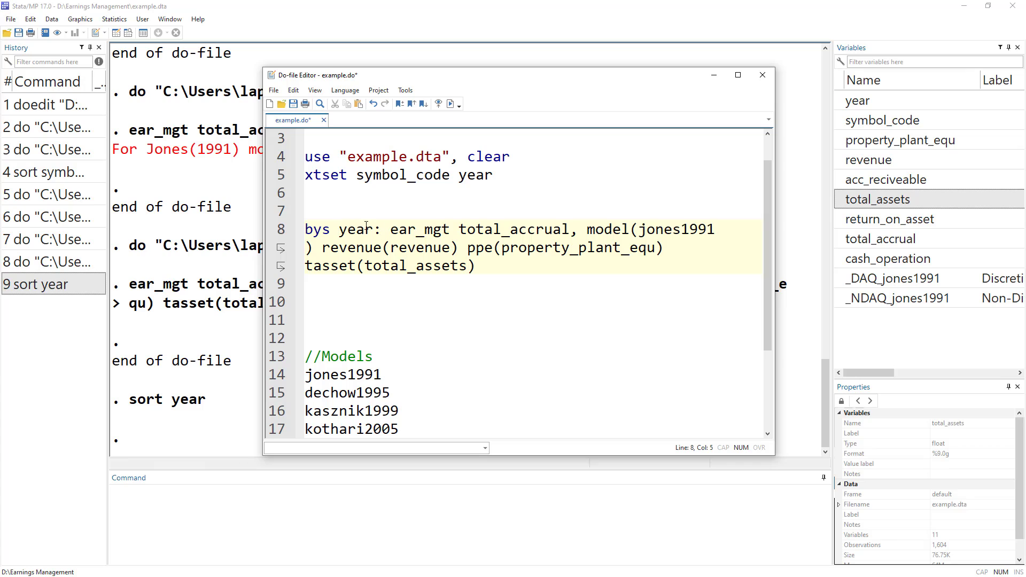
Step: Highlight the bys year prefix, its two words and the ear_mgt command with its options on line 8
left_click_drag(307, 229, 373, 229)
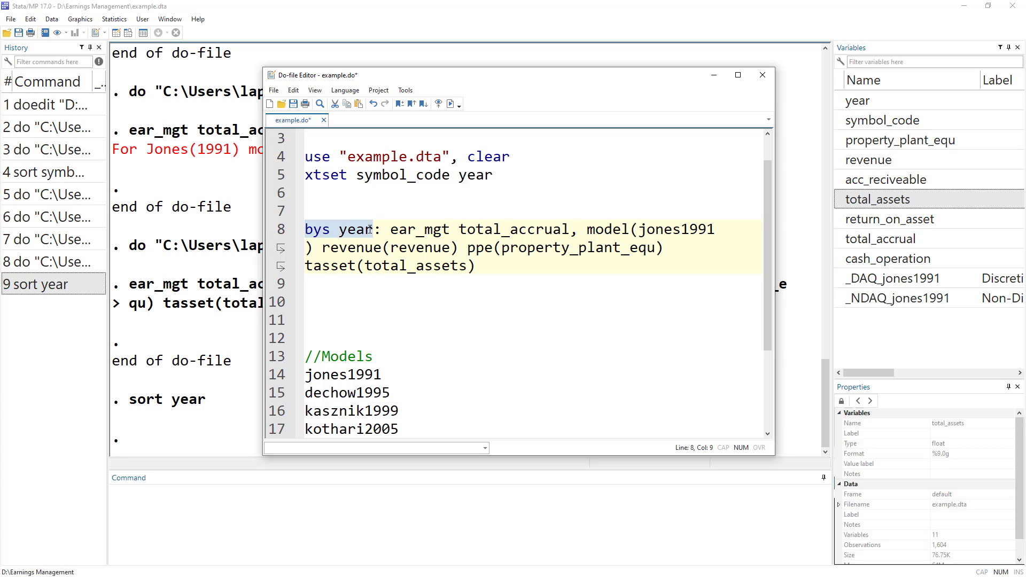
double_click(316, 230)
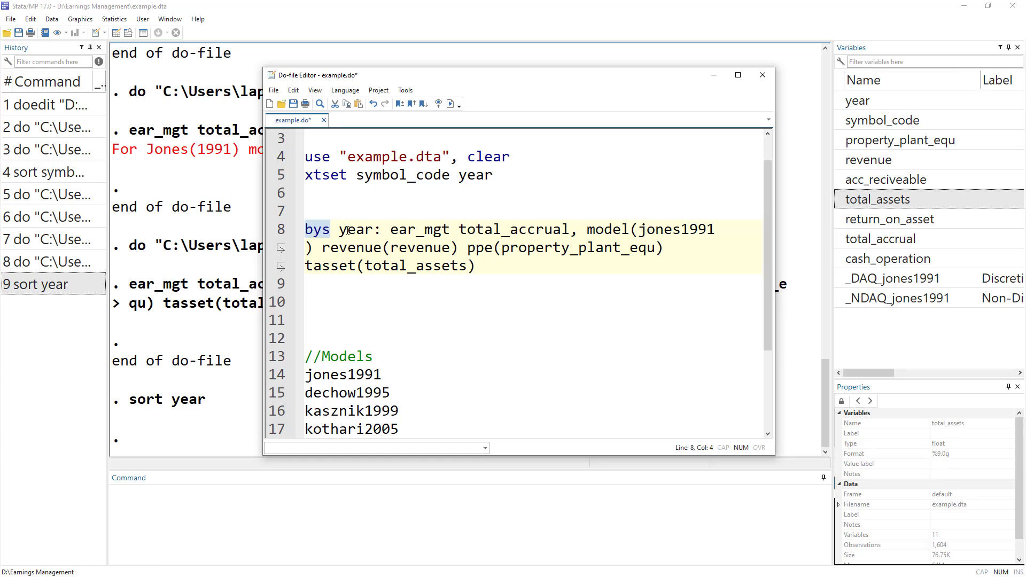
double_click(351, 231)
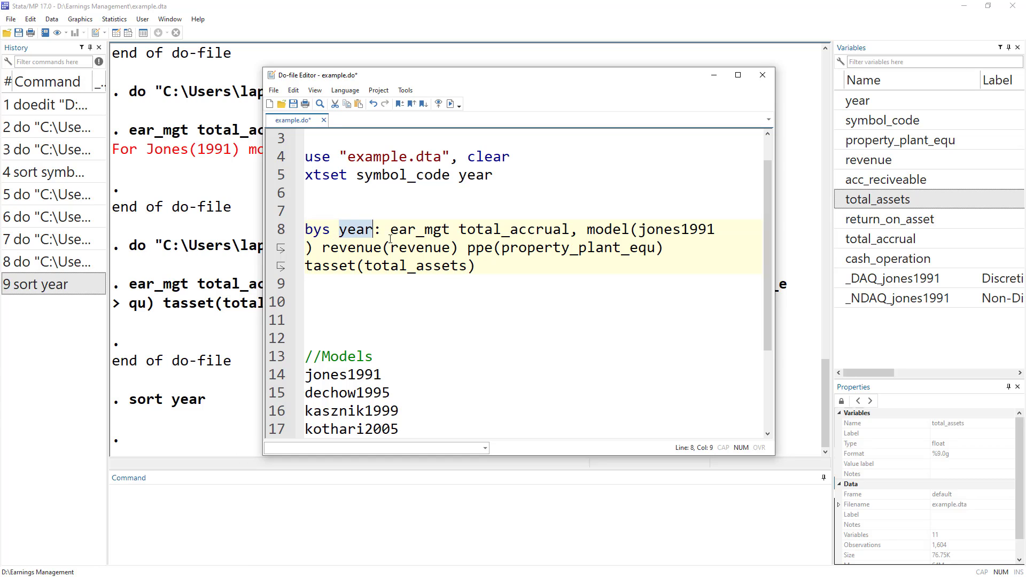
left_click_drag(381, 231, 481, 268)
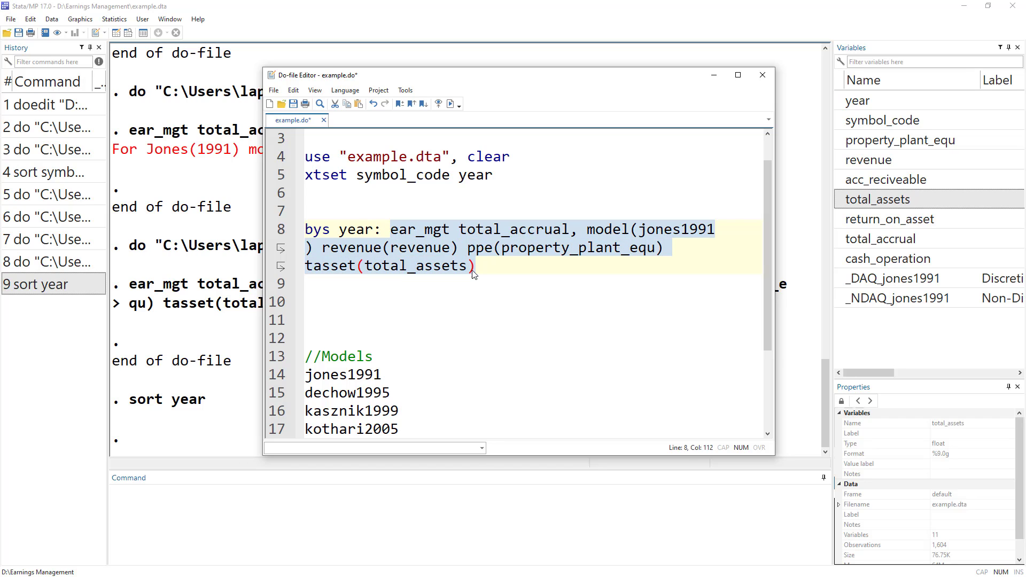
Step: Insert the variable names _DAQ_jones1991 and _NDAQ_jones1991 into the command line, leaving the insertion point before them
left_click(373, 231)
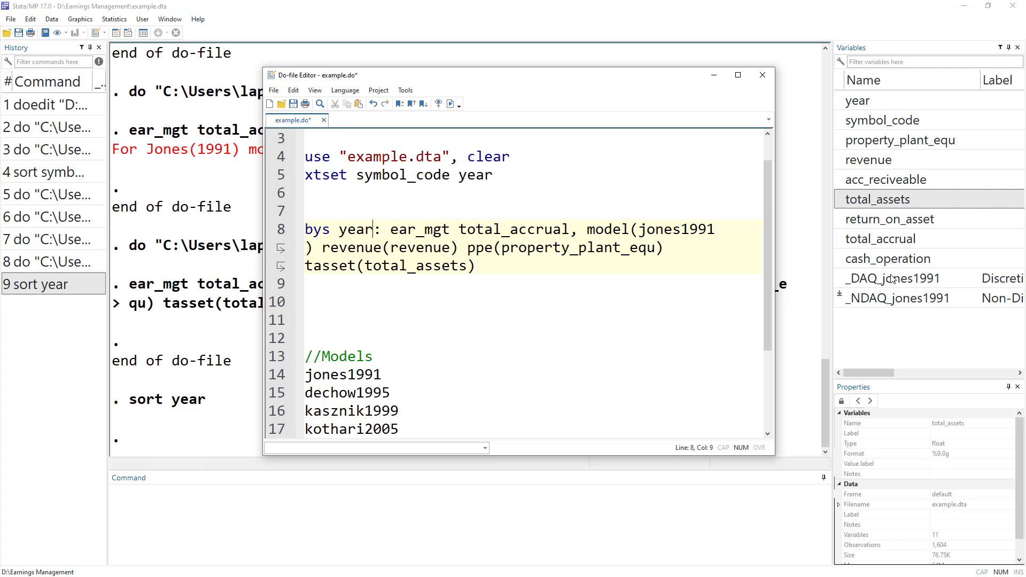
double_click(843, 280)
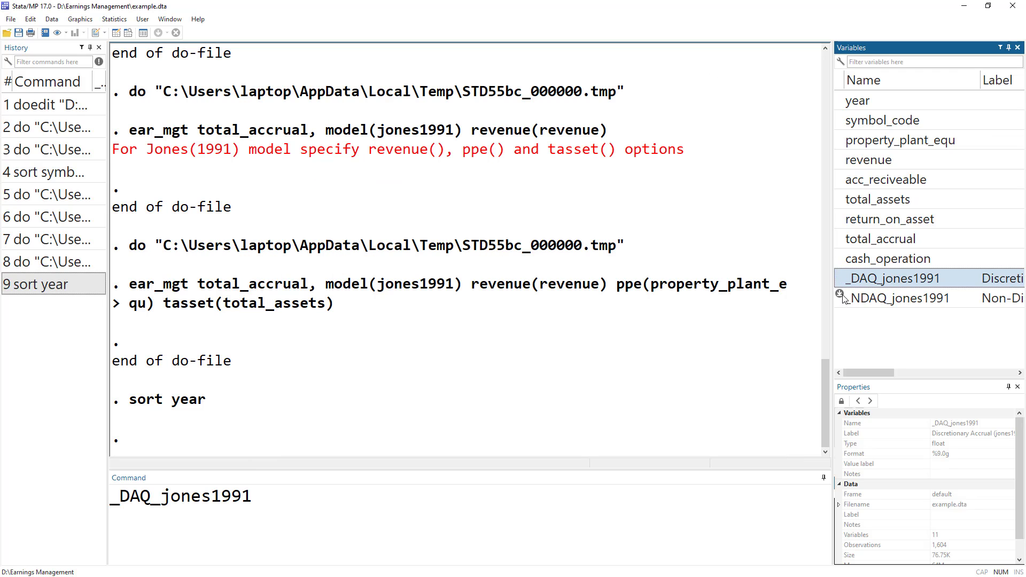
double_click(844, 298)
left_click(114, 501)
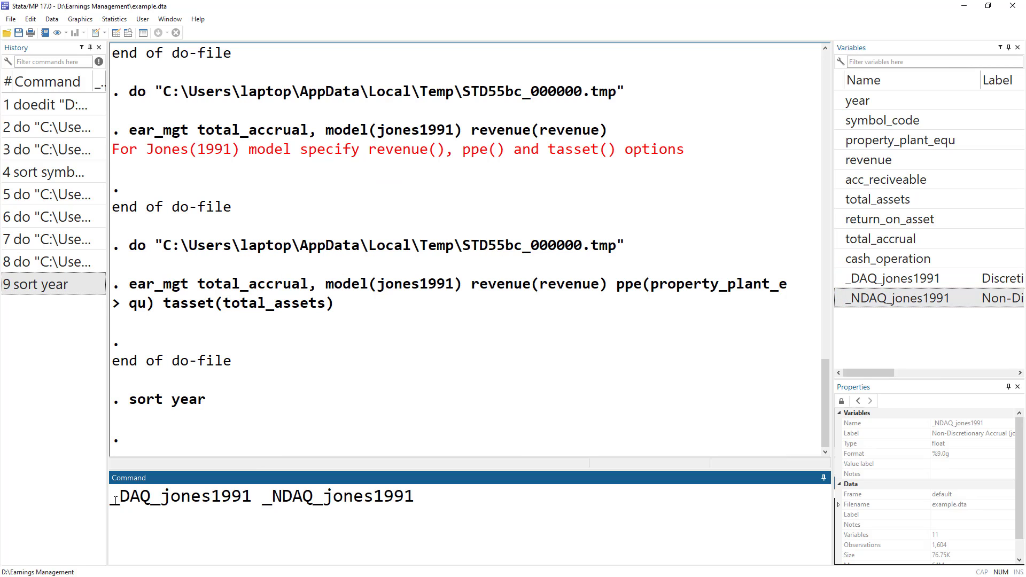
Step: Try to run the bys year: ear_mgt command on line 8 of example.do, and highlight _DAQ_jones1991 in the results output
key("alt+Tab")
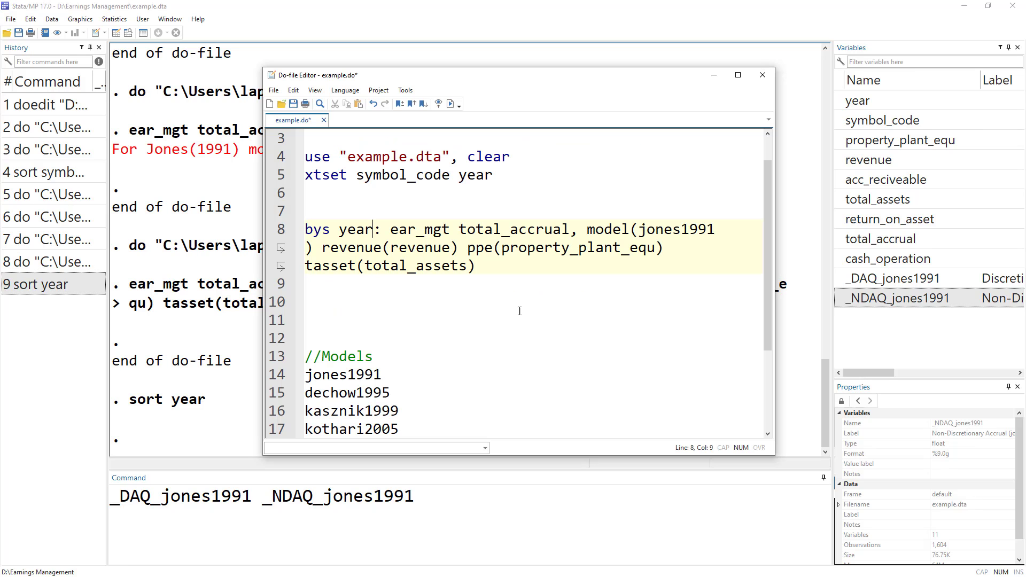
left_click(274, 229)
left_click(450, 104)
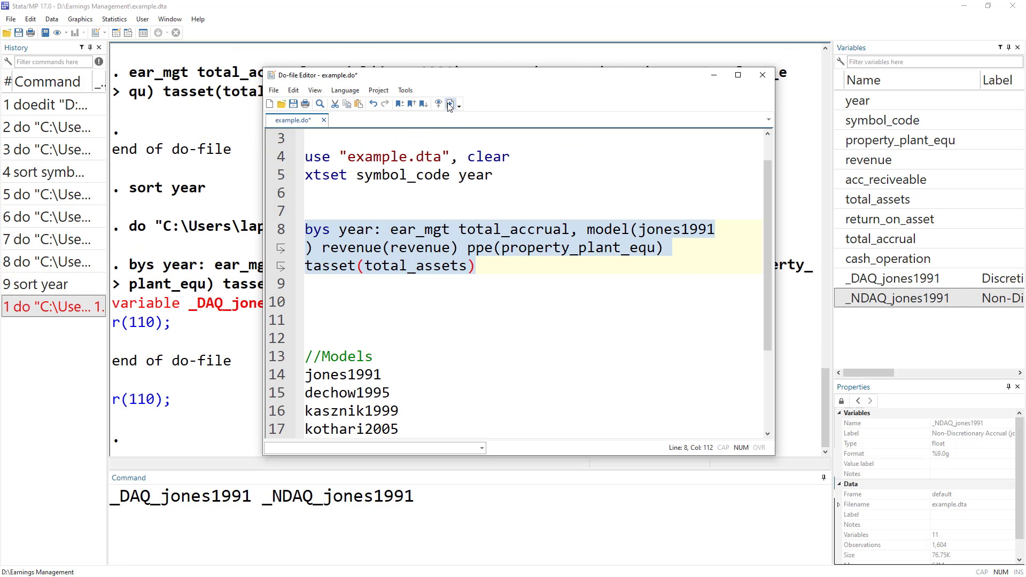
left_click(229, 320)
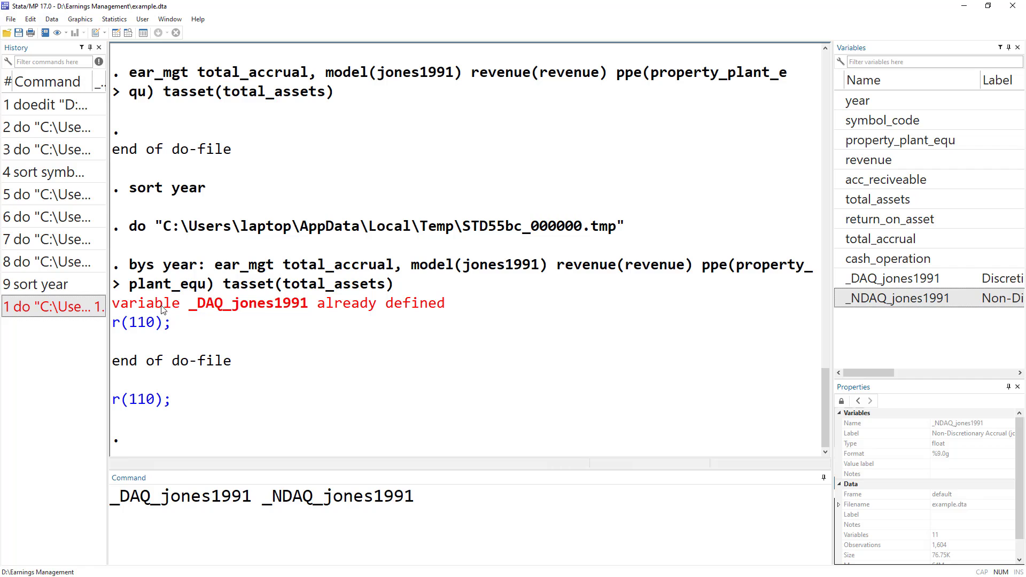
left_click_drag(190, 309, 232, 310)
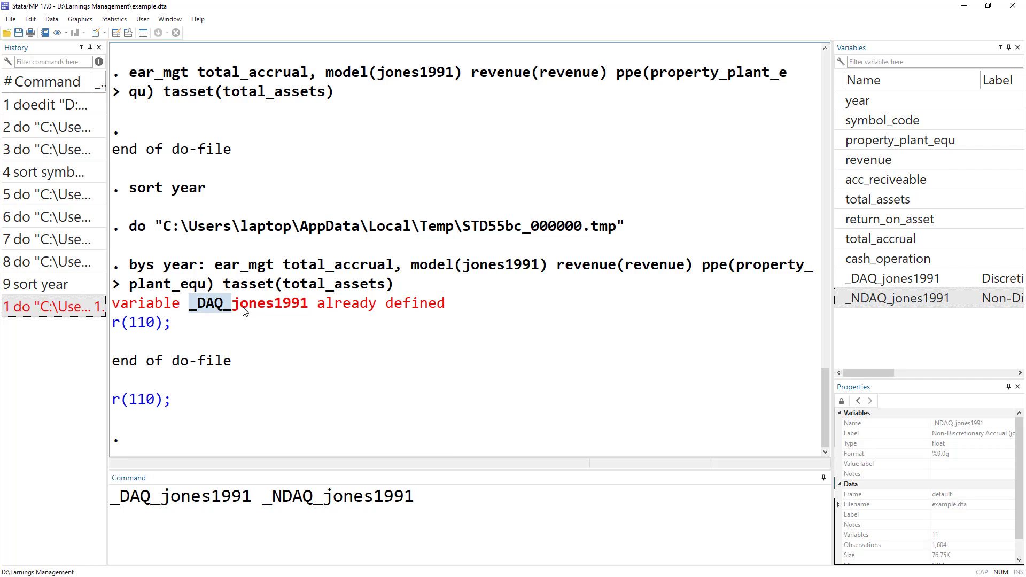
left_click(198, 311)
left_click_drag(191, 310, 307, 310)
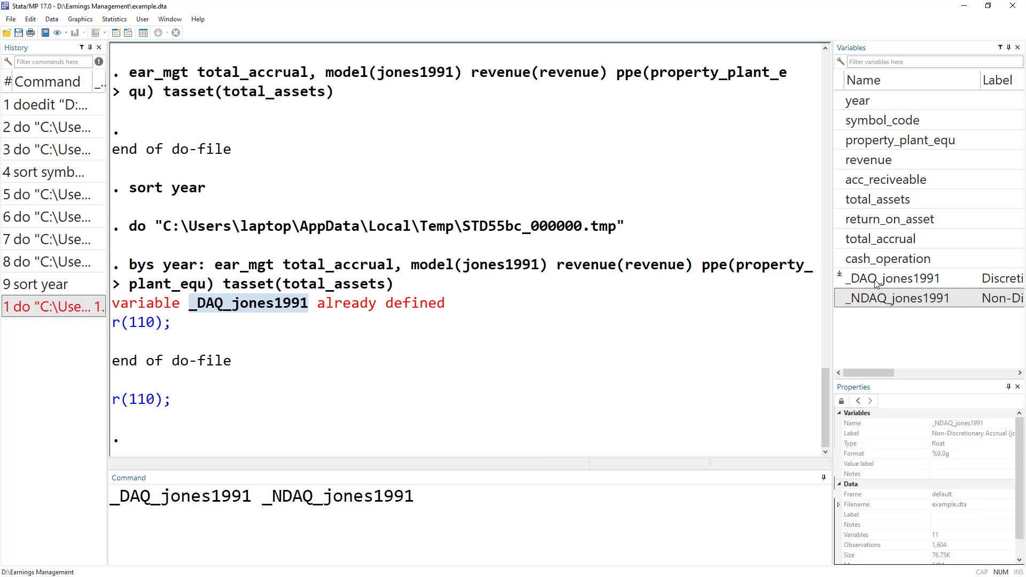
Step: Drop _DAQ_jones1991 and _NDAQ_jones1991 from the dataset, and rerun the by-year Jones 1991 command on line 8 of example.do
left_click(111, 494)
type("drop")
key("Return")
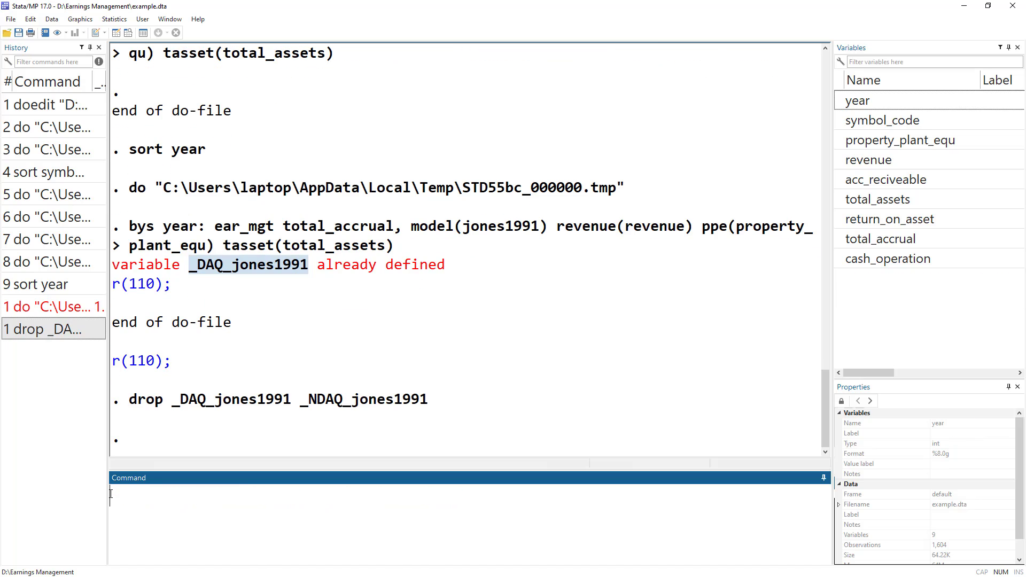
key("alt+Tab")
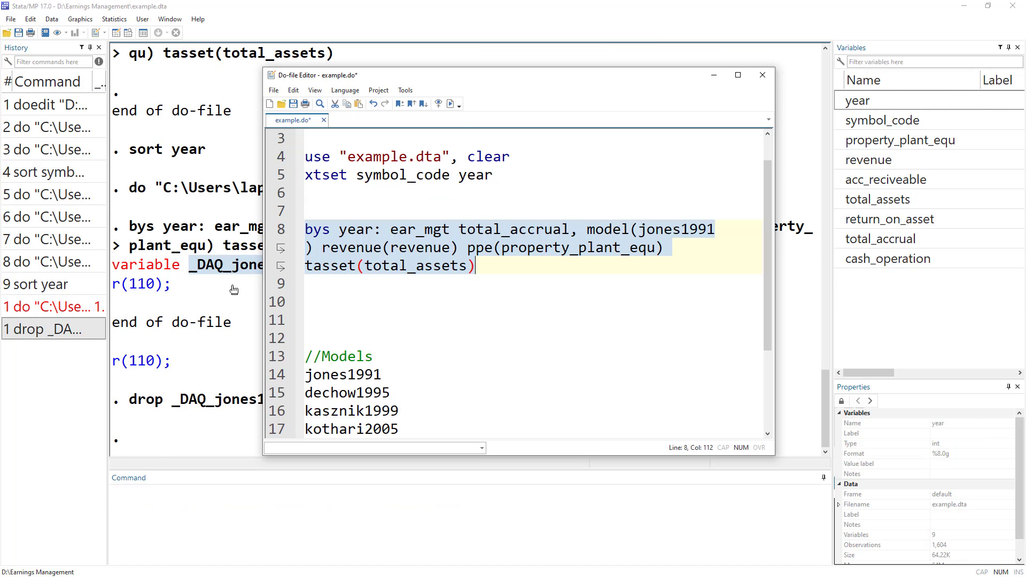
left_click(450, 104)
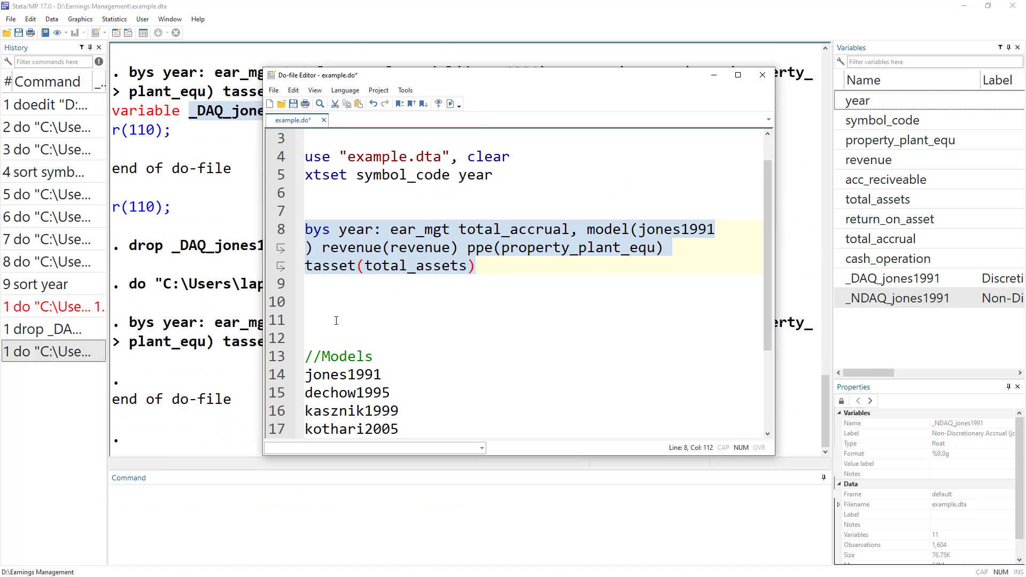
Step: Review the discretionary and non-discretionary accrual columns across the 2005 to 2008 rows in the Data Editor
left_click(200, 265)
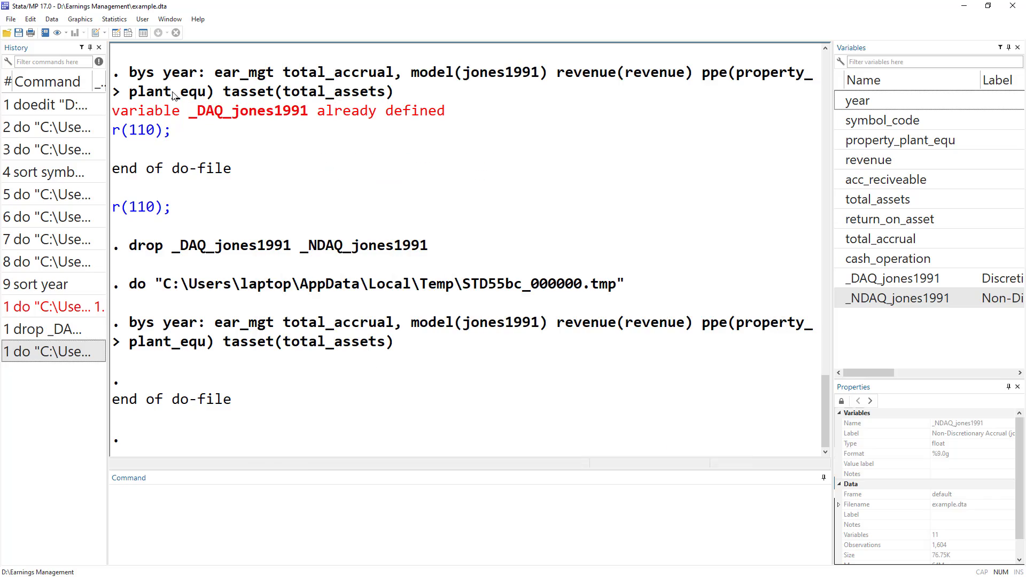
left_click(115, 34)
scroll(856, 163, "down", 1)
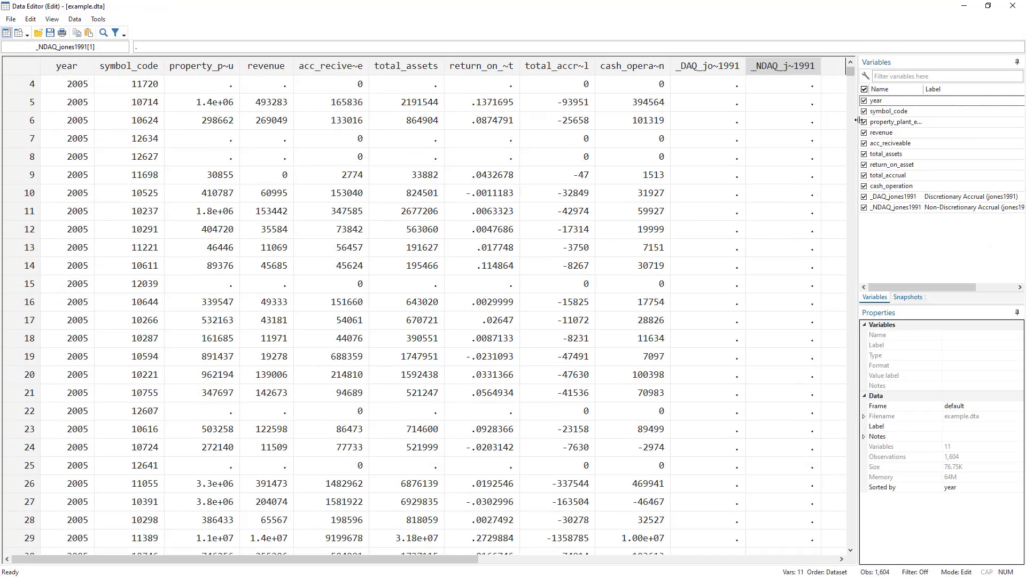
left_click_drag(855, 69, 841, 187)
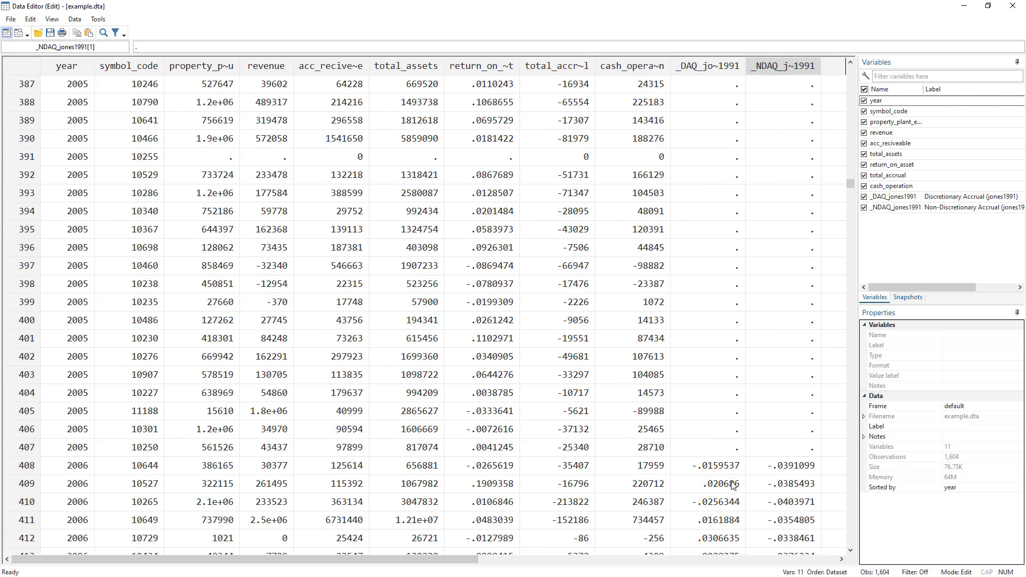
left_click_drag(852, 182, 850, 532)
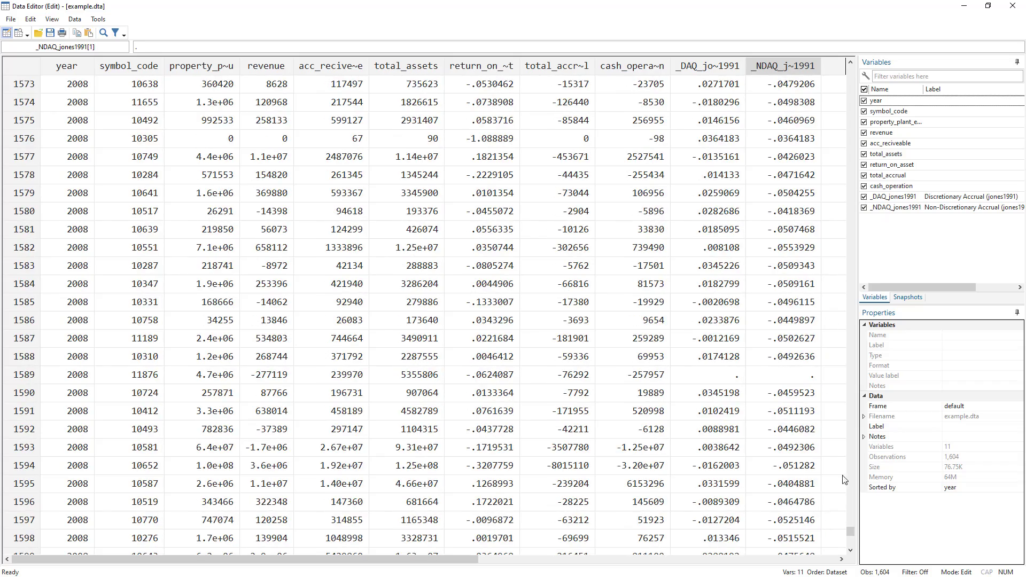
left_click(965, 10)
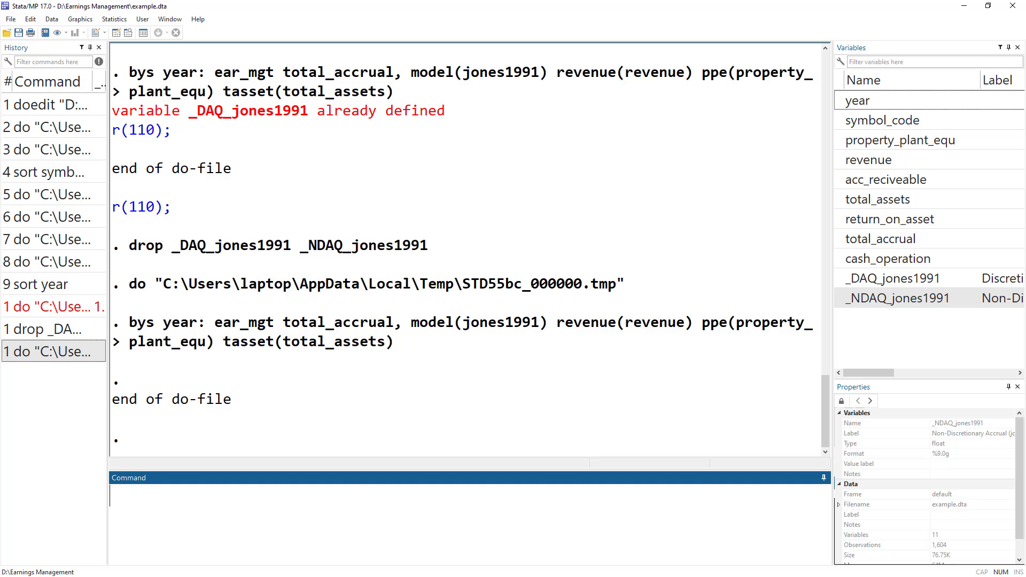
Step: Replace the model name in the ear_mgt command on line 8 of example.do with dechow1995
key("alt+Tab")
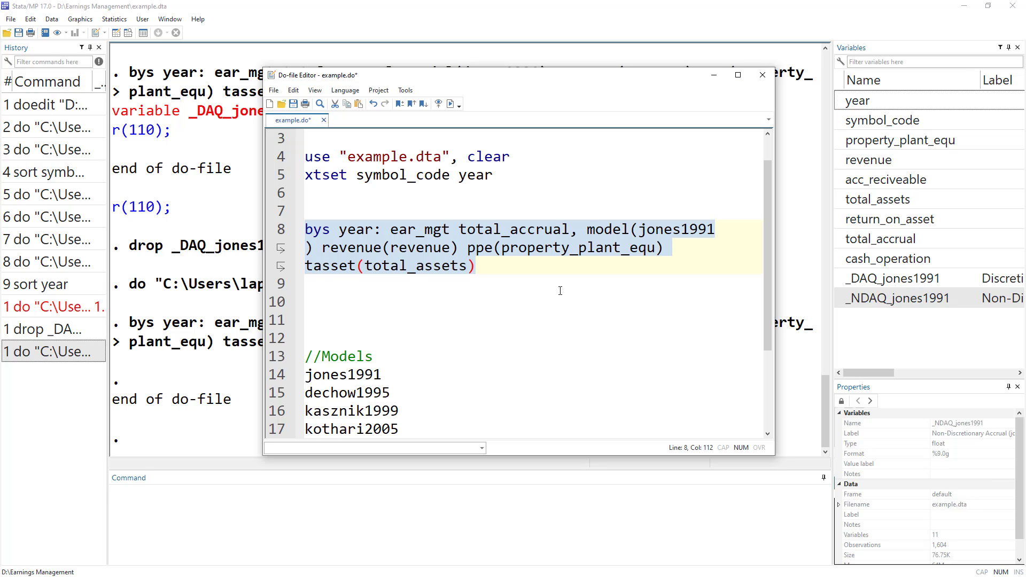
double_click(341, 393)
key("ctrl+c")
left_click(676, 229)
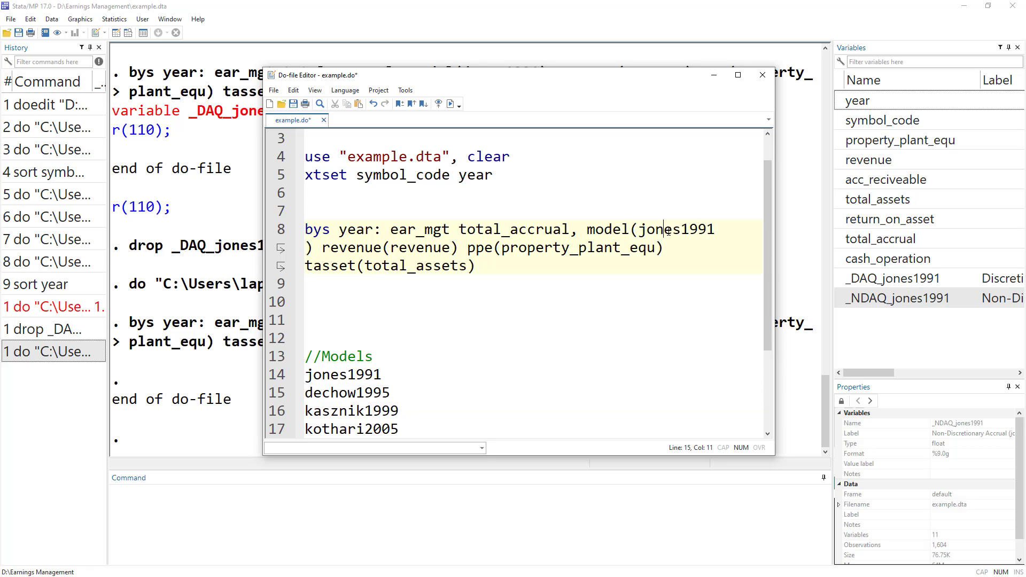
double_click(676, 229)
key("ctrl+v")
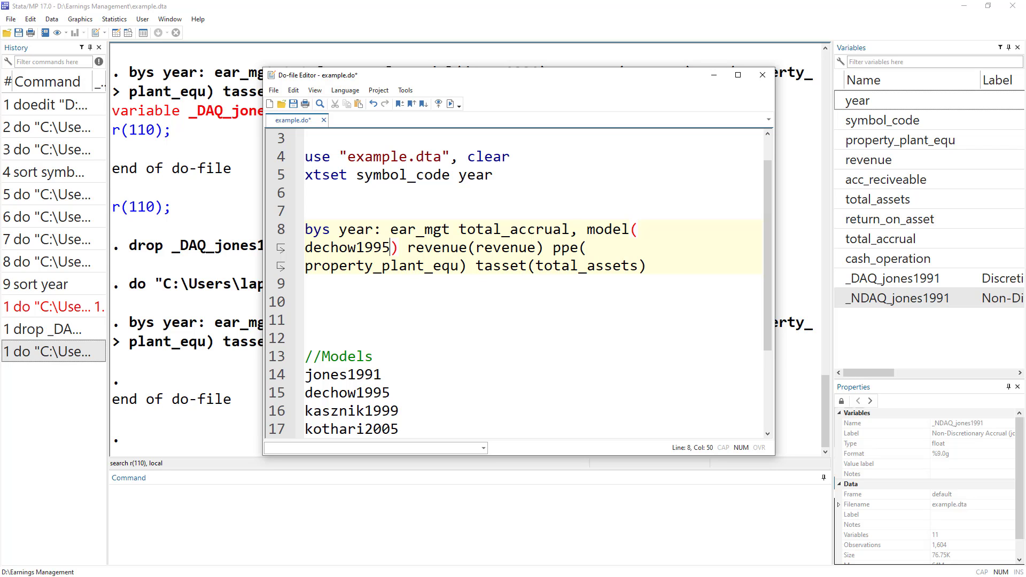
Step: Glance at the Dechow (1995) equation in PowerPoint, and try to run line 8 of example.do with the dechow1995 model
key("alt+Tab")
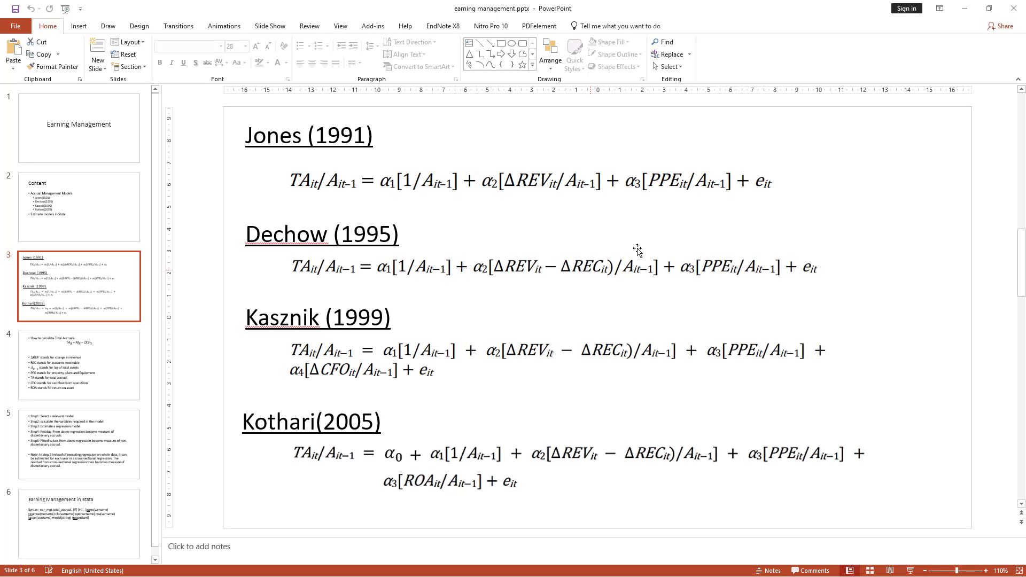
left_click(965, 8)
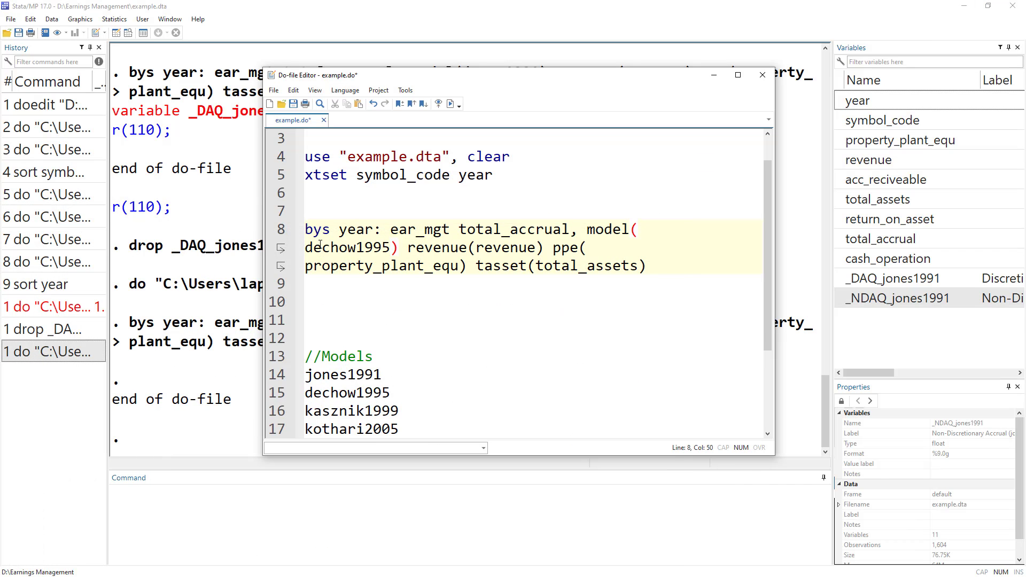
left_click(274, 233)
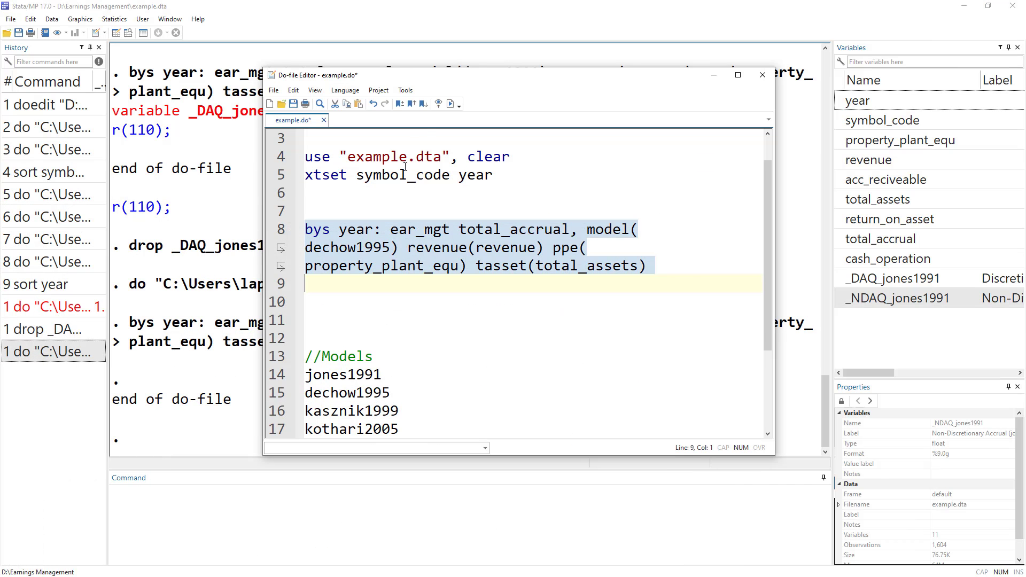
left_click(451, 105)
Step: Check in the results output which options the Dechow (1995) model requires, highlighting the option names and especially acrec()
left_click(201, 318)
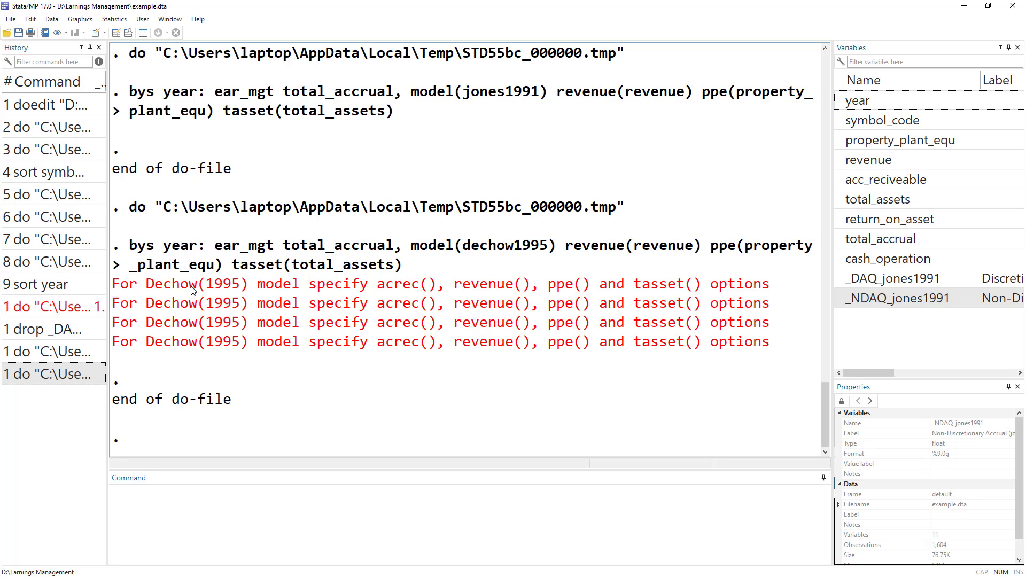
left_click_drag(141, 289, 248, 293)
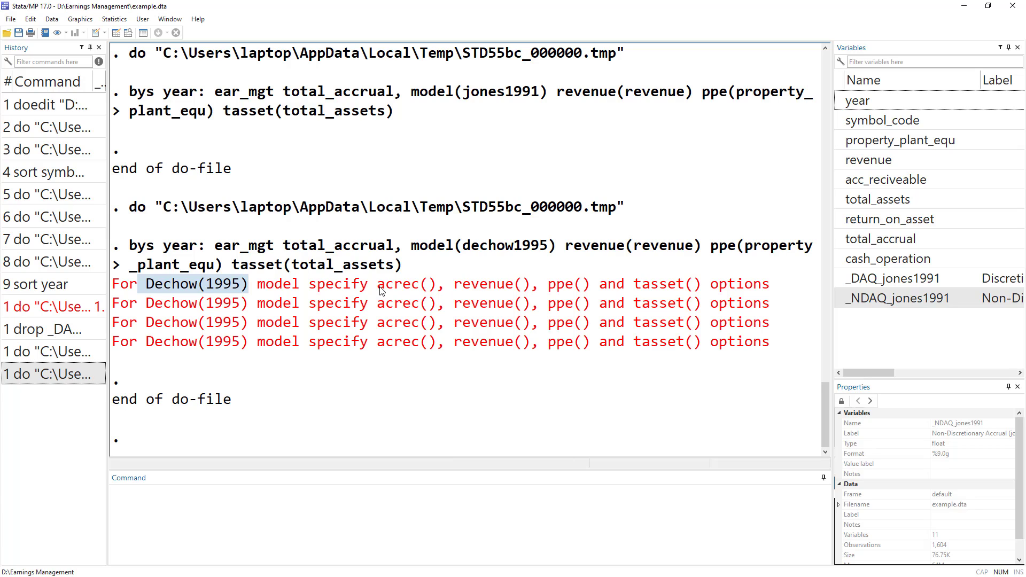
left_click_drag(377, 289, 574, 291)
left_click_drag(643, 291, 683, 291)
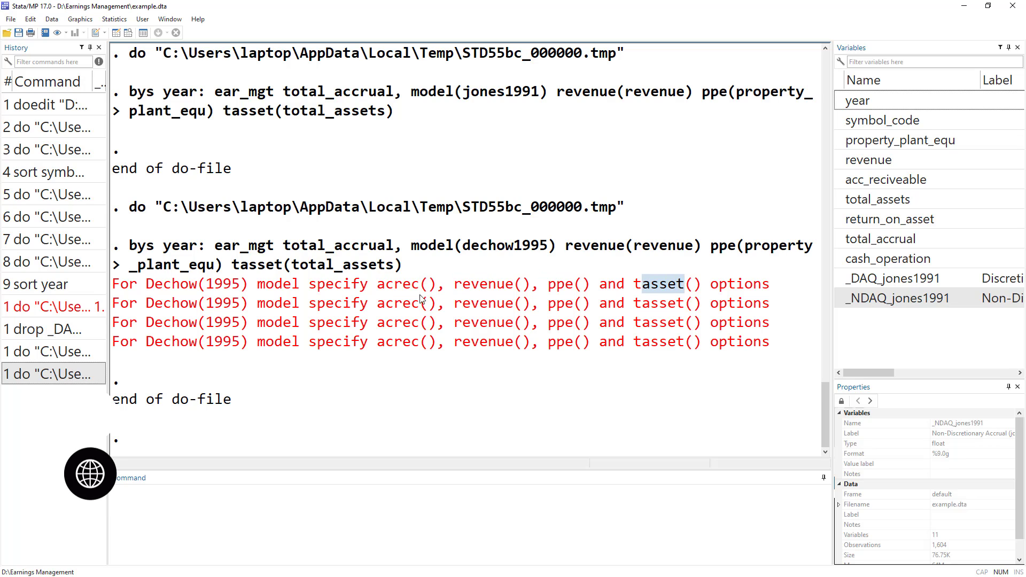
left_click_drag(378, 291, 428, 291)
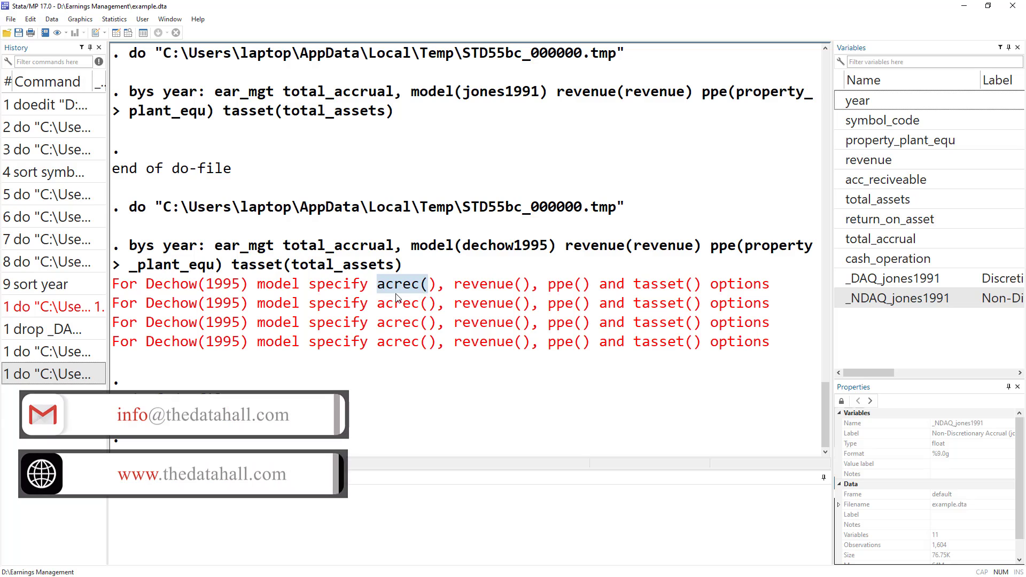
Step: Add the option acrec(acc_reciveable) to the end of the ear_mgt command on line 8 of example.do
key("alt+Tab")
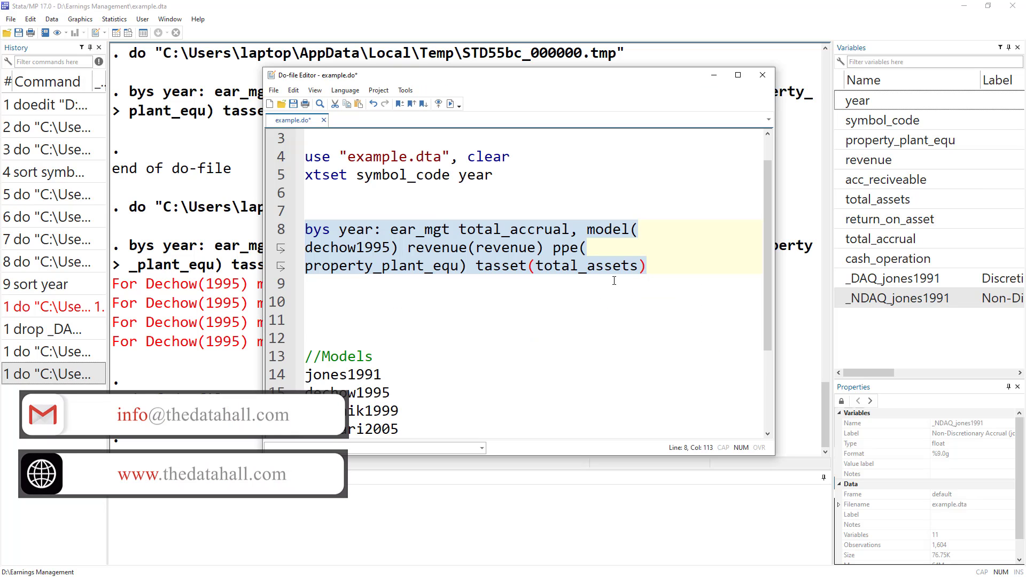
left_click(659, 266)
type("acr")
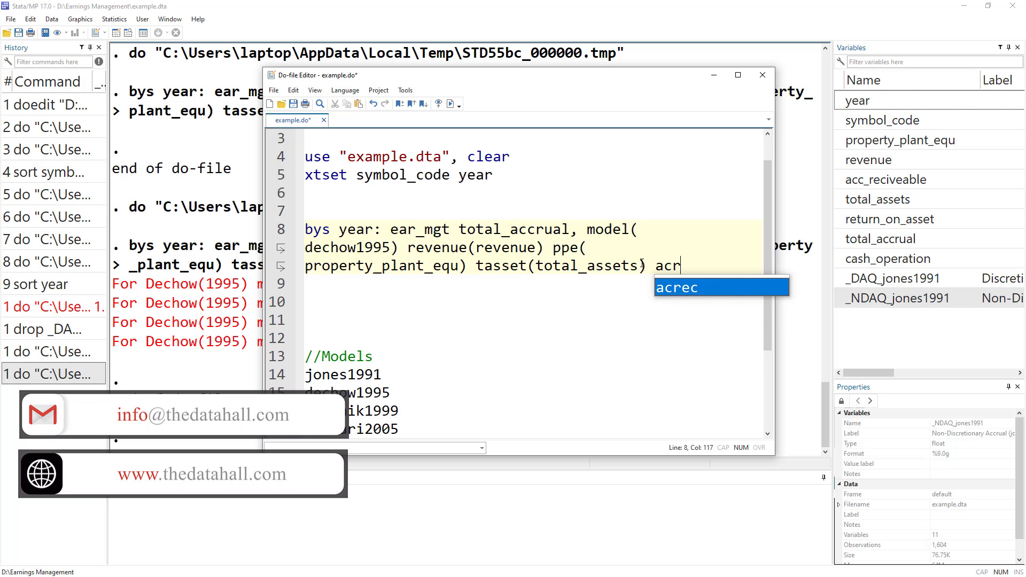
type("ec(")
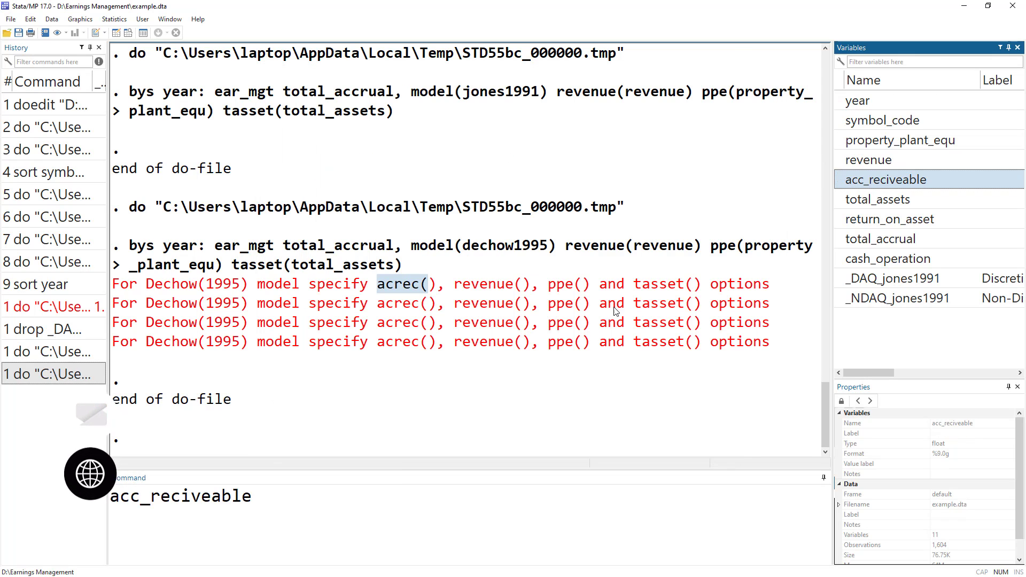
double_click(236, 497)
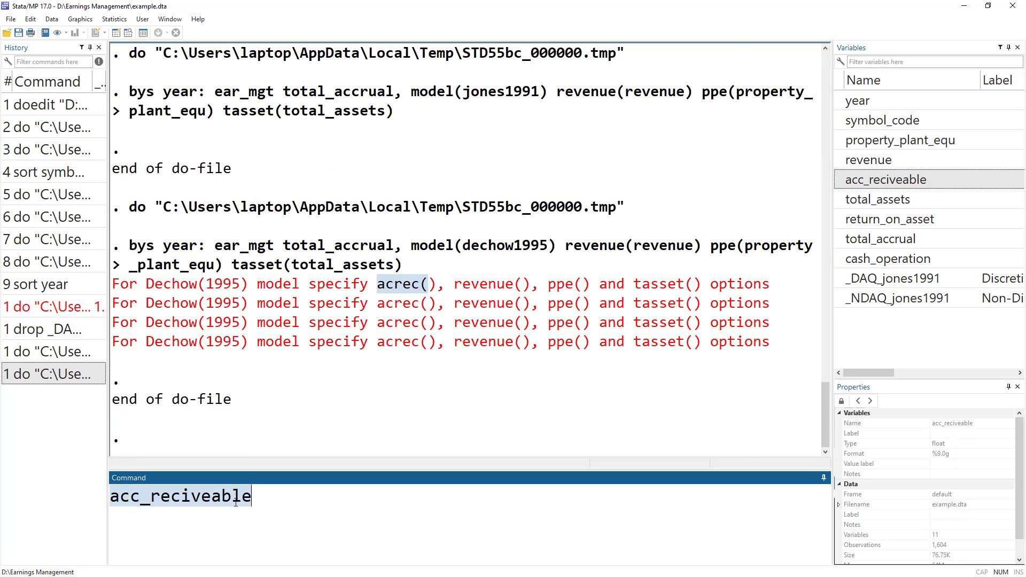
key("alt+Tab")
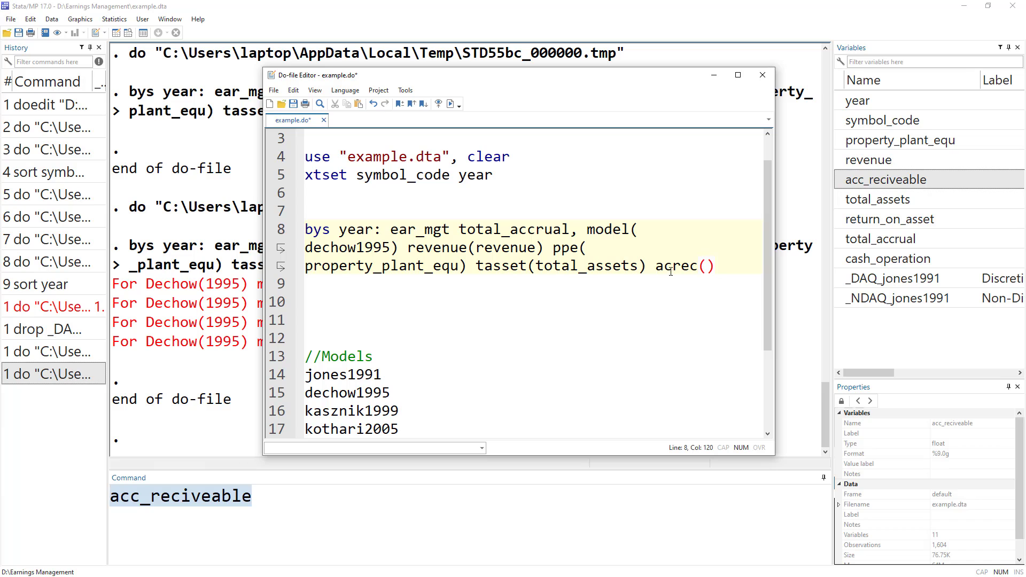
key("ctrl+v")
Step: Highlight the bys year prefix on line 8, and run the complete by-year Dechow 1995 command
left_click(284, 231)
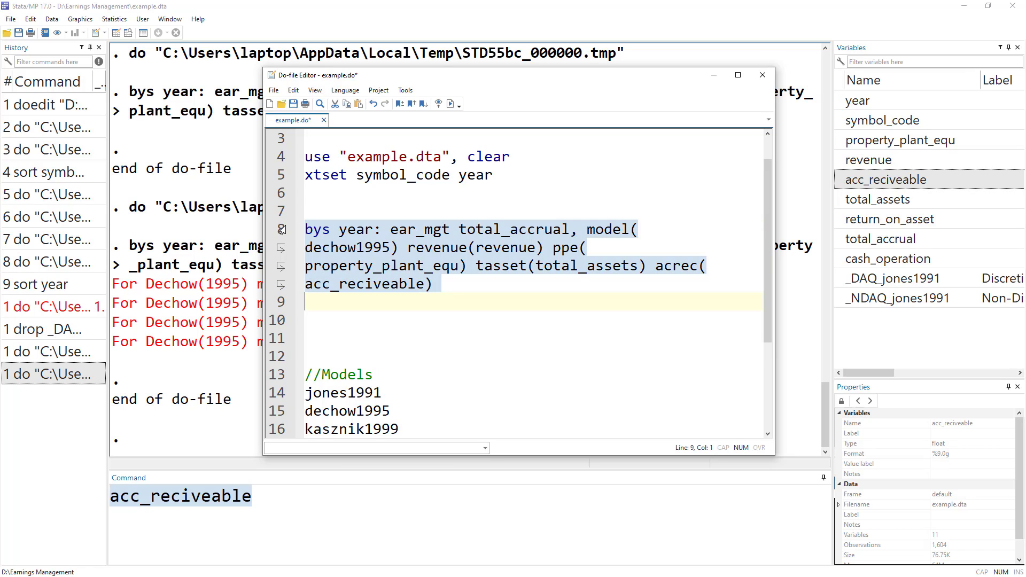
double_click(327, 232)
left_click(353, 231)
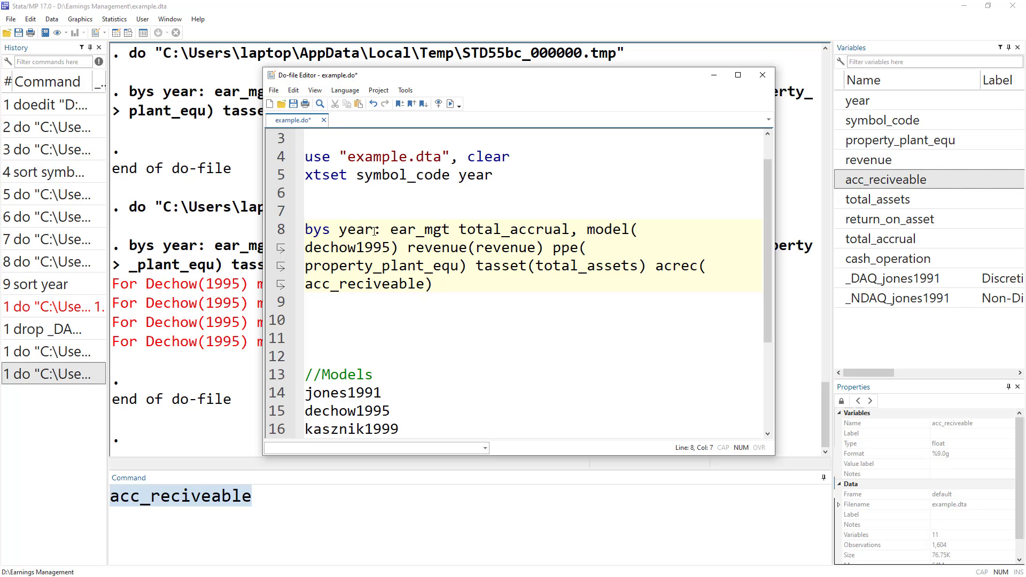
left_click_drag(387, 229, 305, 230)
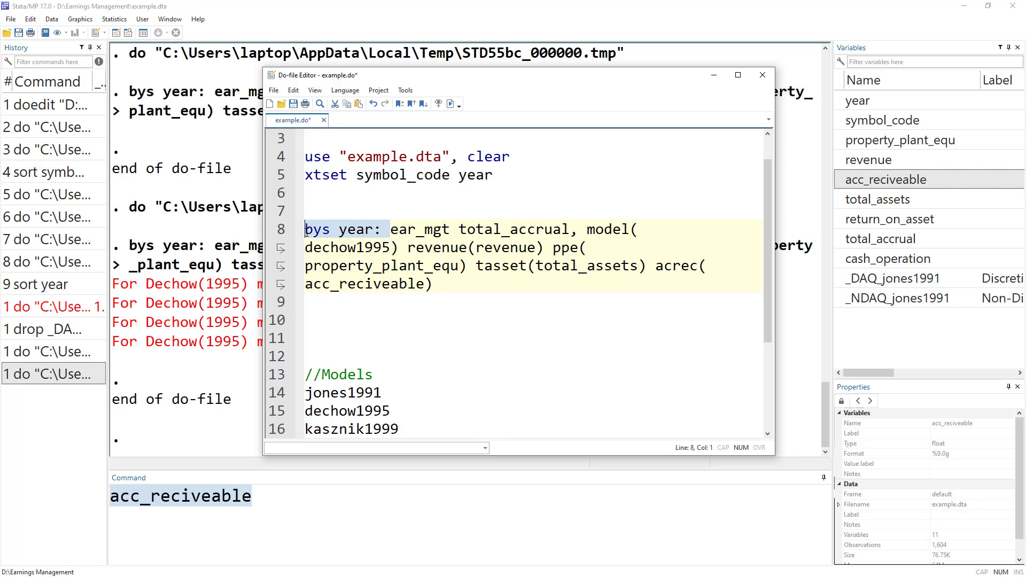
left_click(284, 230)
left_click(450, 104)
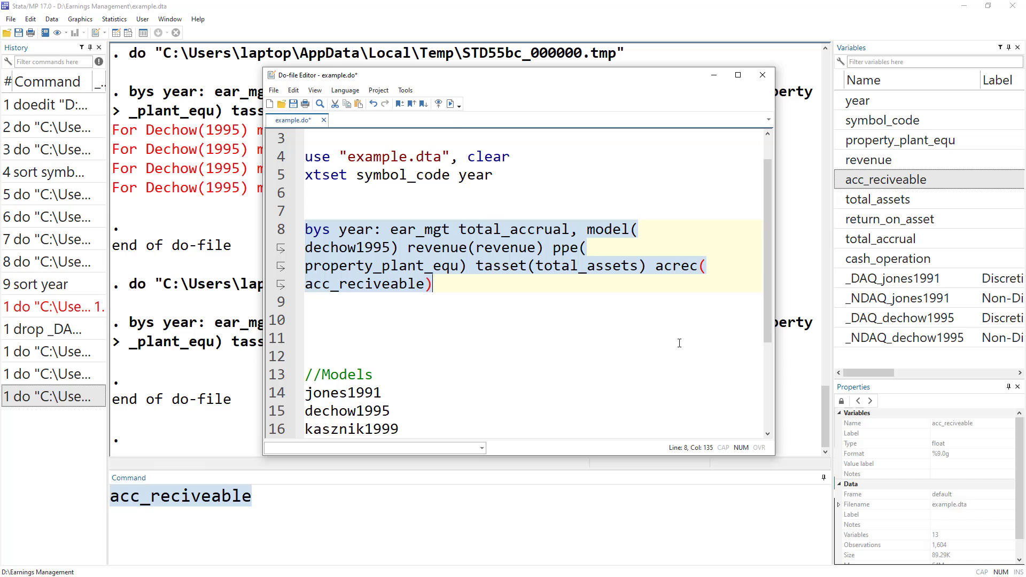
Step: Widen the Variables pane and clear the leftover acc_reciveable text from the command line
left_click(832, 333)
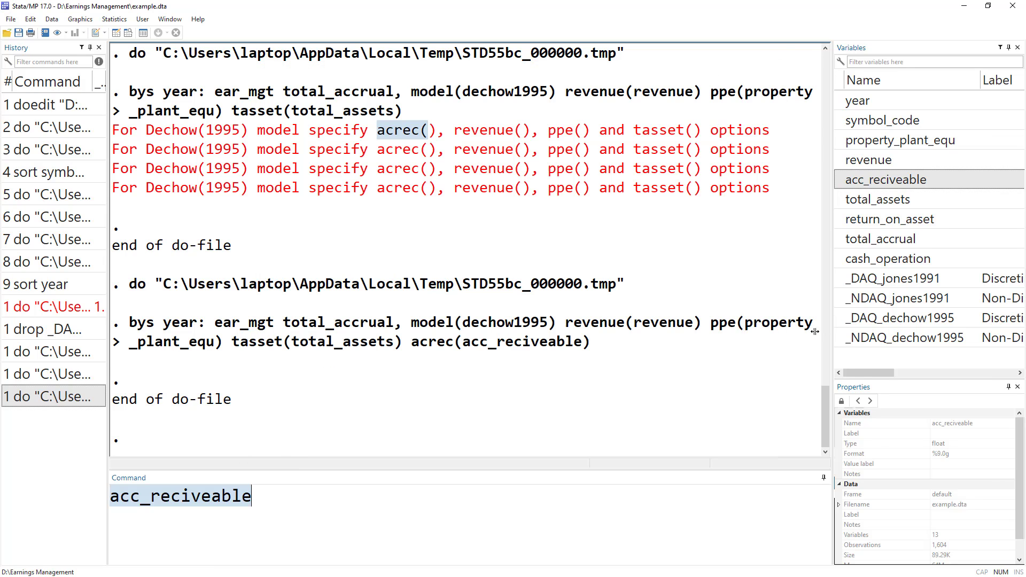
left_click_drag(832, 333, 795, 321)
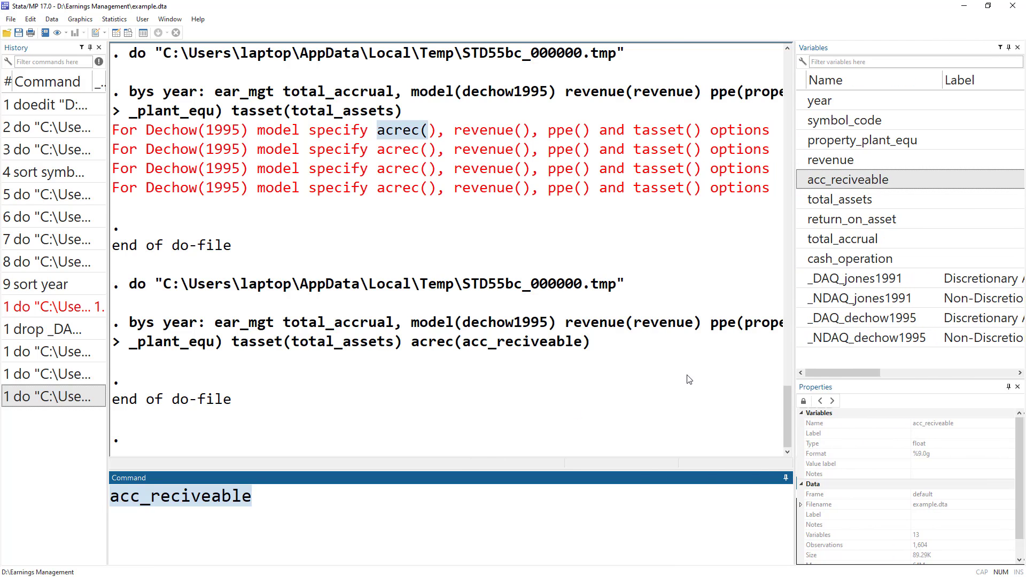
key("BackSpace")
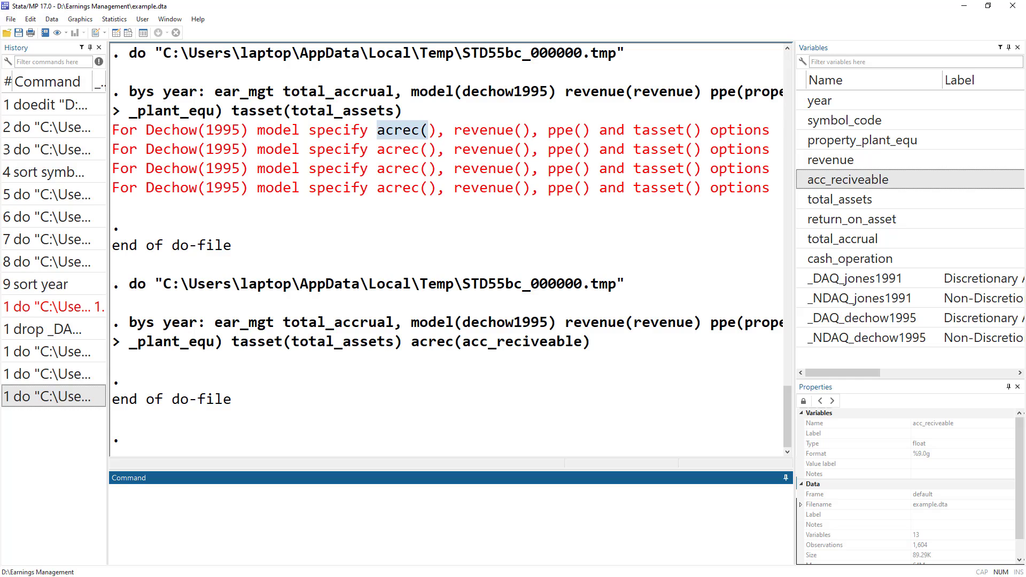
Step: Replace the model name in the ear_mgt command on line 8 of example.do with kasznik1999 from the Models list
key("alt+Tab")
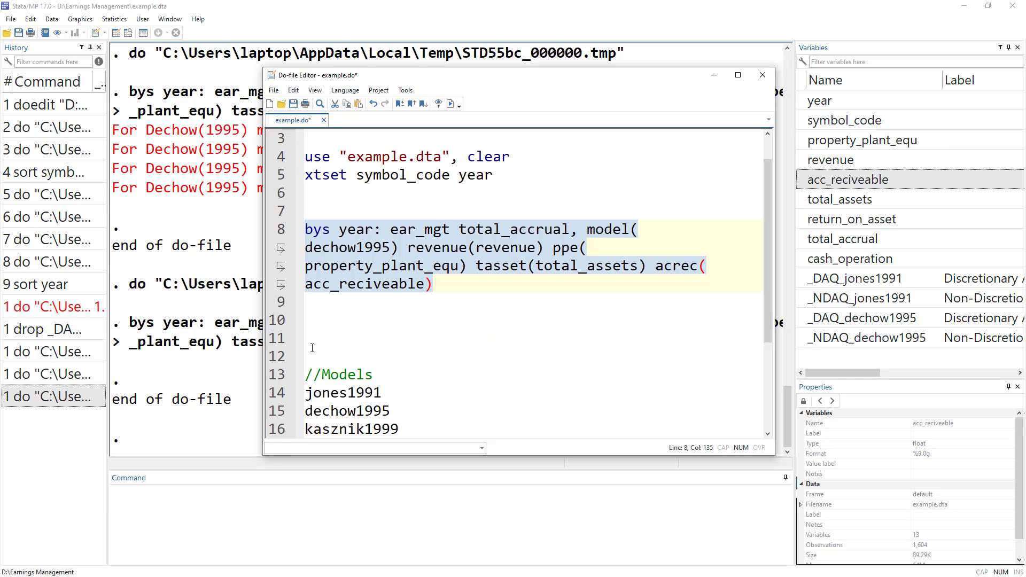
double_click(335, 432)
key("ctrl+c")
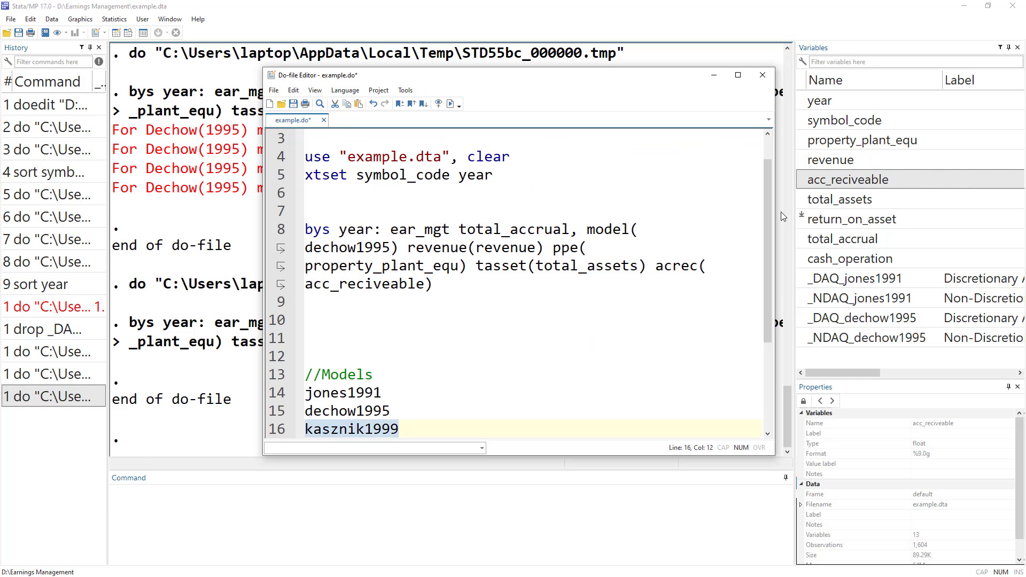
double_click(358, 248)
key("ctrl+v")
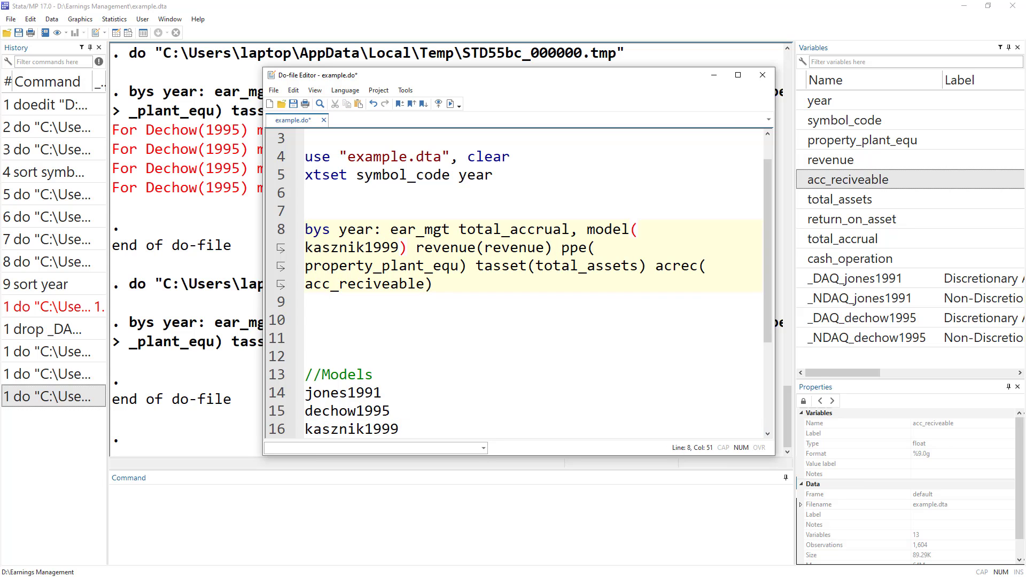
Step: Check the Kasznik (1999) equation in PowerPoint, and add the option cfo(cash_operation) to the end of line 8 in example.do
key("alt+Tab")
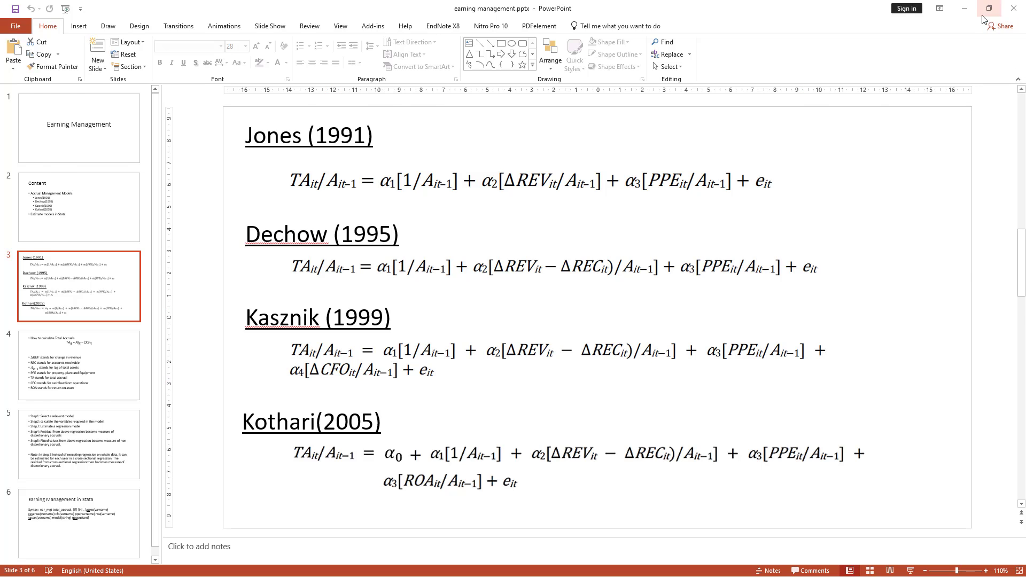
left_click(964, 8)
left_click(512, 288)
type("c")
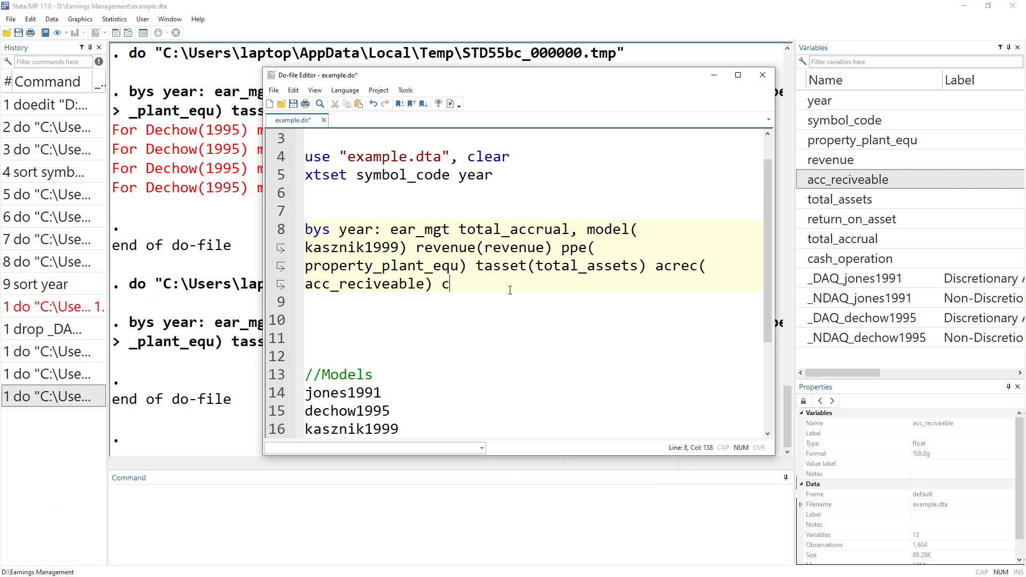
type("fo(")
double_click(802, 257)
double_click(173, 489)
key("ctrl+x")
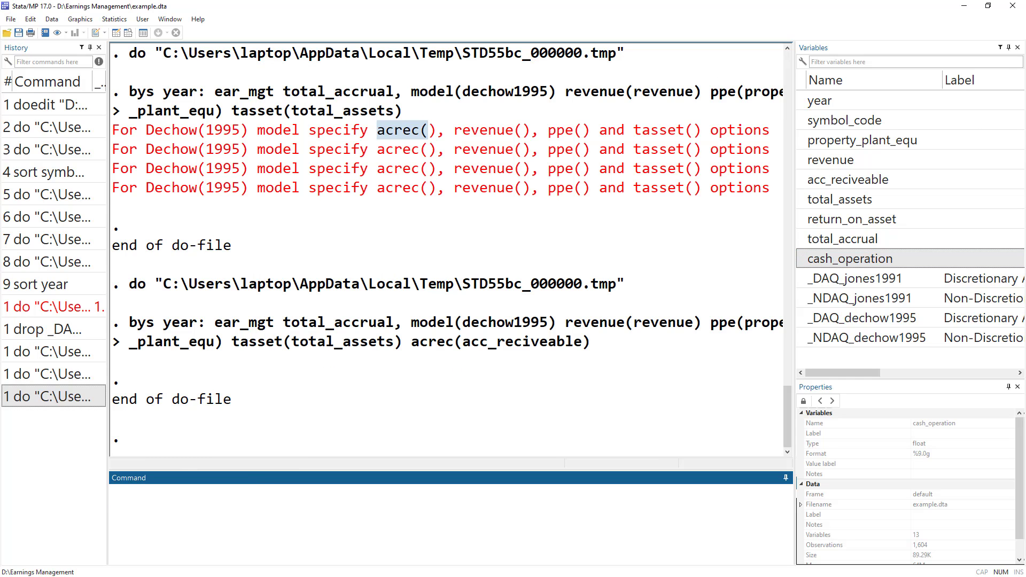
key("alt+Tab")
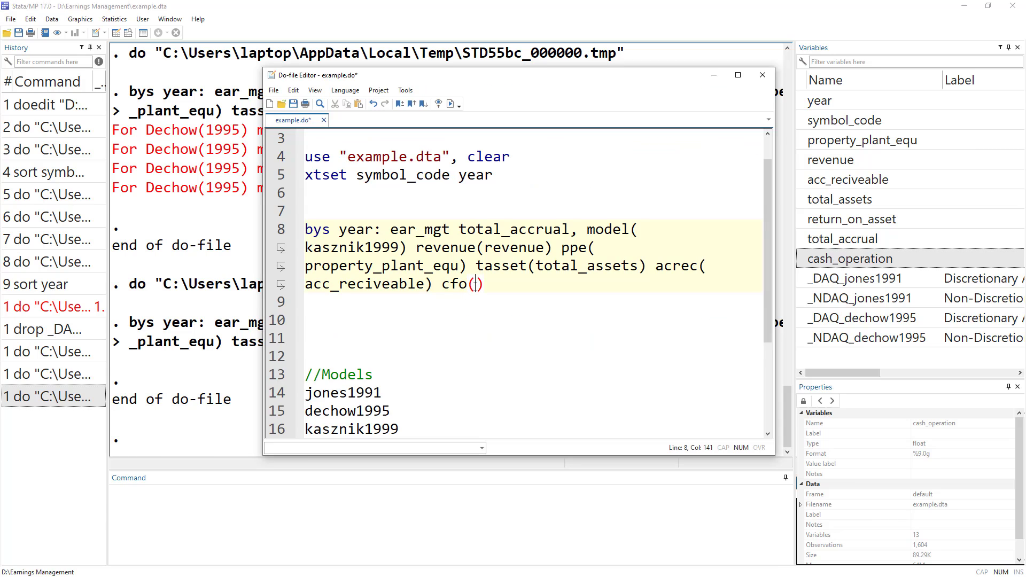
key("ctrl+v")
Step: Run the by-year ear_mgt command on line 8 with the kasznik1999 model
left_click(267, 244)
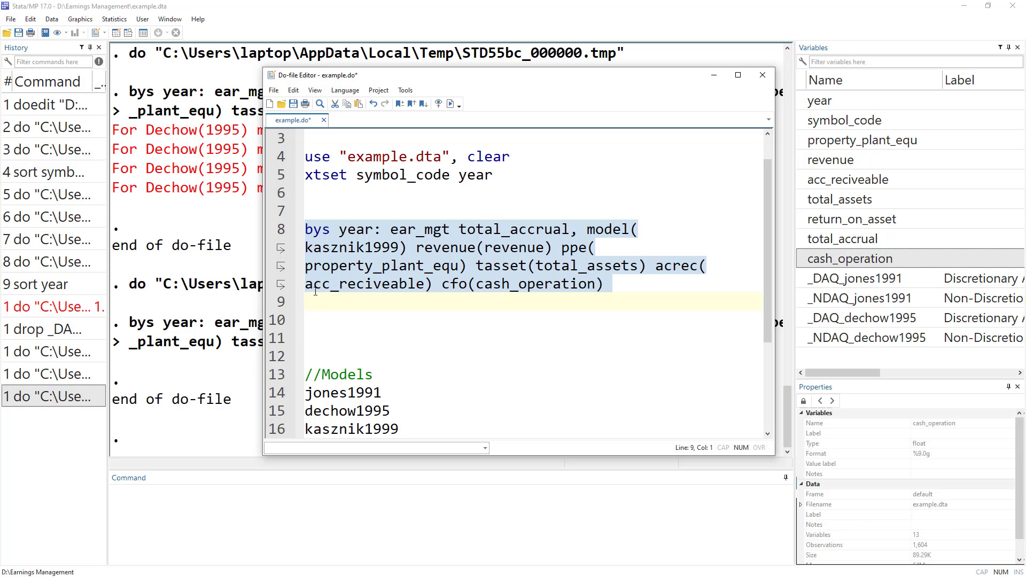
left_click(321, 429)
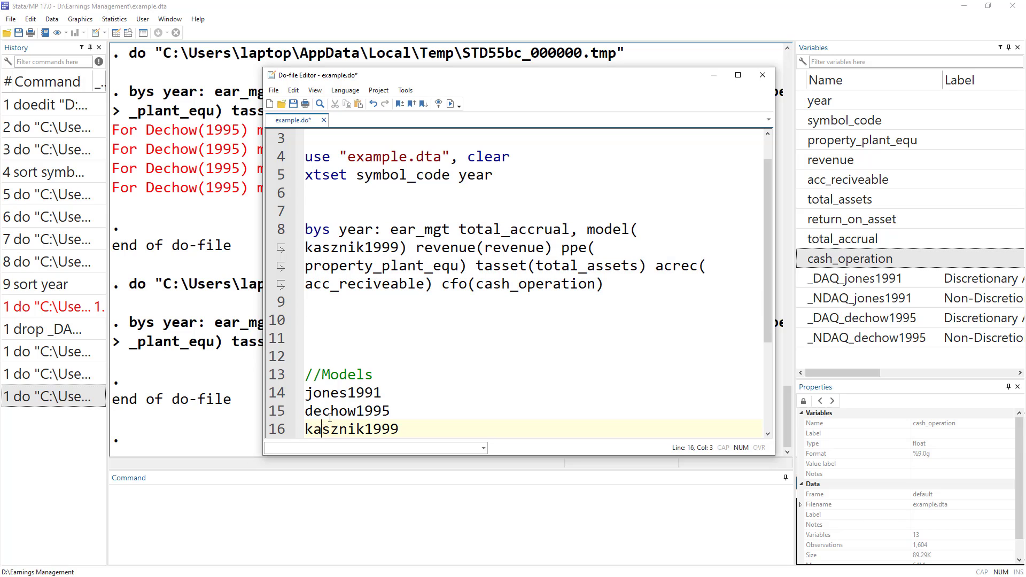
left_click(365, 252)
left_click(283, 235)
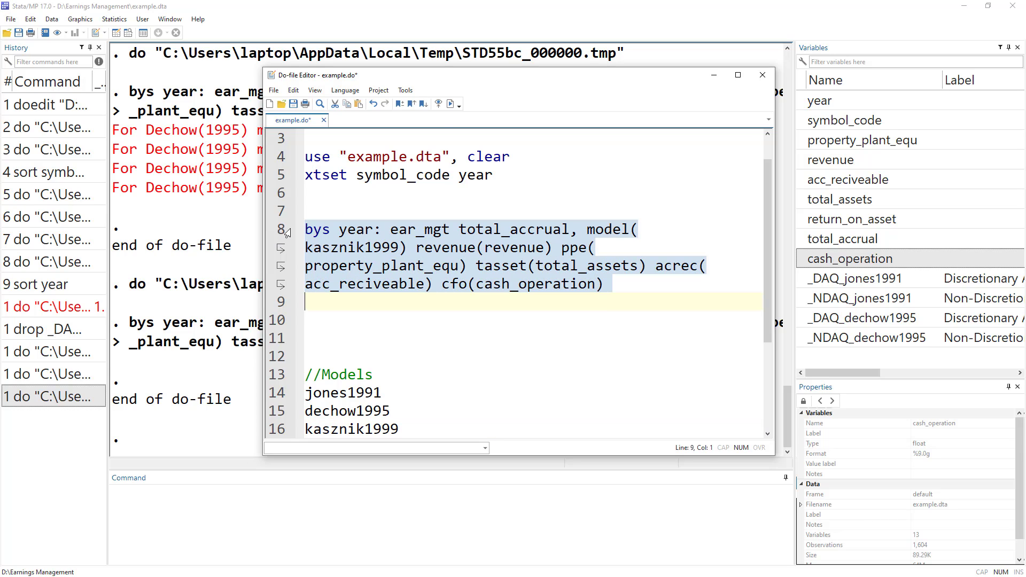
left_click(451, 105)
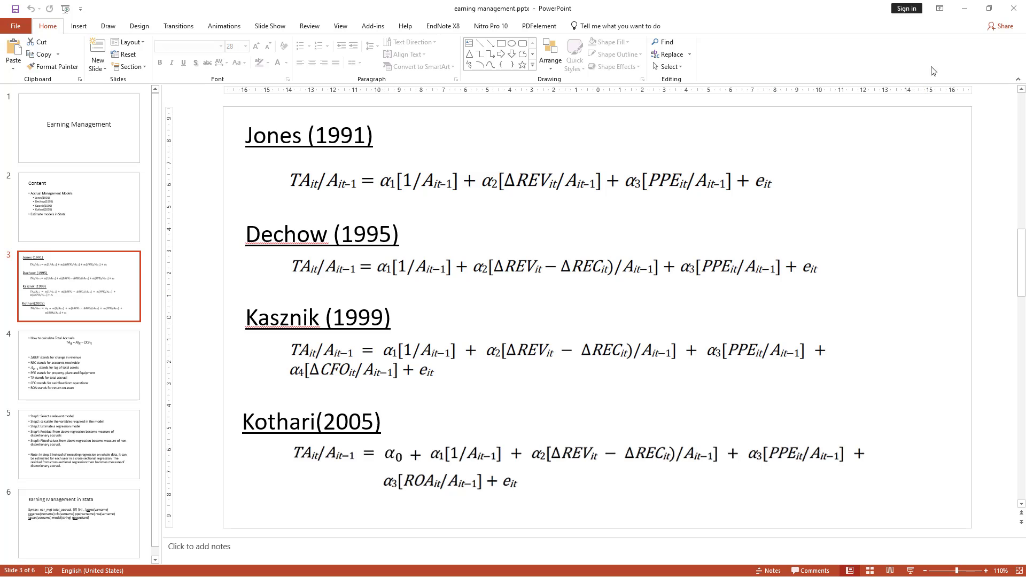
Step: Return from the PowerPoint equations to example.do, and append the option roa(return_on_asset) to the ear_mgt command on line 8
left_click(964, 8)
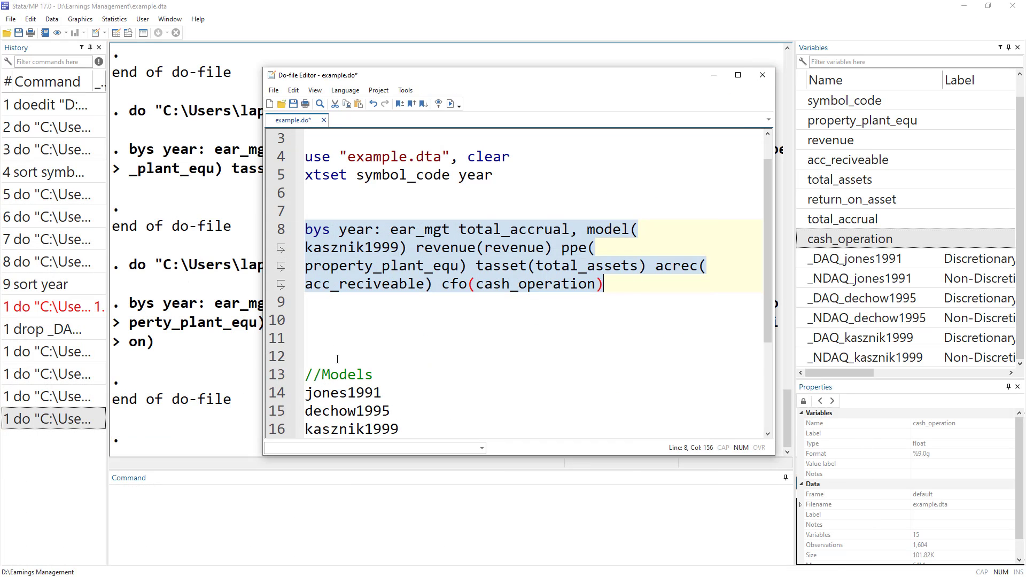
left_click(617, 282)
type("roa")
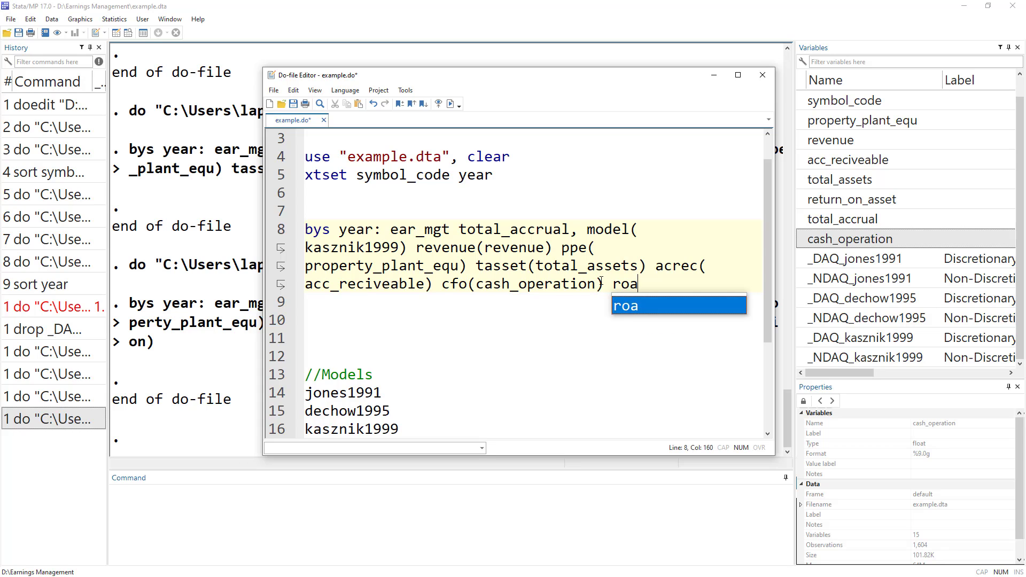
type("(")
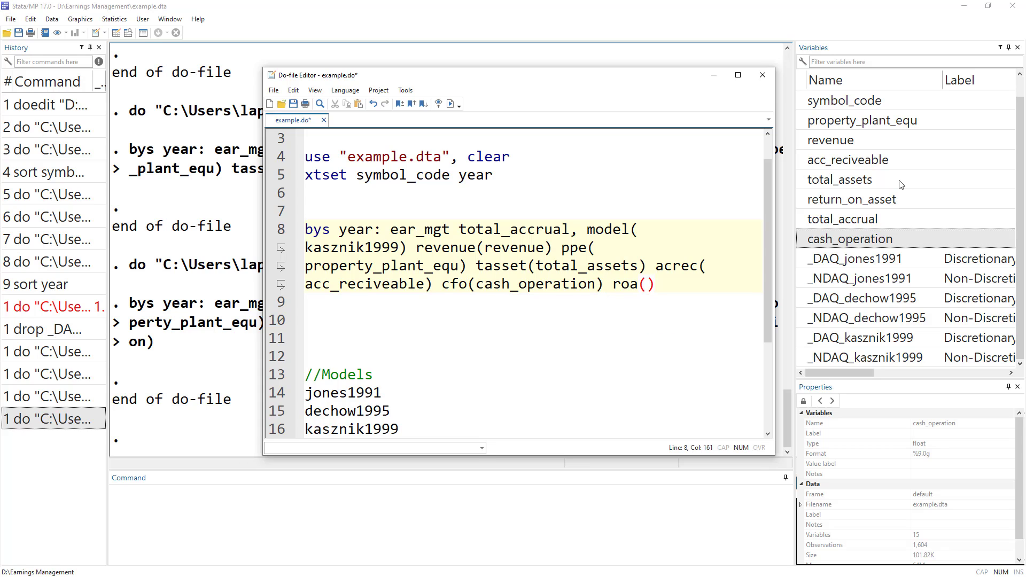
double_click(809, 200)
left_click(239, 523)
key("ctrl+a")
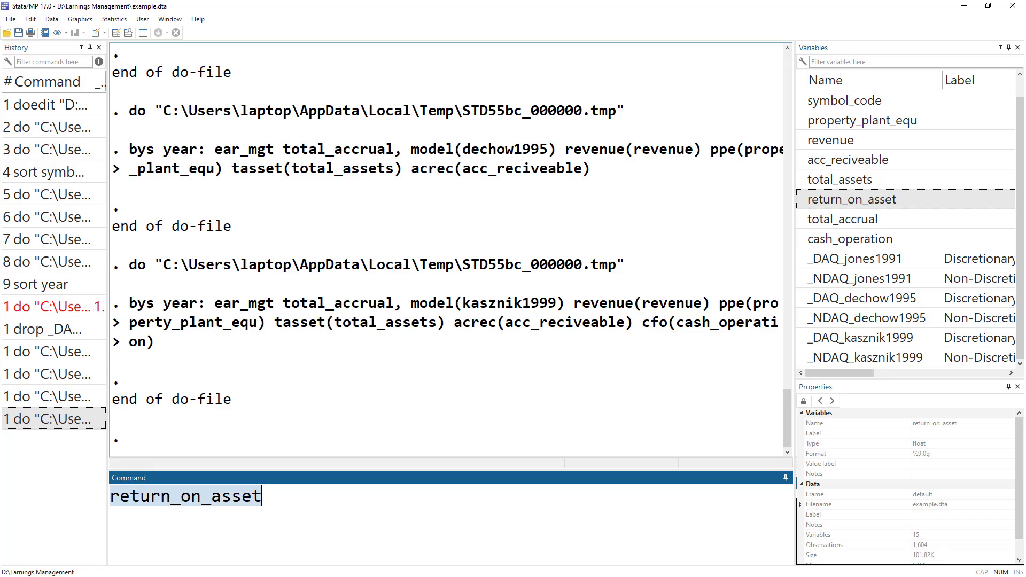
key("BackSpace")
key("alt+Tab")
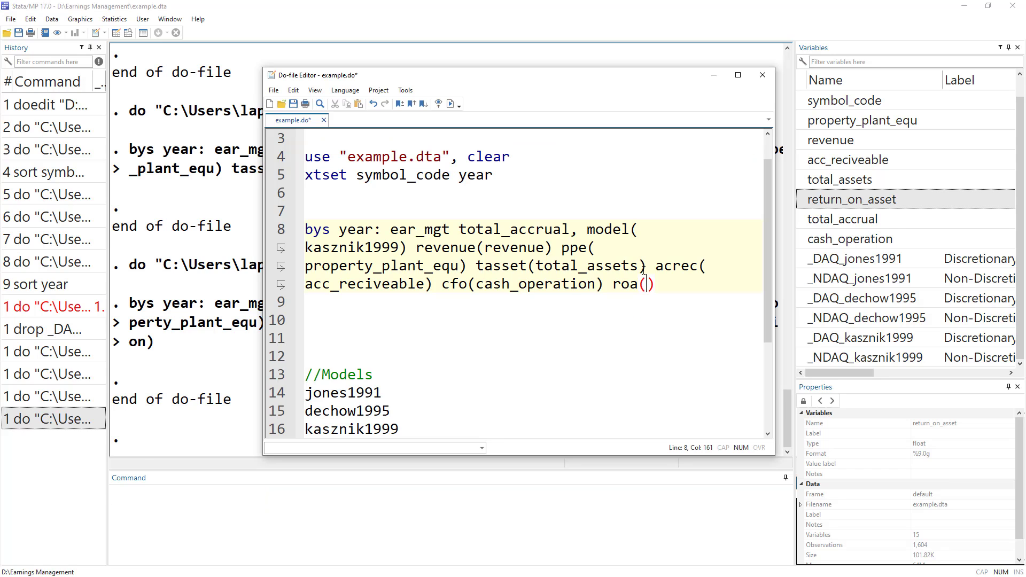
key("ctrl+v")
Step: Change the model on line 8 to kothari2005 and run the by-year ear_mgt command with its cfo() and roa() options
left_click_drag(444, 289, 603, 280)
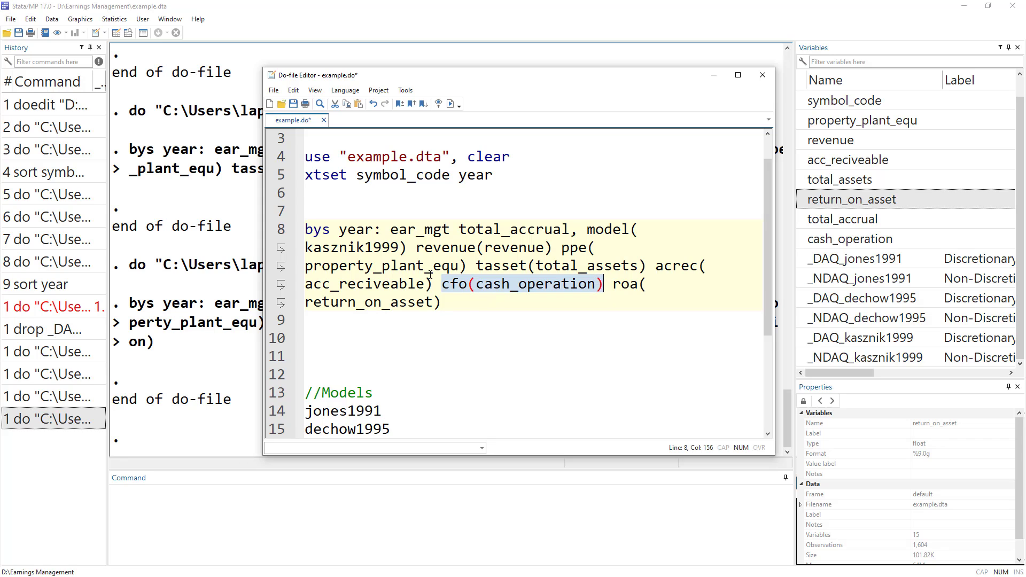
left_click_drag(442, 284, 606, 284)
left_click(296, 229)
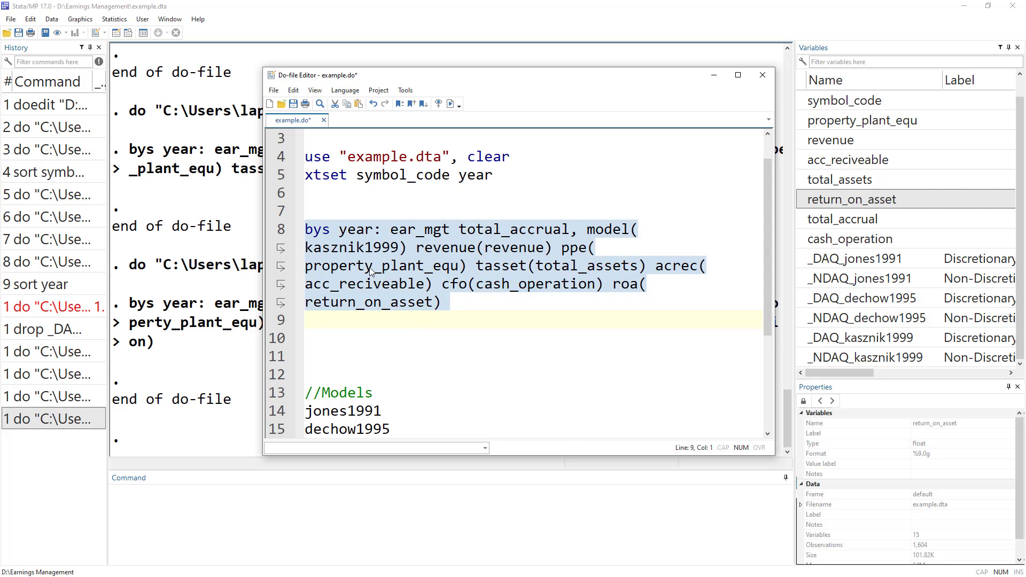
scroll(368, 385, "down", 2)
double_click(345, 358)
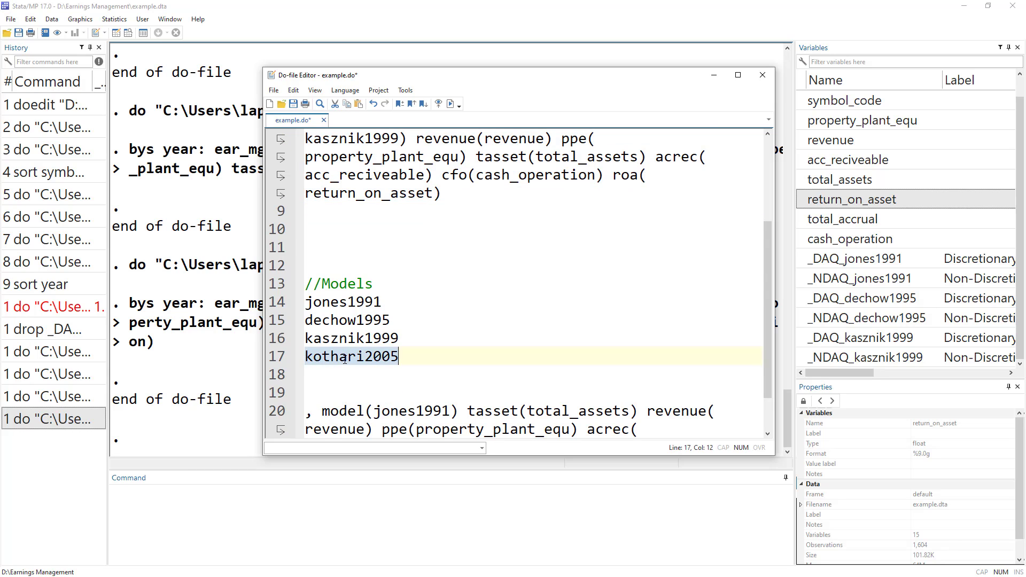
scroll(340, 242, "up", 1)
double_click(339, 197)
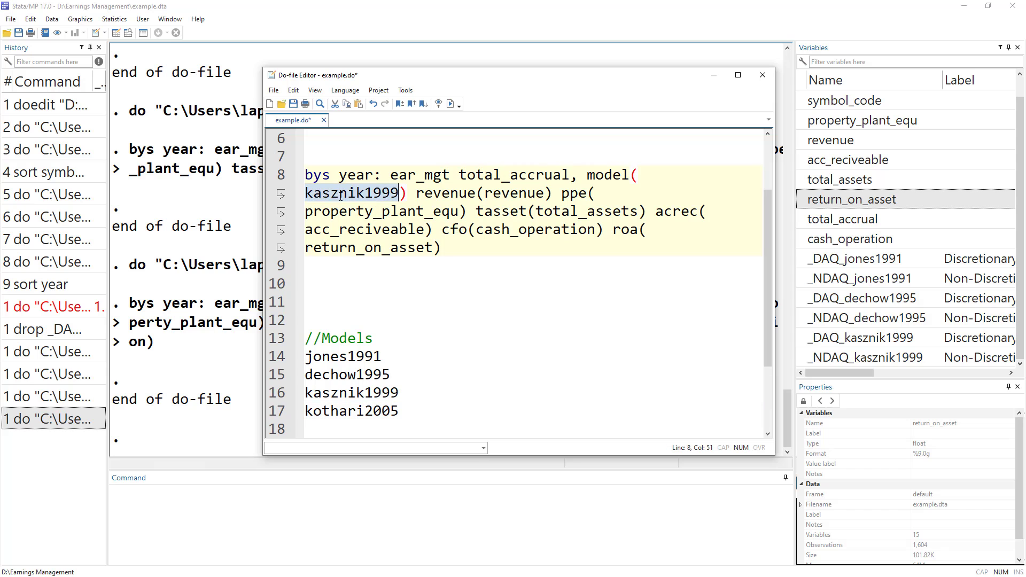
key("ctrl+v")
left_click(279, 177)
left_click(438, 103)
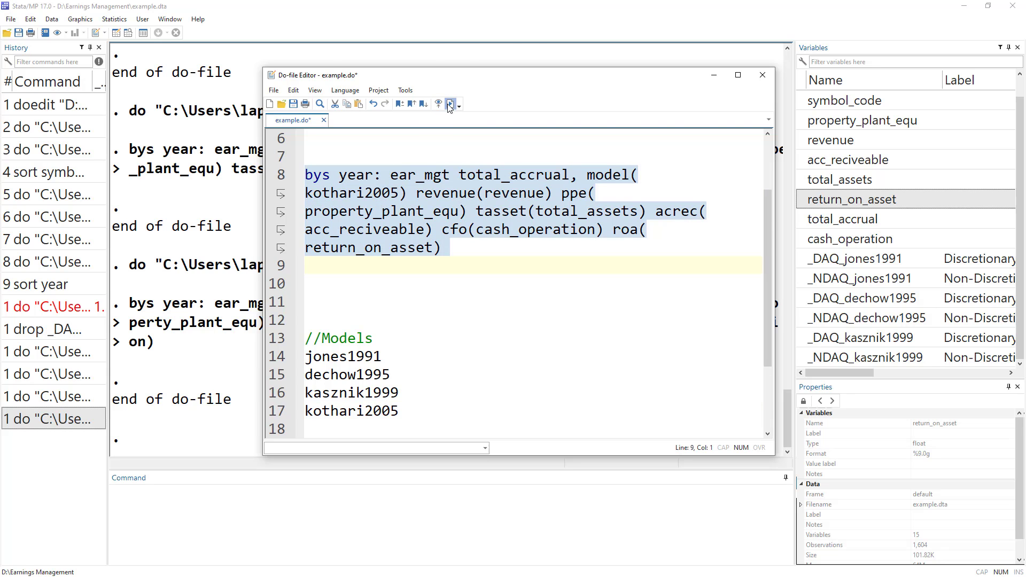
Step: Look through the dataset rows and the generated accrual variables in the Data Editor
left_click(209, 317)
left_click(118, 33)
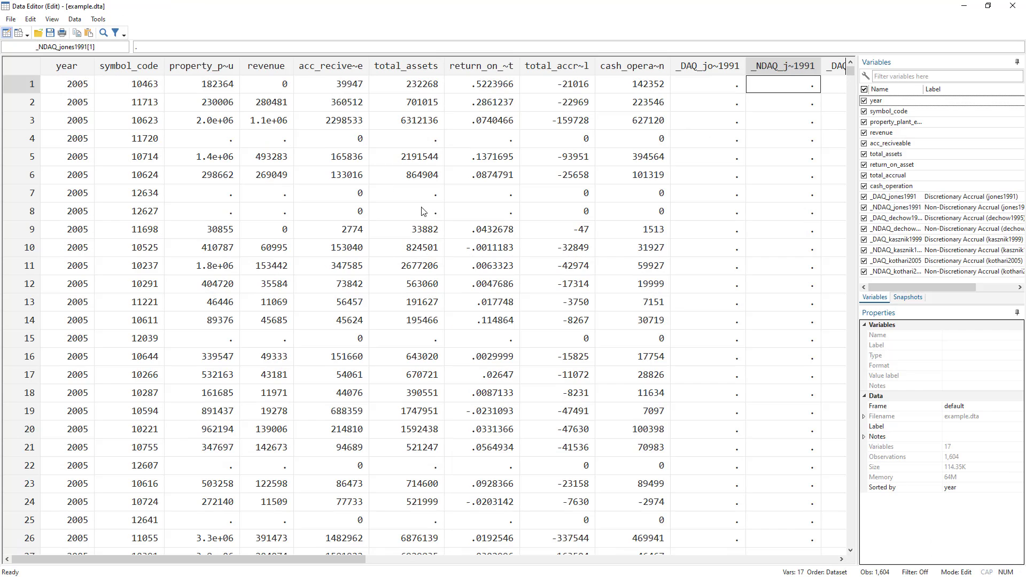
scroll(802, 249, "down", 7)
scroll(816, 209, "down", 4)
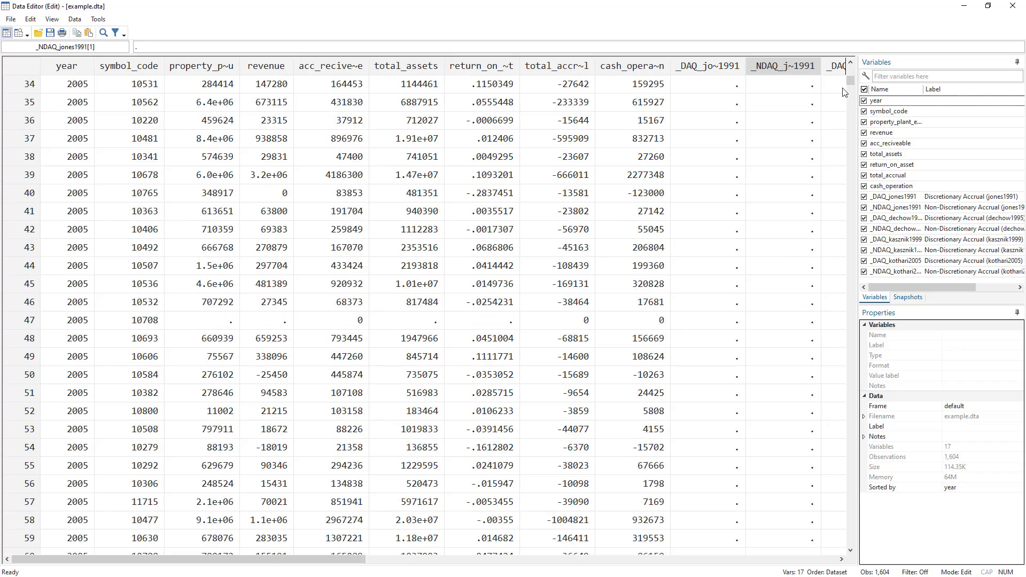
left_click_drag(850, 86, 851, 130)
left_click(966, 6)
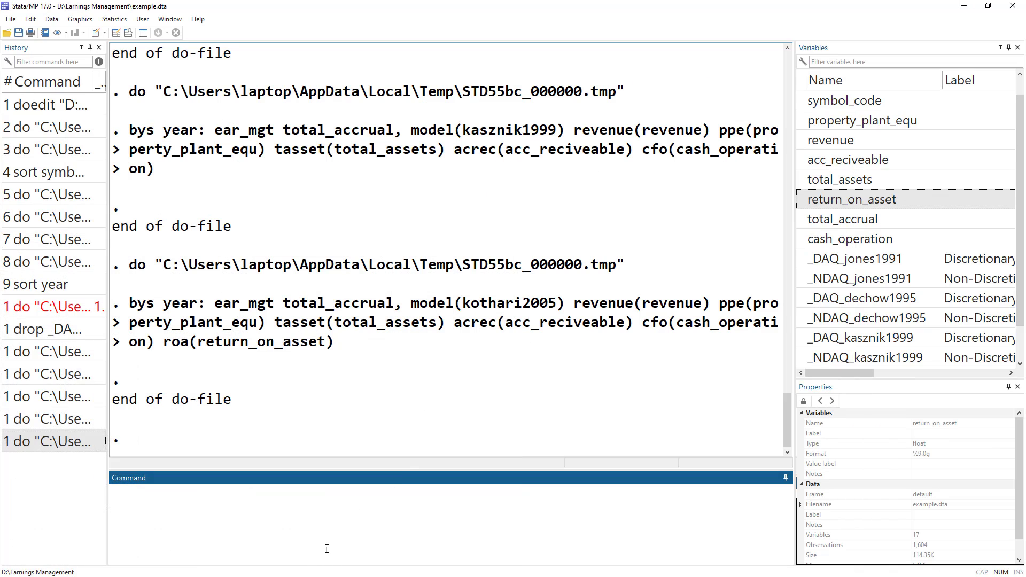
Step: Summarize _DAQ_kothari2005 with the sum command and highlight its standard deviation in the results
type("sum")
scroll(884, 343, "down", 1)
double_click(808, 338)
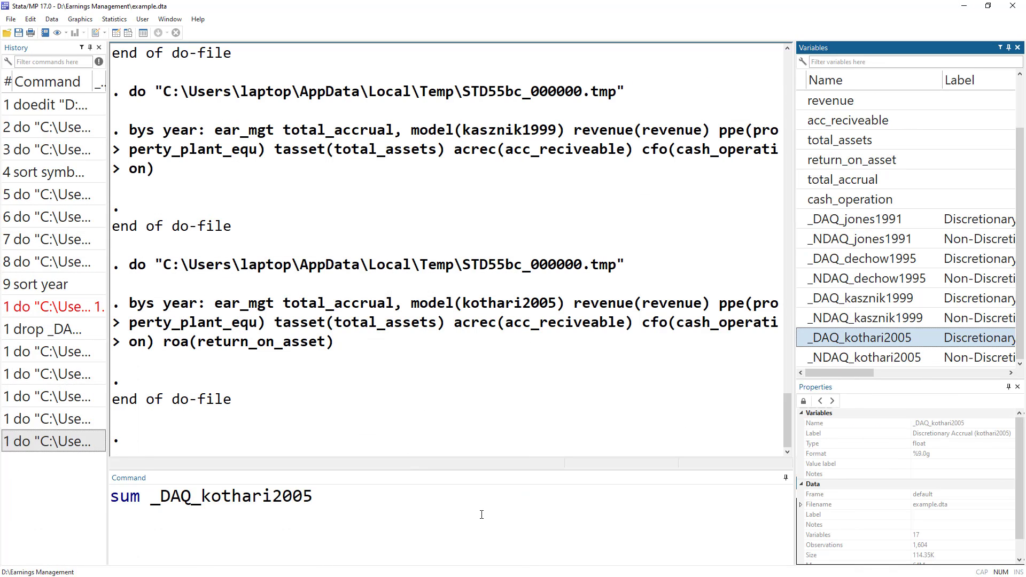
key("Return")
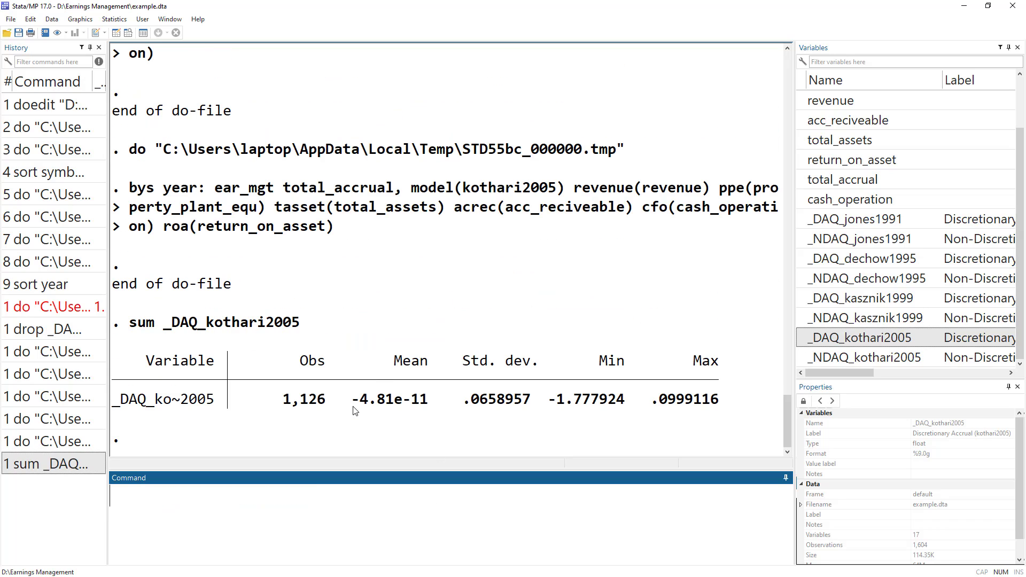
left_click_drag(465, 409, 520, 410)
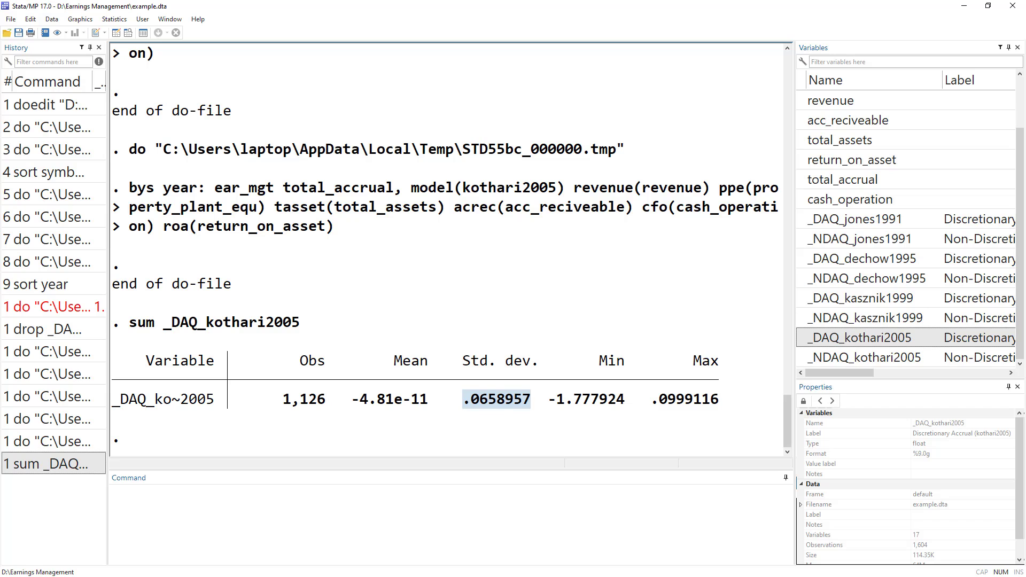
Step: Drop the variables _DAQ_kothari2005 and _NDAQ_kothari2005 from the dataset
key("alt+Tab")
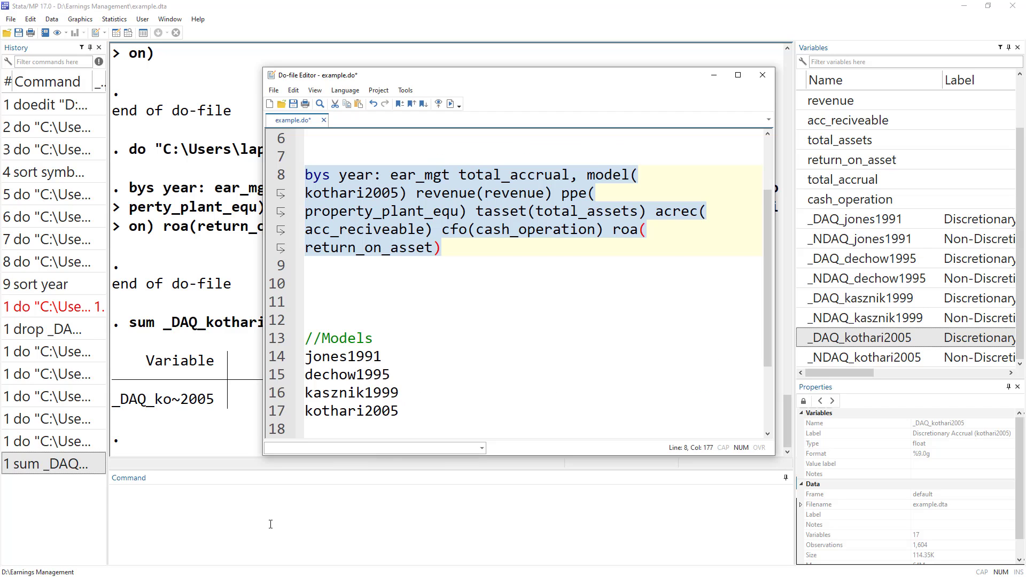
left_click(270, 524)
type("drop")
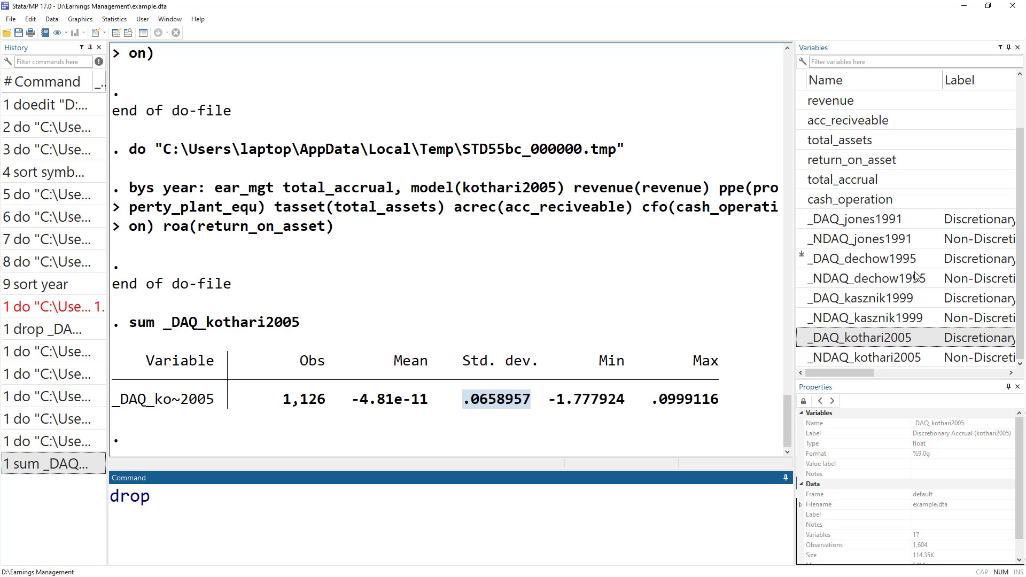
double_click(807, 338)
double_click(806, 357)
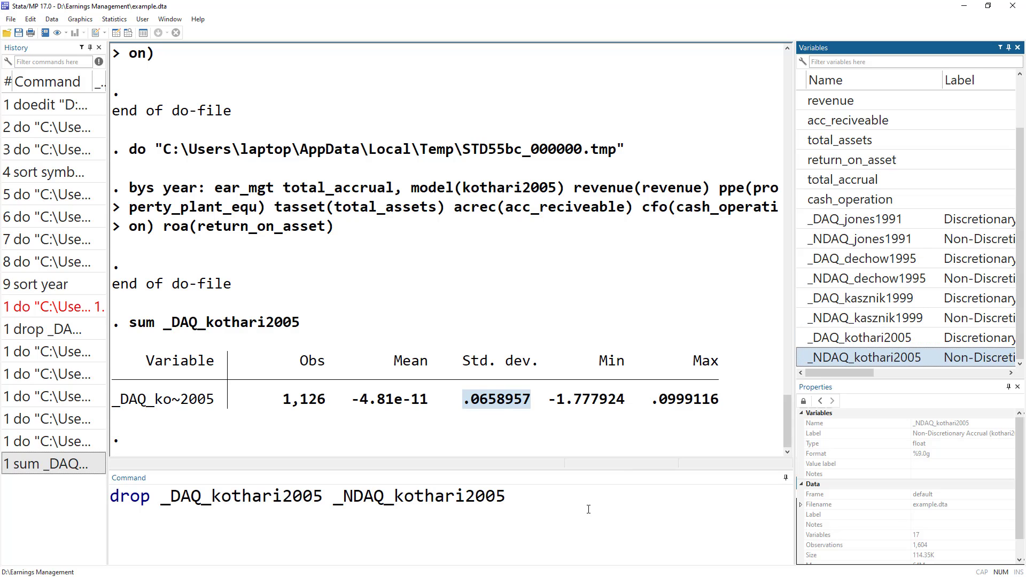
left_click(588, 509)
key("Return")
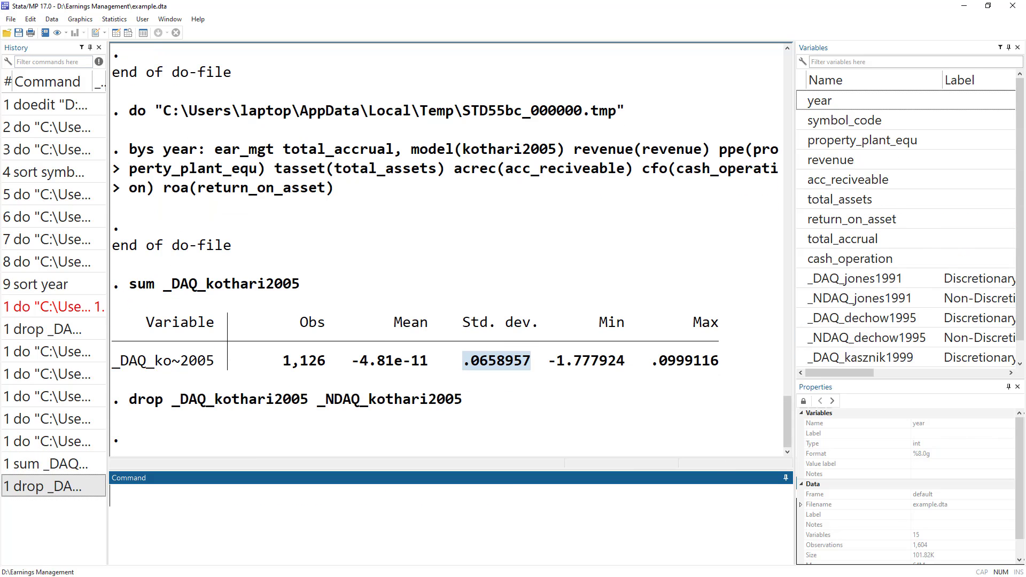
Step: Remove the cfo(cash_operation) option from the kothari2005 command on line 8 and run the by-year ear_mgt command again
key("alt+Tab")
left_click(454, 228)
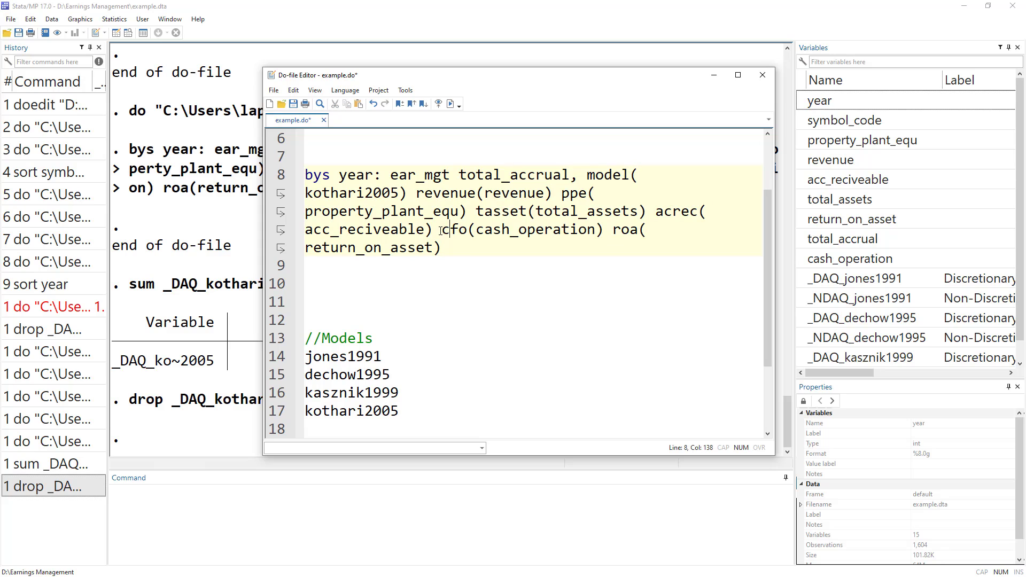
left_click_drag(442, 230, 604, 229)
key("BackSpace")
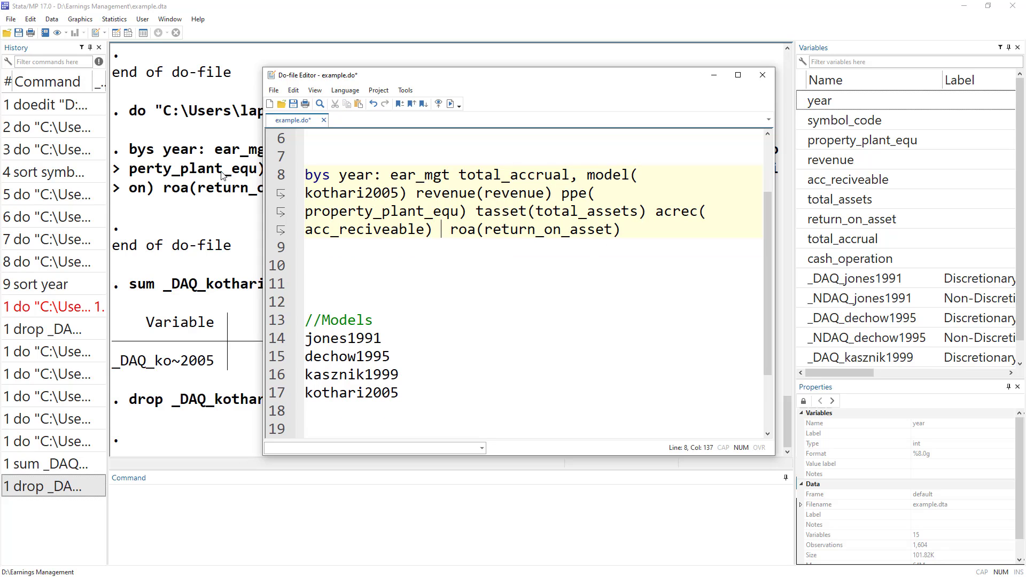
left_click(278, 182)
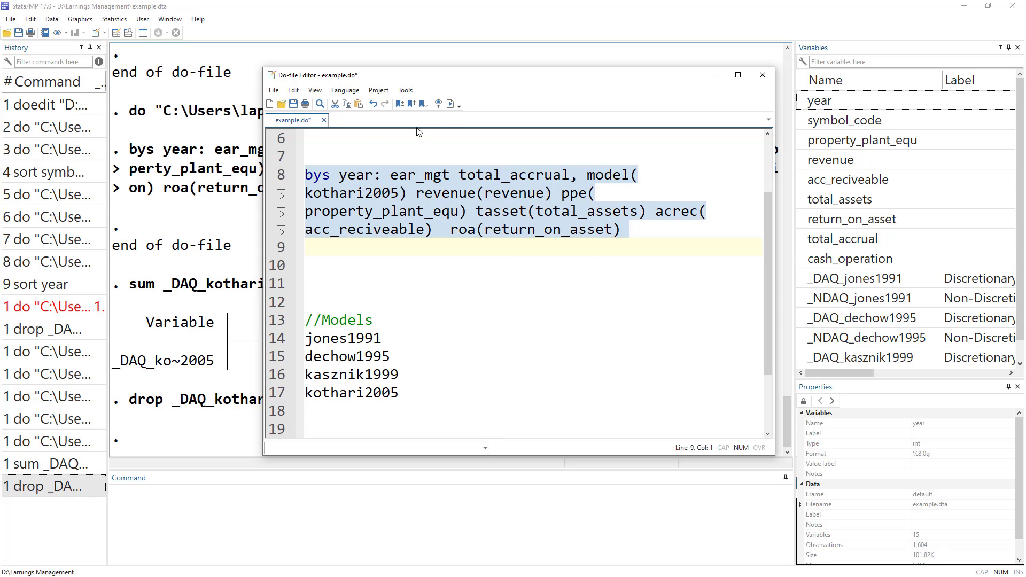
left_click(450, 104)
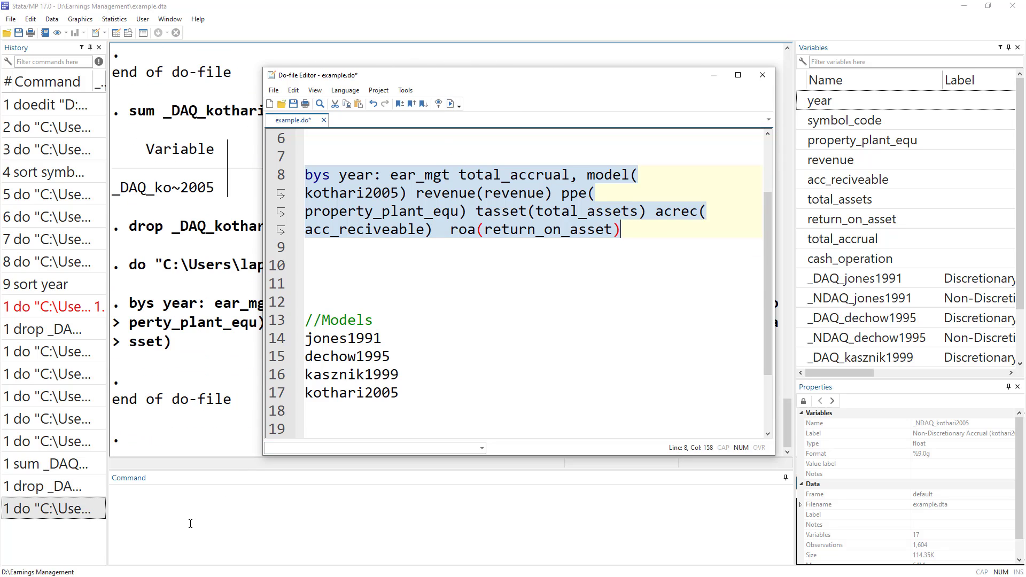
Step: Summarize _DAQ_kothari2005 again and compare its standard deviation with that of the previous summary
left_click(65, 464)
double_click(65, 464)
scroll(550, 324, "up", 1)
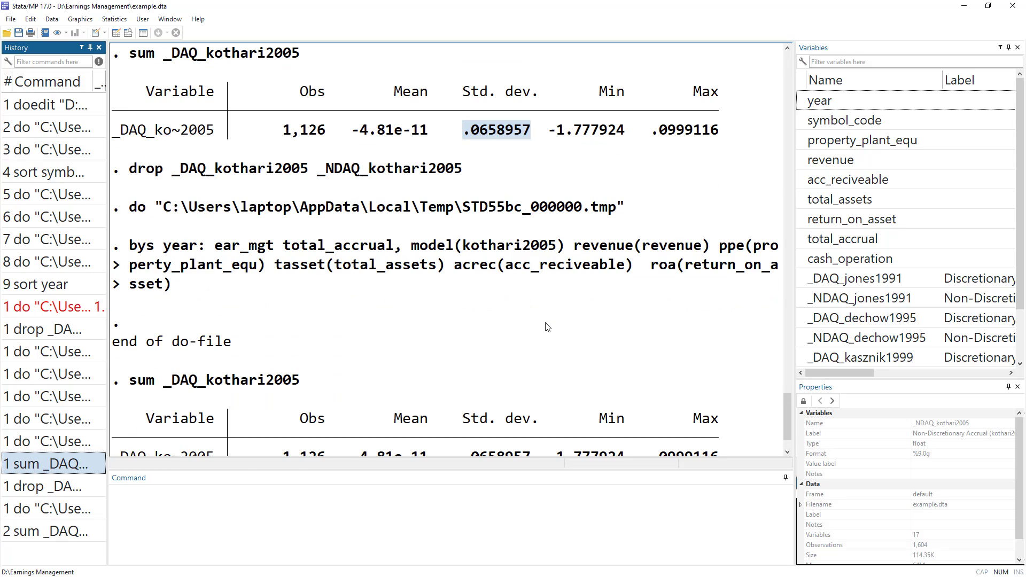
scroll(547, 326, "down", 1)
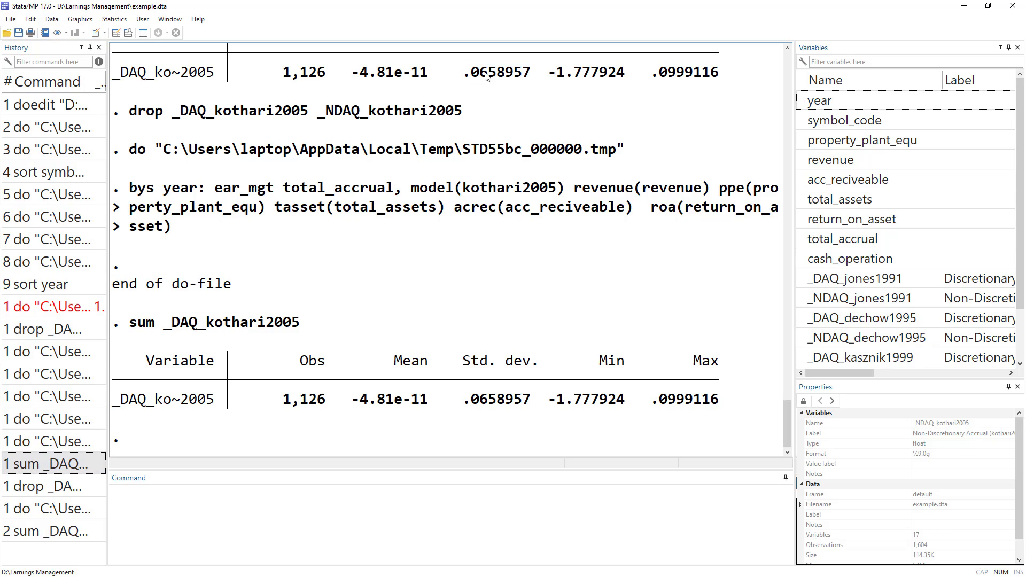
left_click_drag(463, 75, 542, 78)
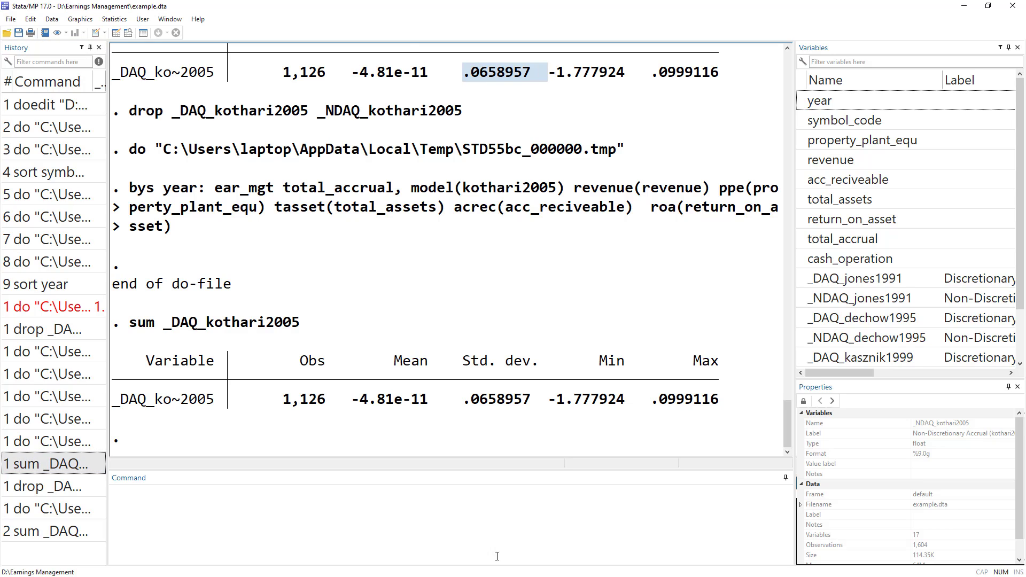
left_click_drag(463, 401, 555, 401)
left_click(566, 406)
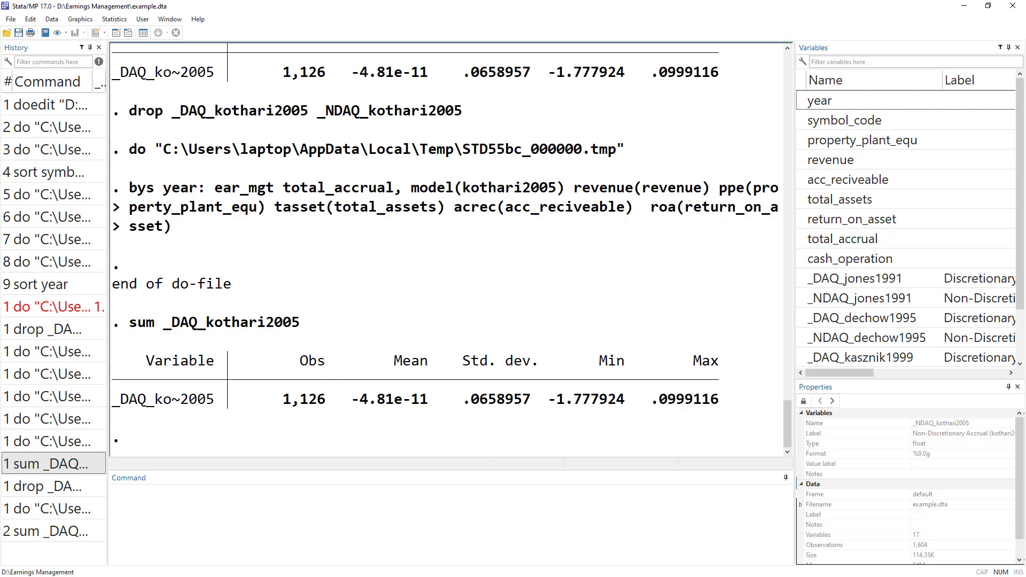
Step: Switch to the PowerPoint presentation and review the Kothari (2005) equation and the noconstant option in the ear_mgt syntax on slide 6
key("alt+Tab")
left_click(438, 236)
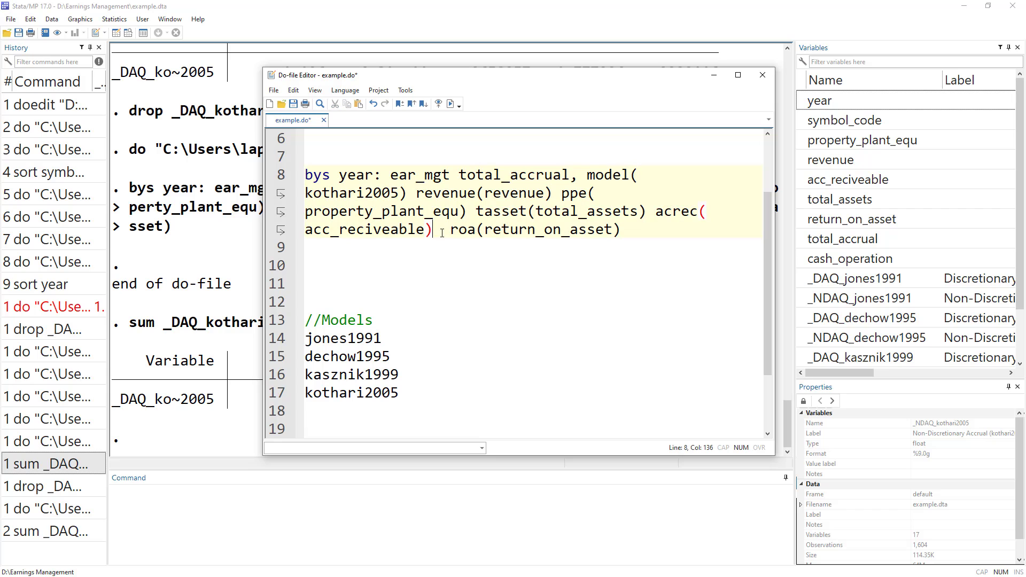
double_click(442, 233)
triple_click(442, 235)
left_click(441, 234)
key("alt+Tab")
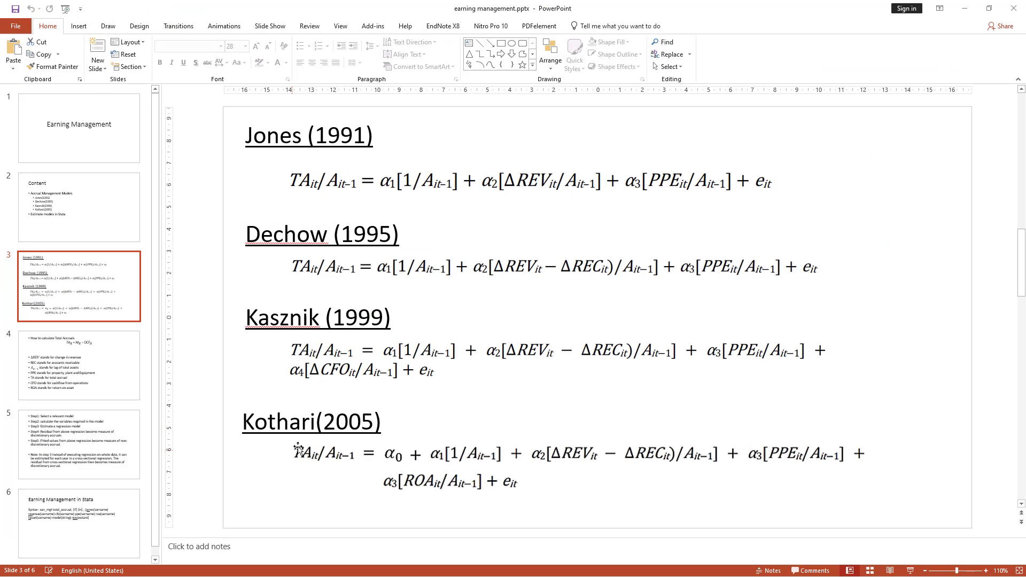
key("alt+Tab")
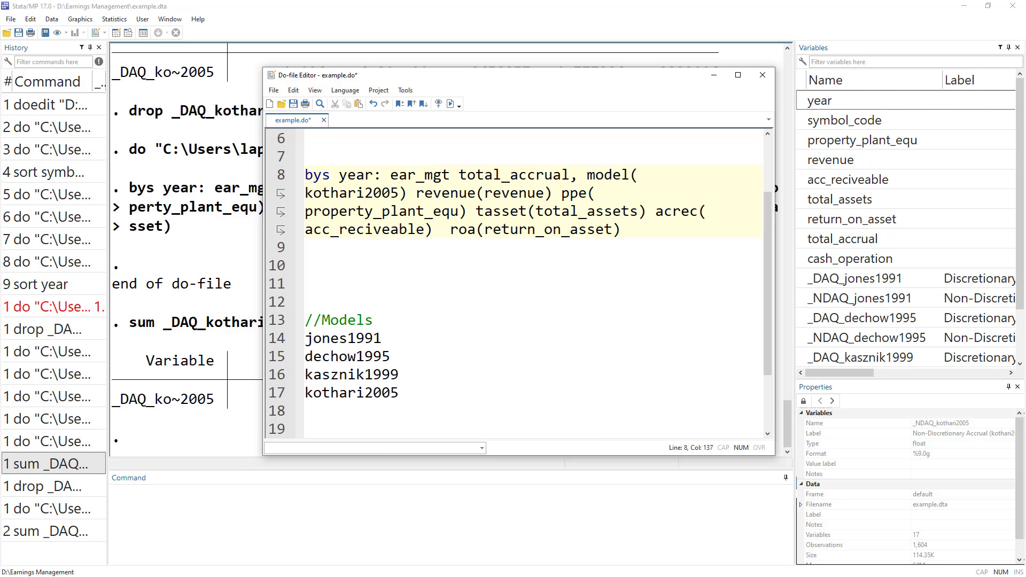
key("alt+Tab")
left_click(95, 494)
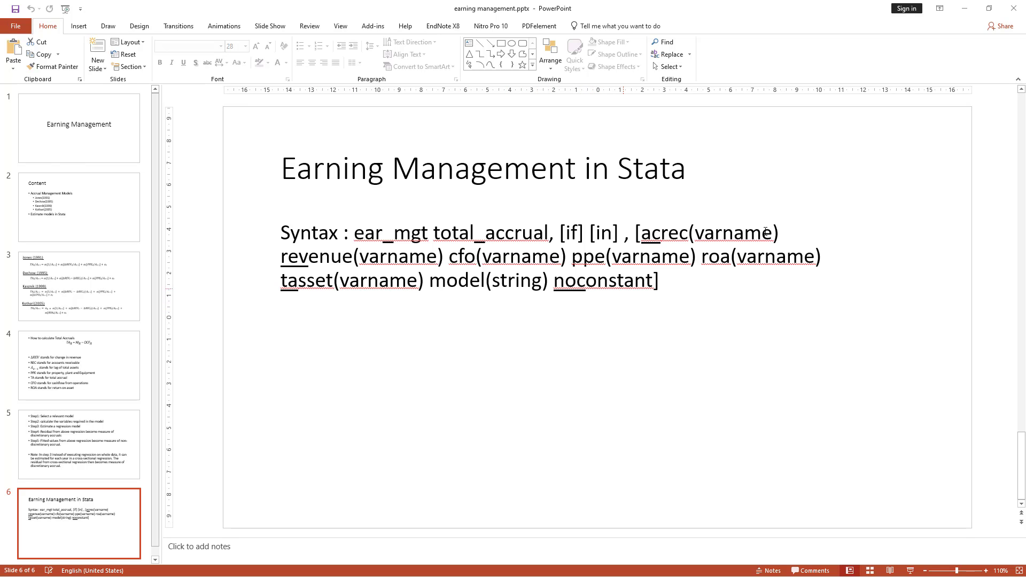
left_click(964, 8)
Step: Write the example regression command "reg DV IV, noconstant" in Stata without running it, highlight its noconstant option, and clear the command
left_click(401, 519)
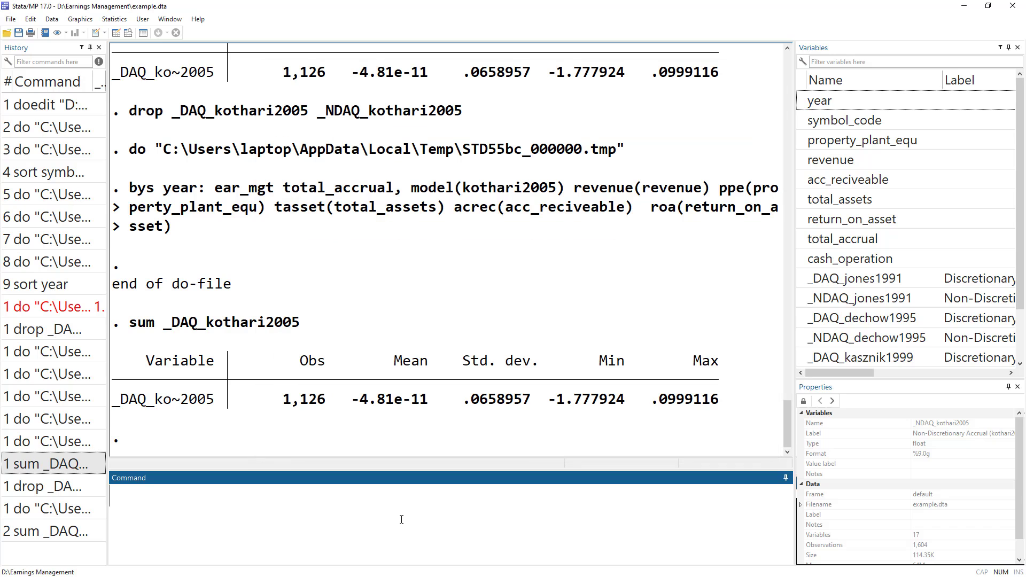
type("reg DV IV")
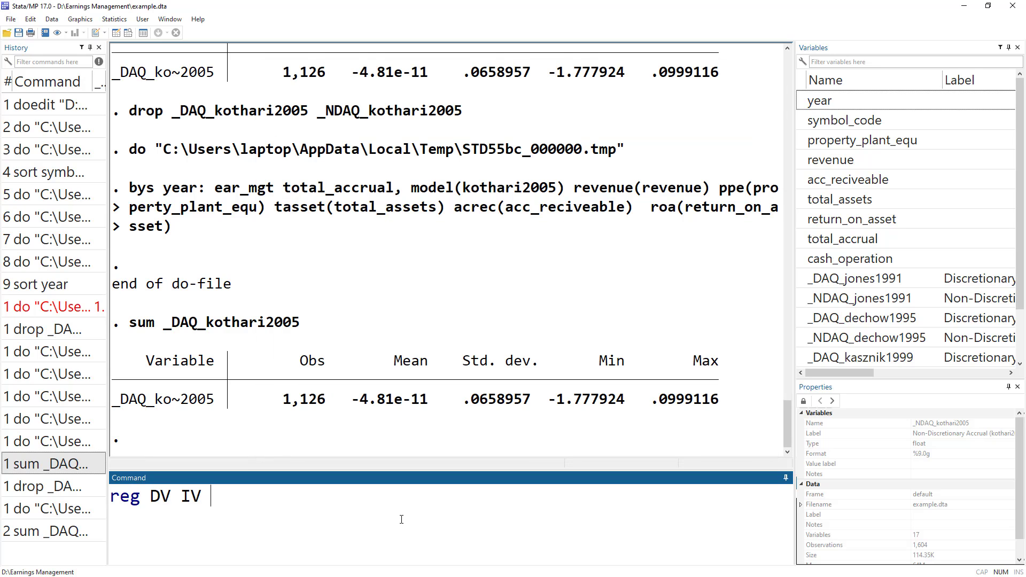
type(", noconstant")
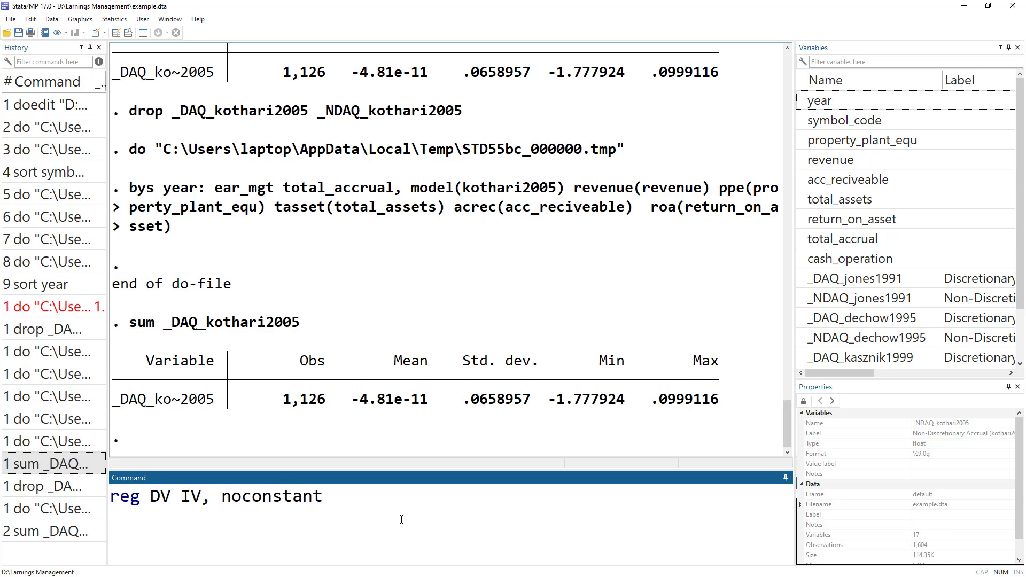
double_click(262, 495)
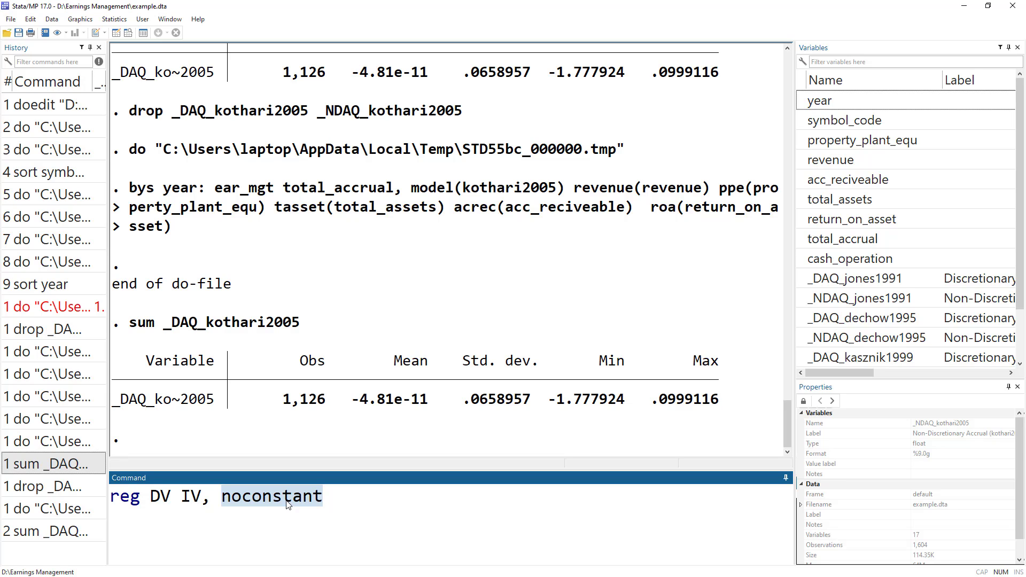
left_click_drag(364, 491, 47, 483)
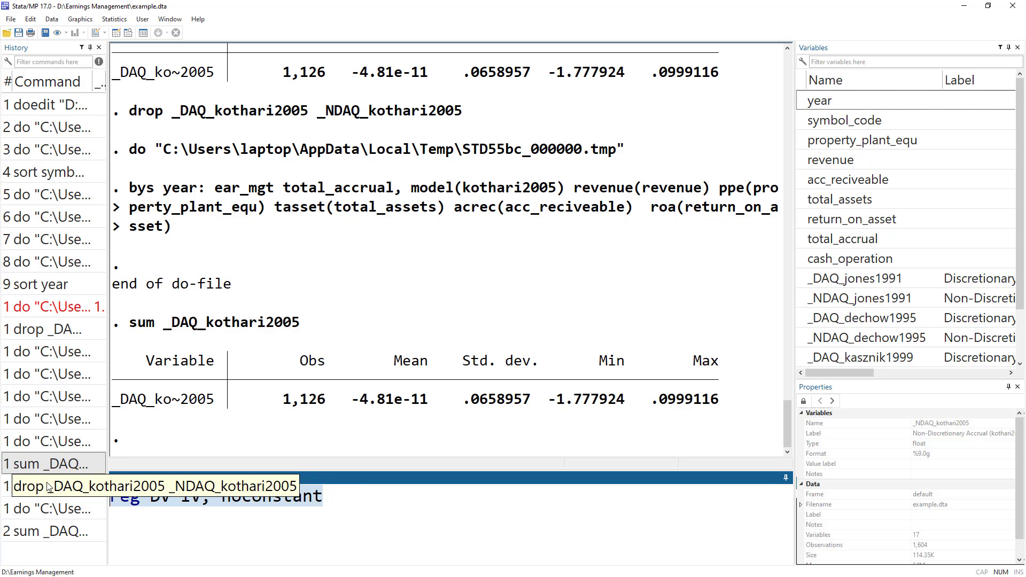
key("BackSpace")
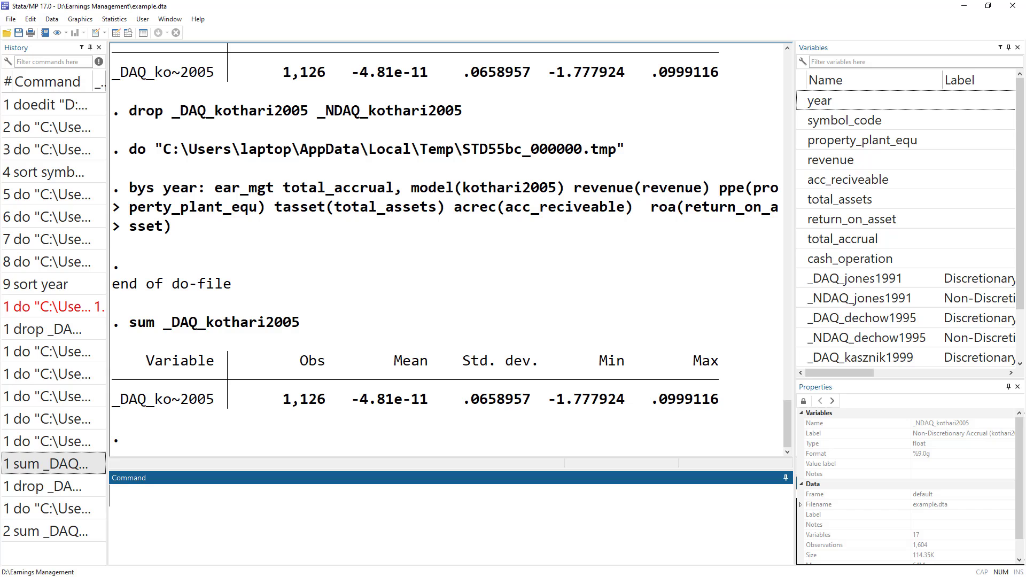
Step: Return to the PowerPoint presentation and open slide 3 with the four accrual model equations
key("alt+Tab")
left_click(100, 277)
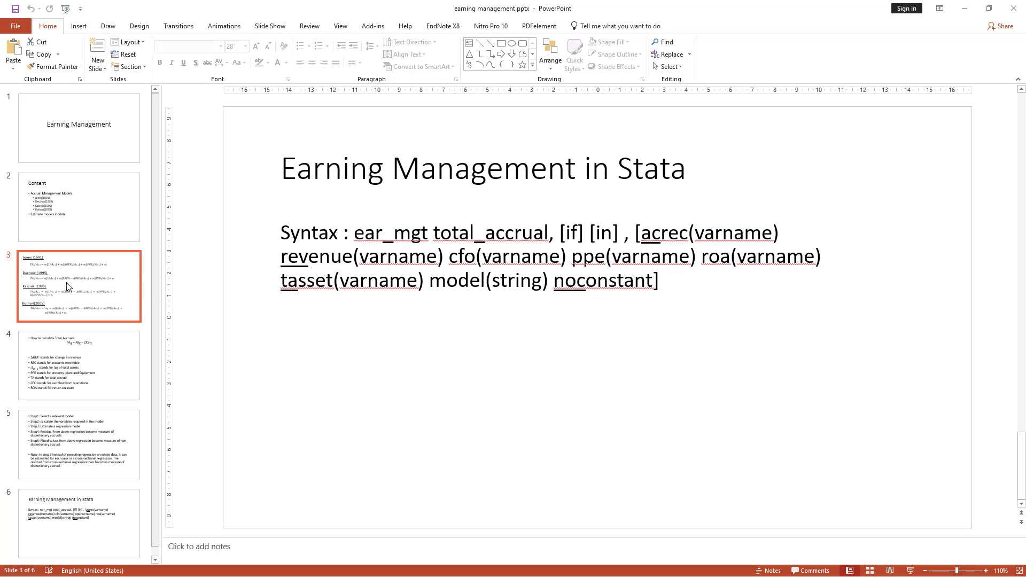